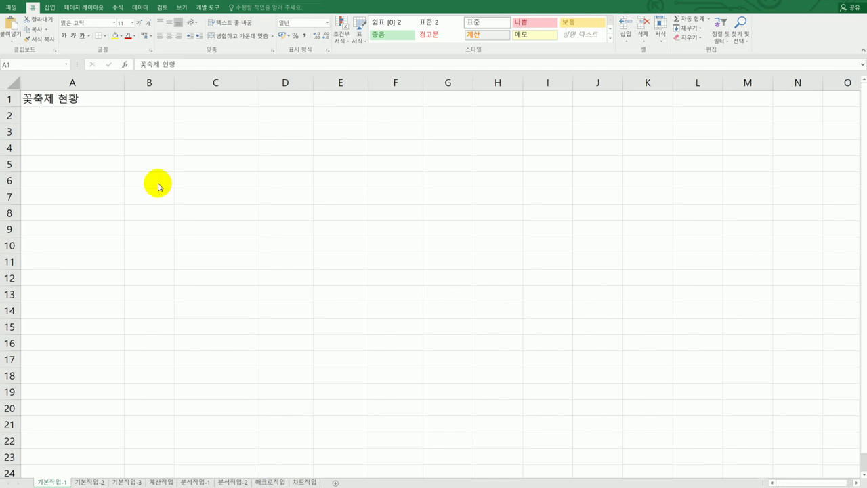
- Select the range A3:G9 below the 꽃축제 현황 title and advance the active cell down column A to B3
key(ctrl+Home)
click(50, 133)
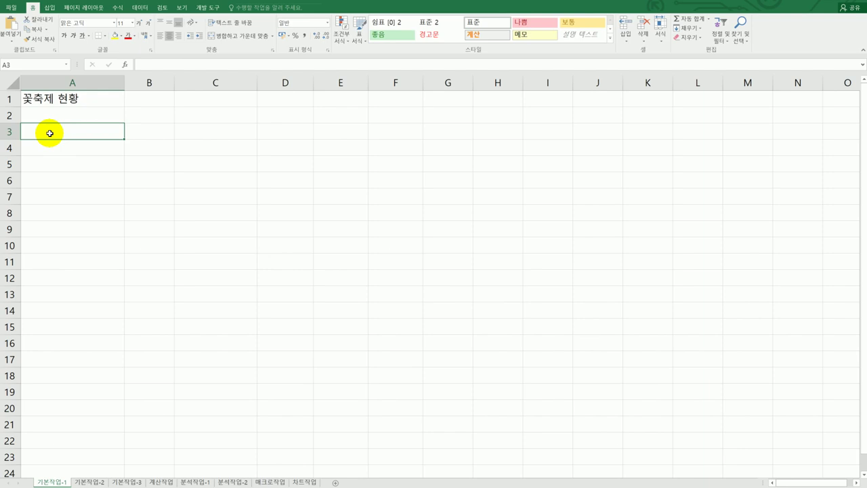
drag(49, 133, 464, 221)
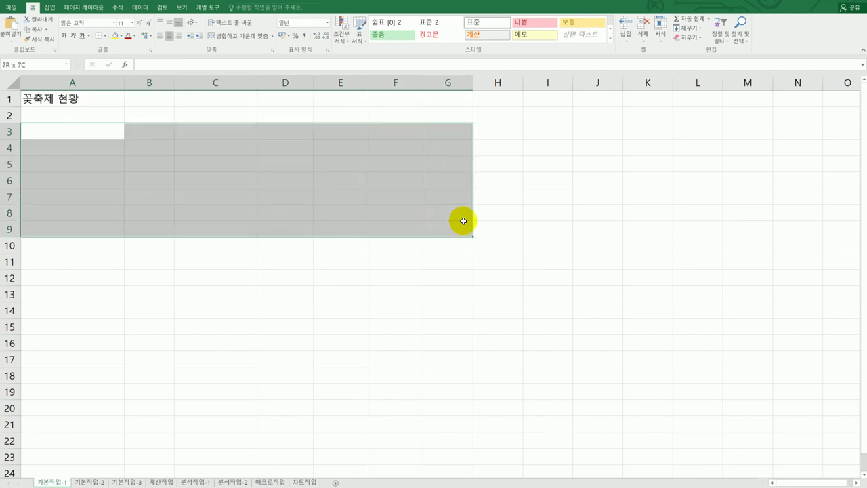
drag(464, 221, 463, 221)
key(Return)
key(Return)
key(Return)
key(Return)
key(Return)
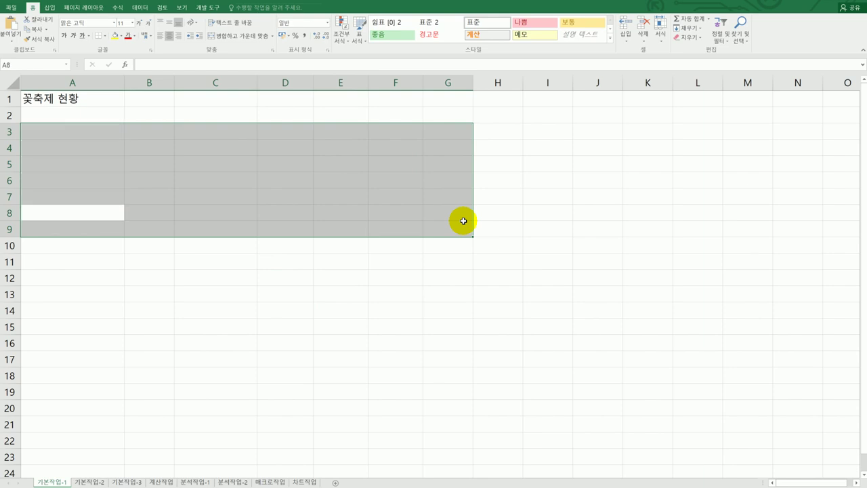
key(Return)
key(Return)
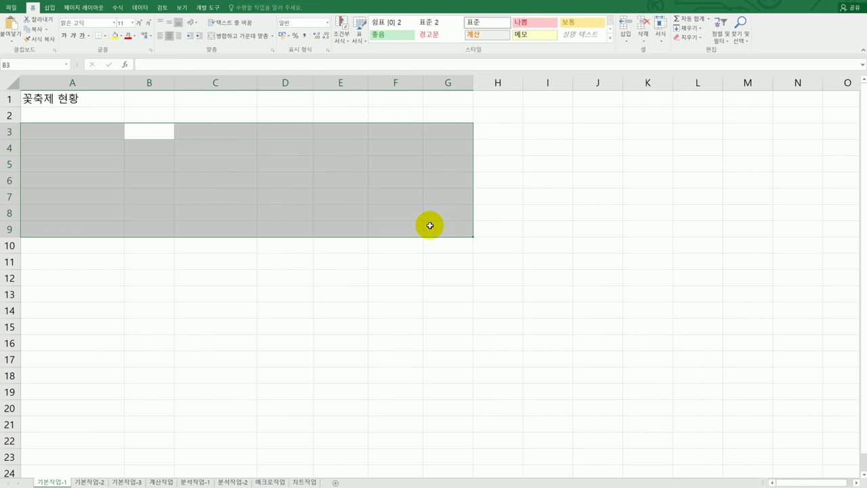
- On the 기본작업-2 sheet, merge and center the title across A1:F1
click(90, 482)
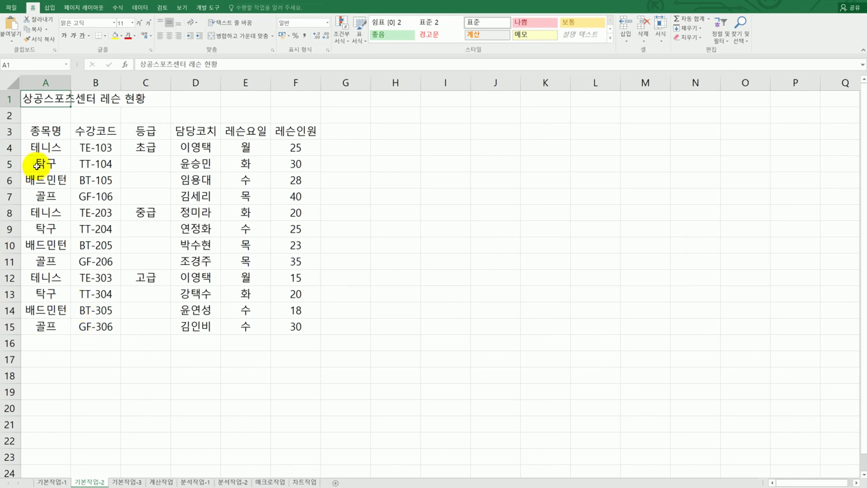
drag(46, 100, 317, 98)
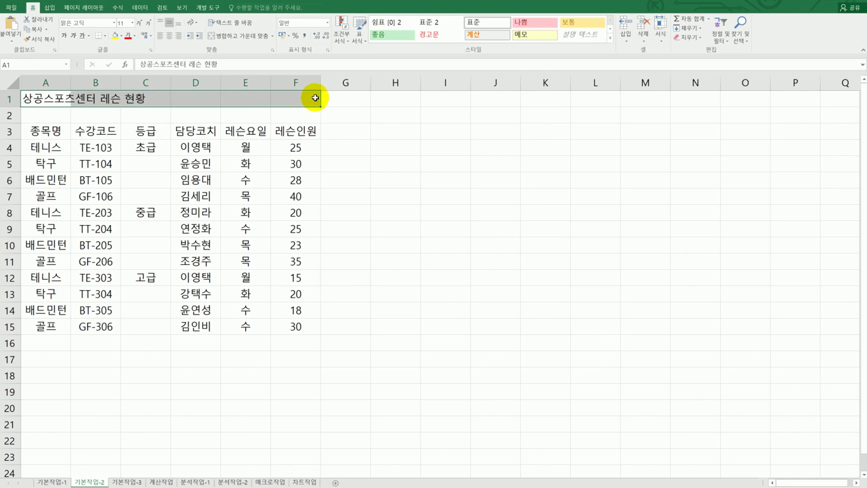
click(239, 36)
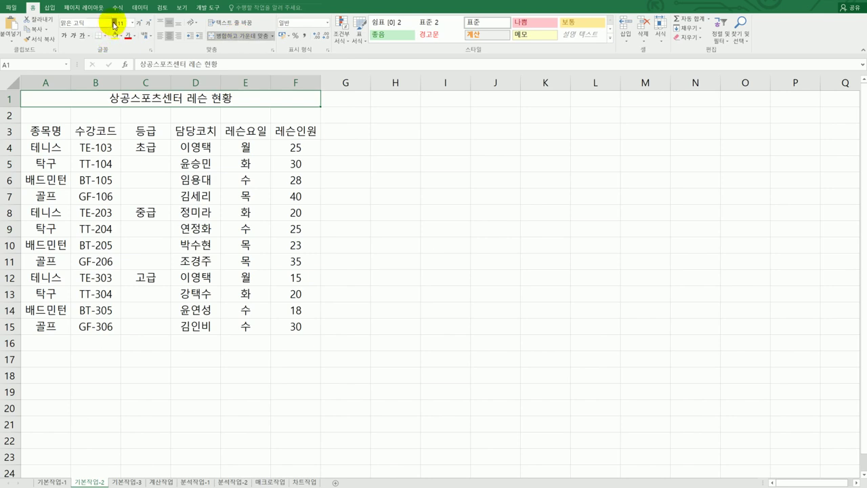
- Format the merged title in A1 with the 돋움 font, size 16 and bold
click(114, 24)
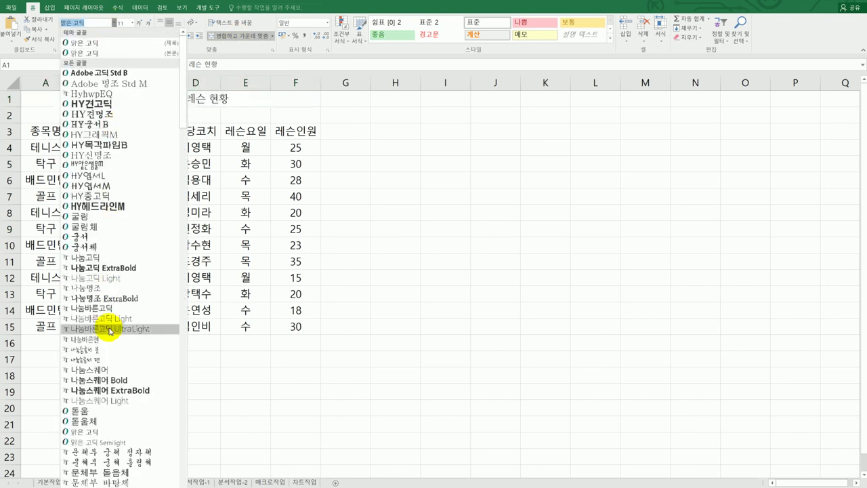
click(116, 411)
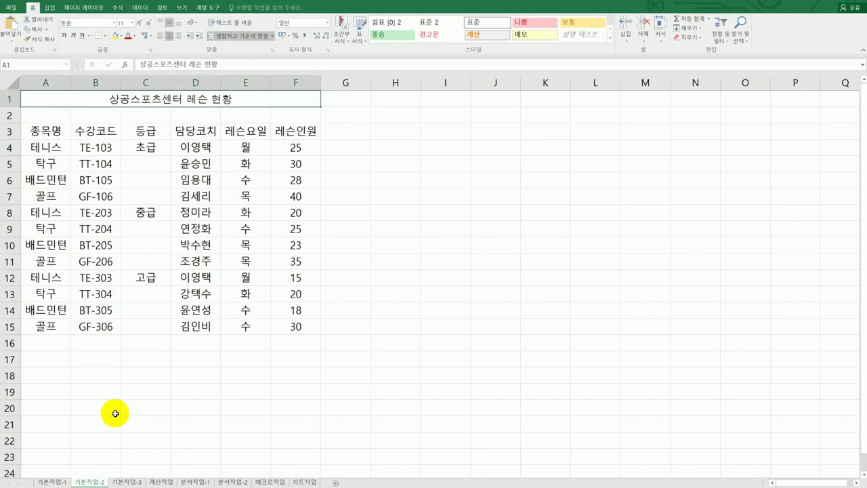
click(133, 23)
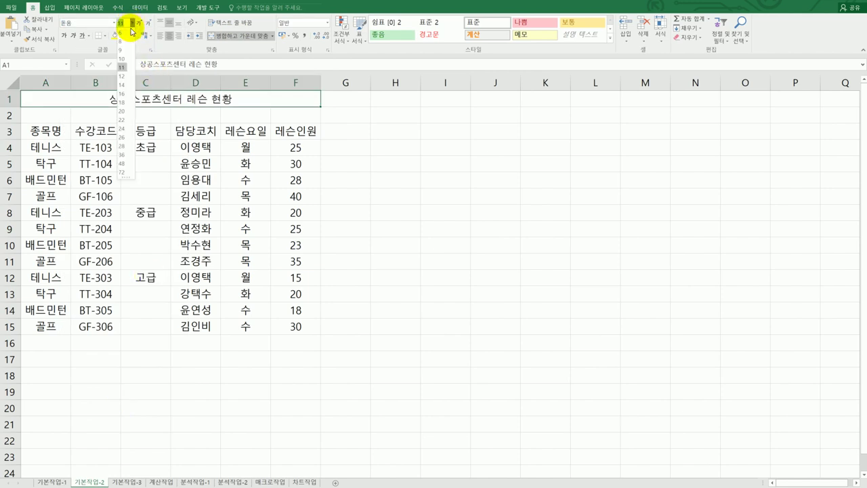
click(121, 94)
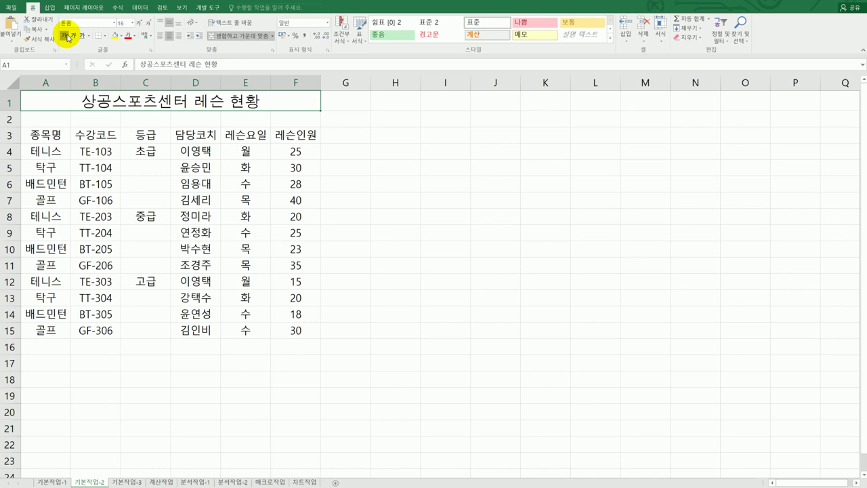
click(68, 38)
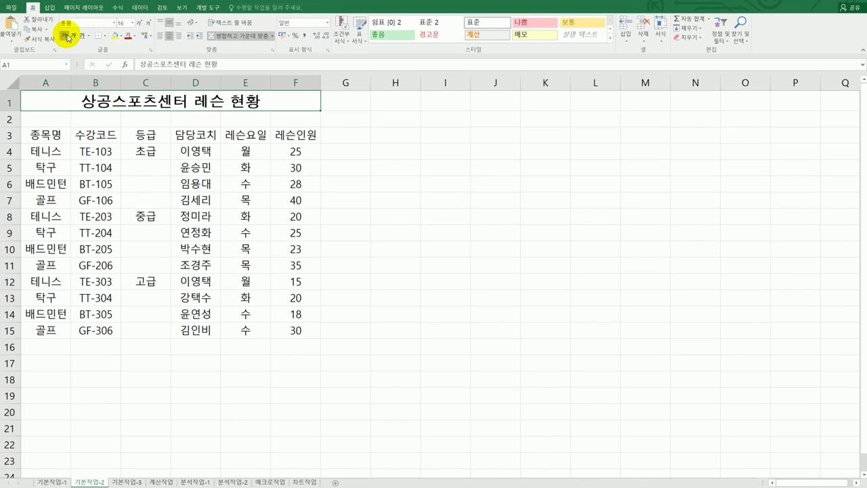
- Set the height of row 1 to 24
right_click(9, 101)
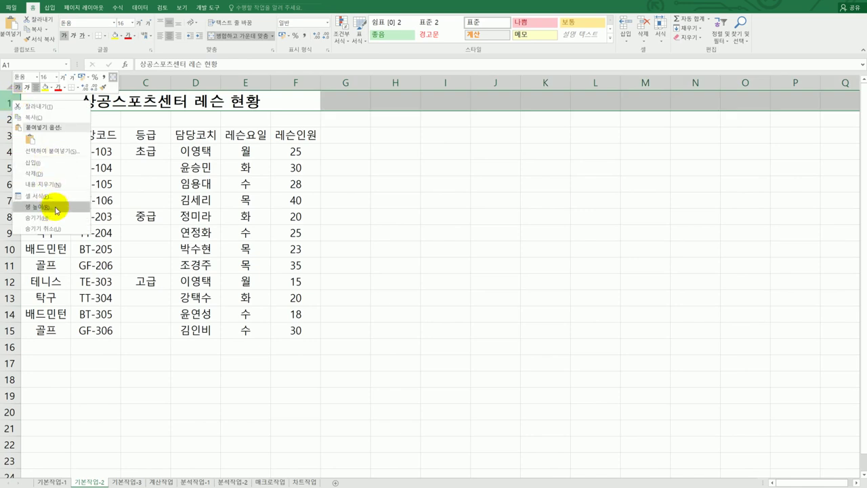
click(39, 207)
drag(50, 184, 130, 177)
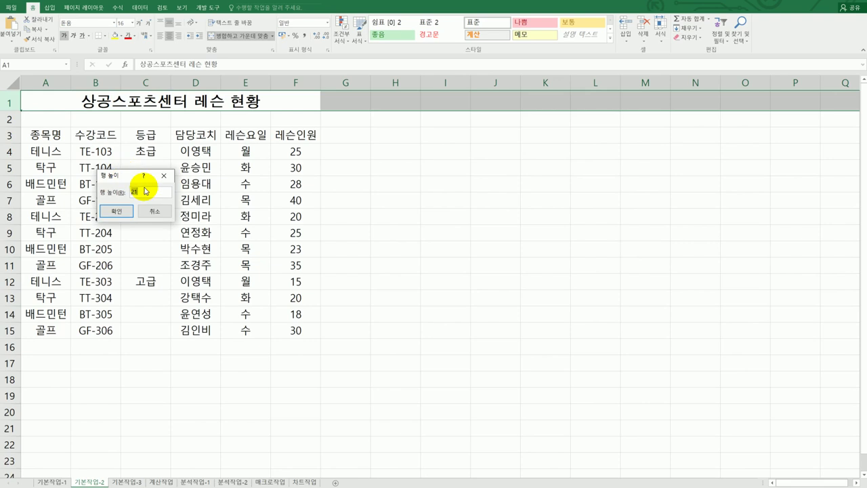
text(24)
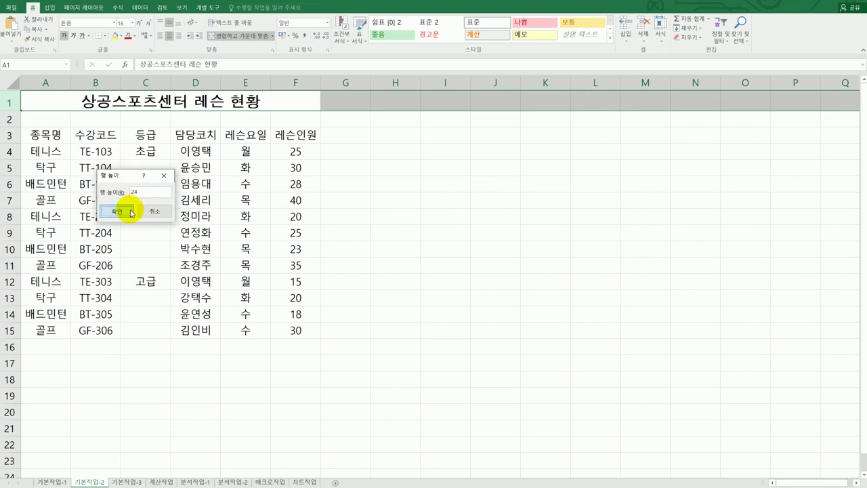
click(118, 211)
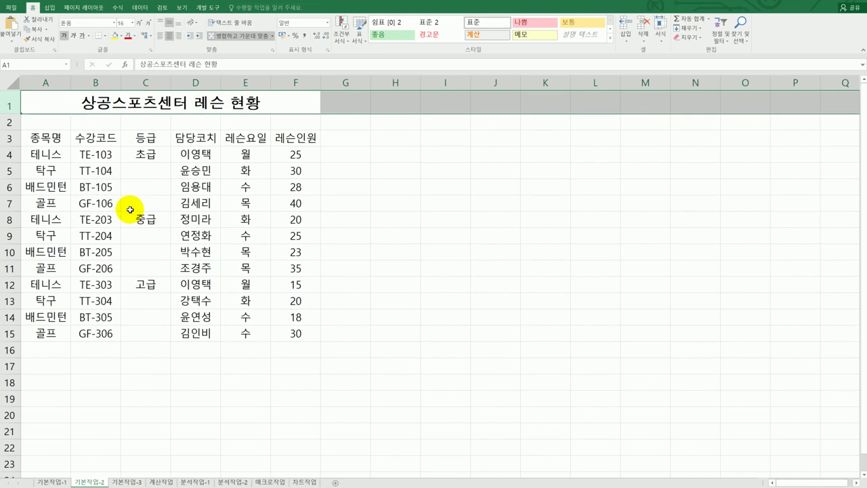
- Merge and center each of the ranges C4:C7, C8:C11 and C12:C15 in the 등급 column
drag(148, 157, 149, 199)
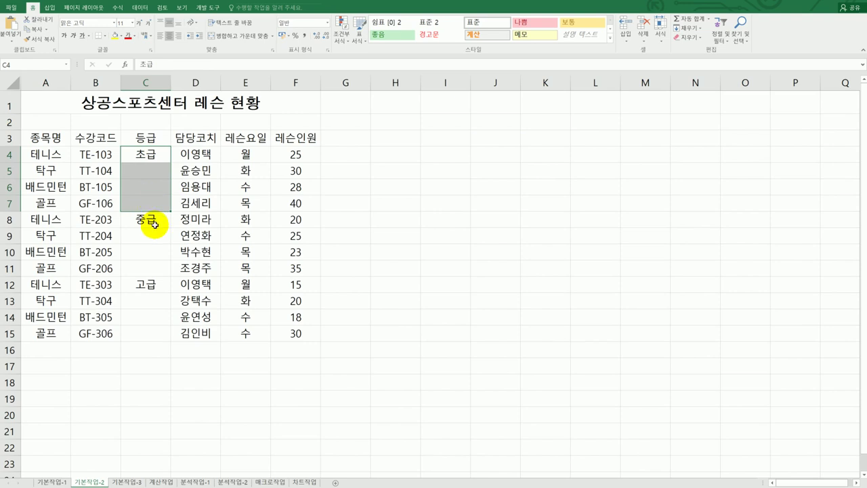
drag(154, 225, 153, 263)
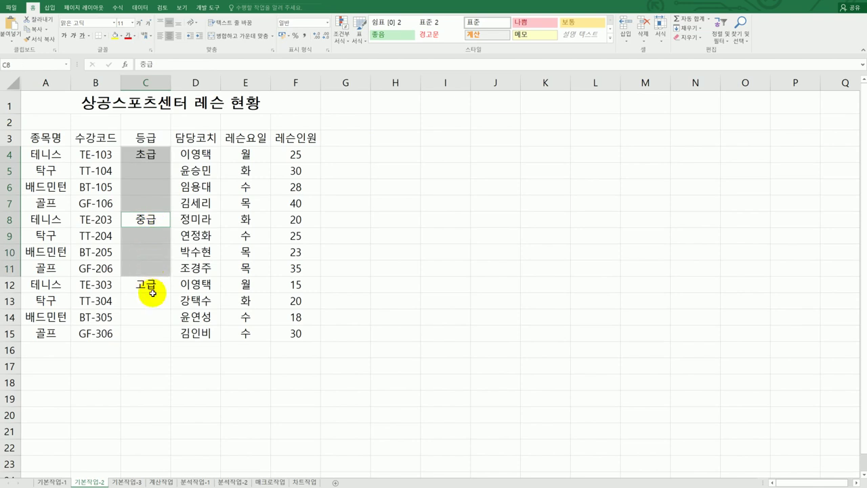
ctrl+click(152, 287)
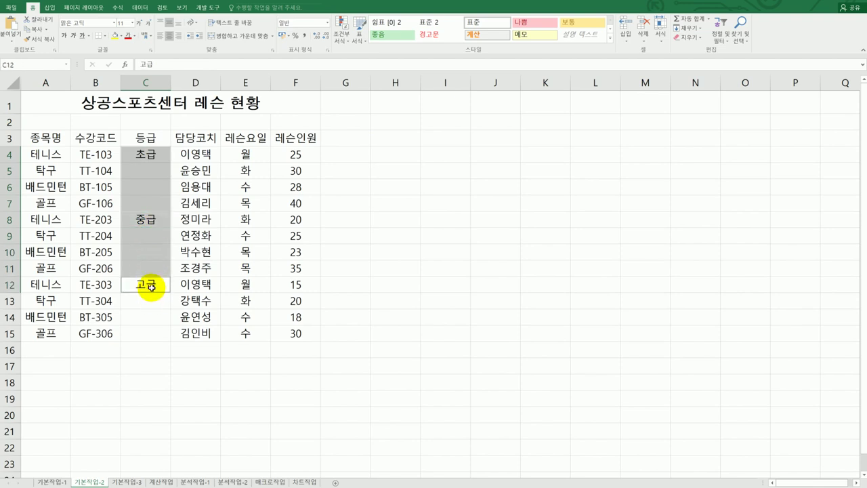
drag(151, 288, 152, 333)
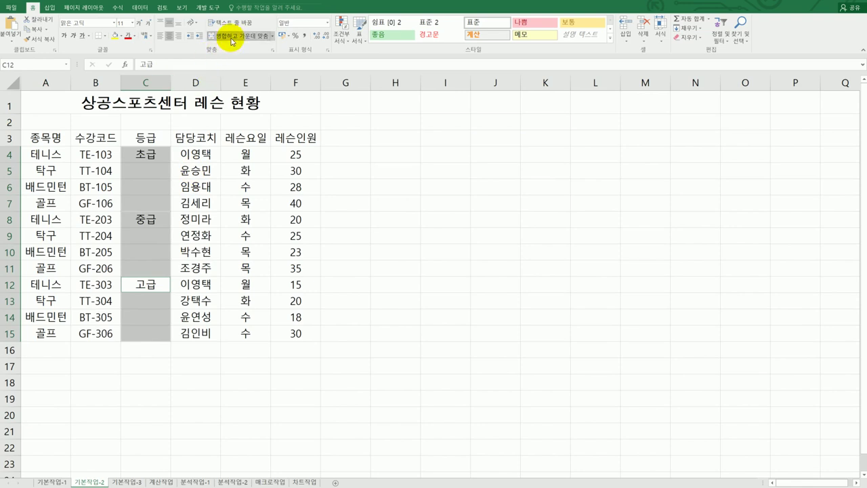
click(232, 36)
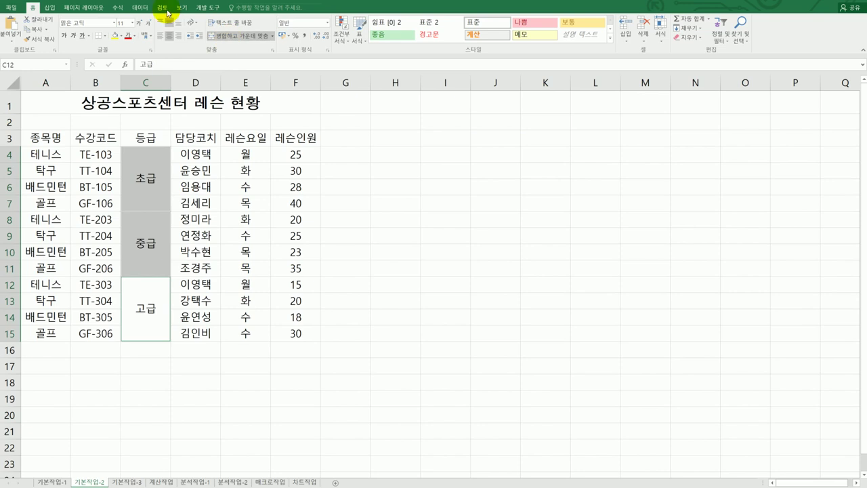
- Make the header cells A3:F3 bold and fill them with the standard light green color
click(49, 139)
drag(124, 140, 289, 140)
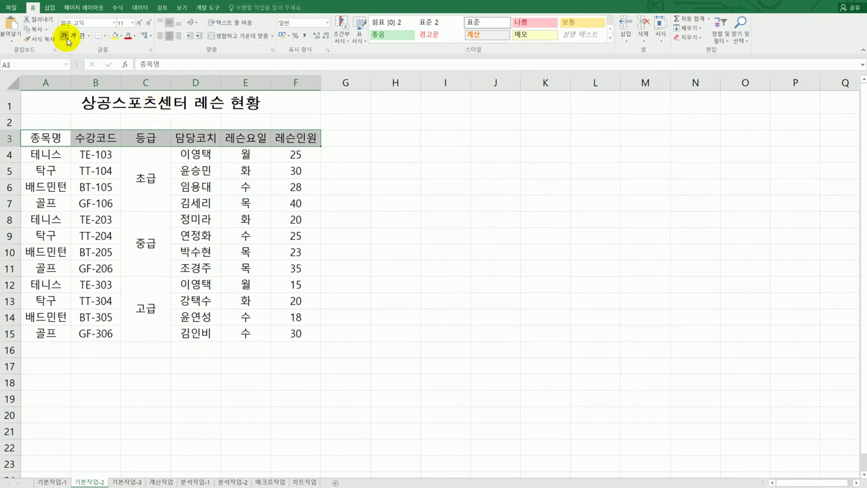
click(66, 36)
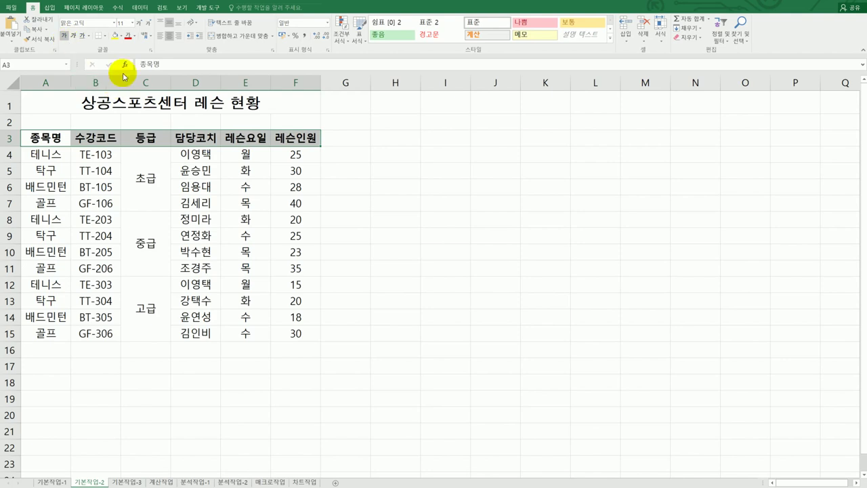
click(121, 36)
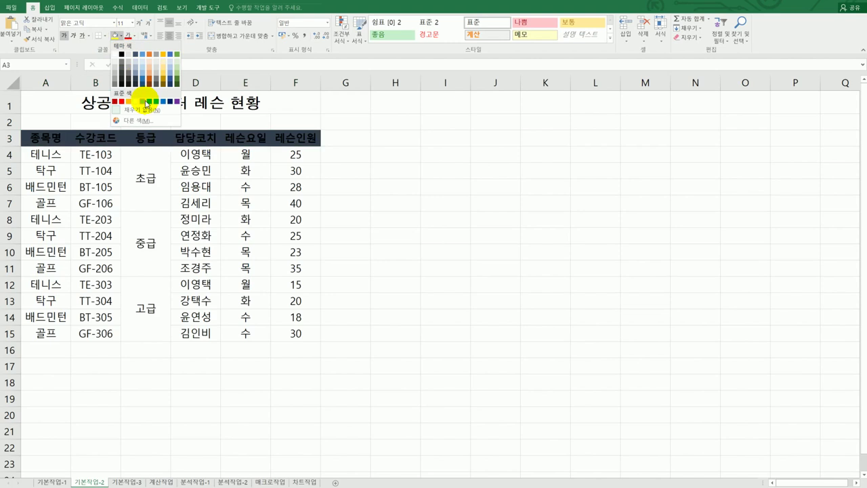
click(144, 103)
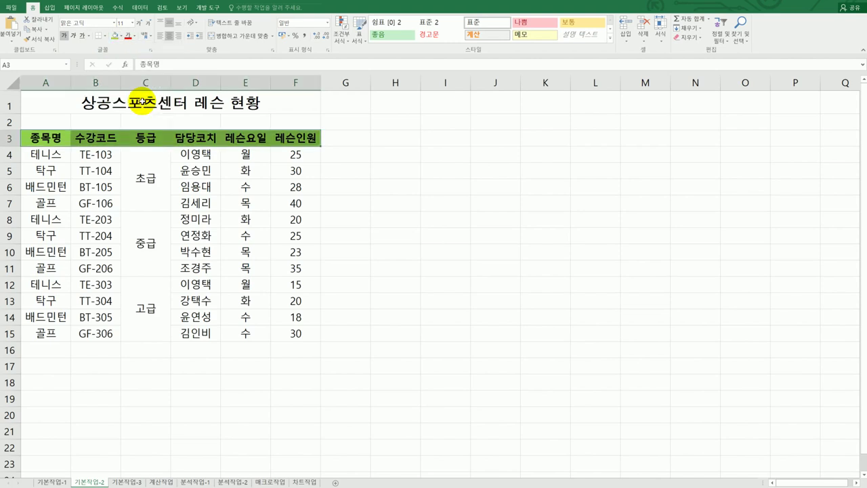
- Convert the header text 등급 in C3 to the Hanja 等級
click(144, 138)
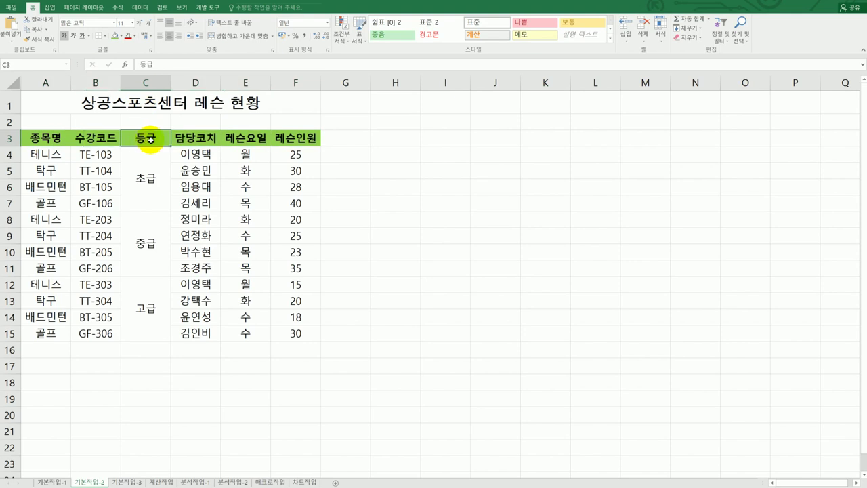
double_click(151, 139)
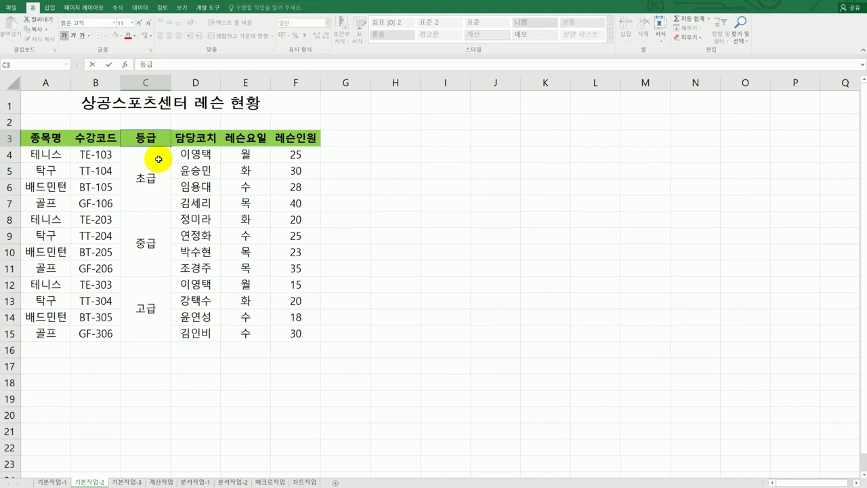
key(Hangul_Hanja)
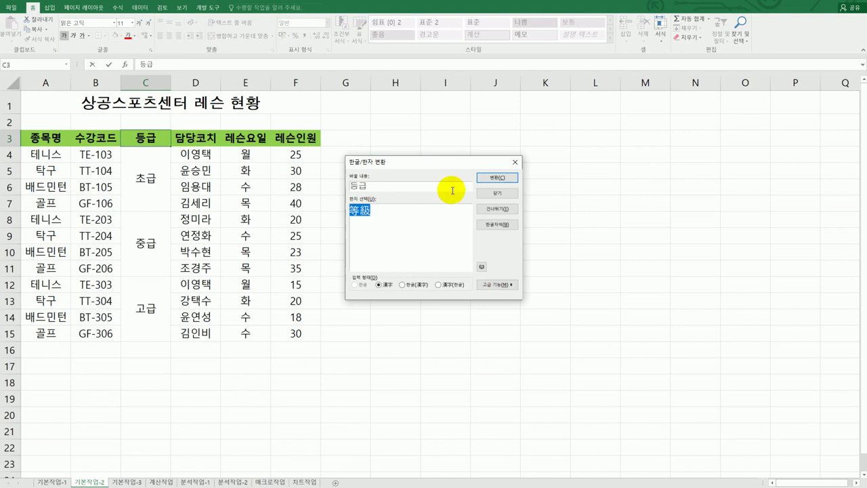
click(483, 176)
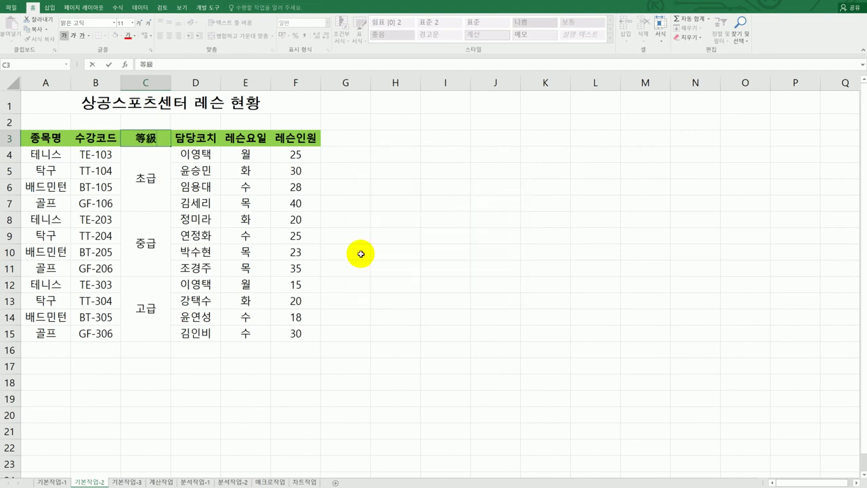
click(362, 253)
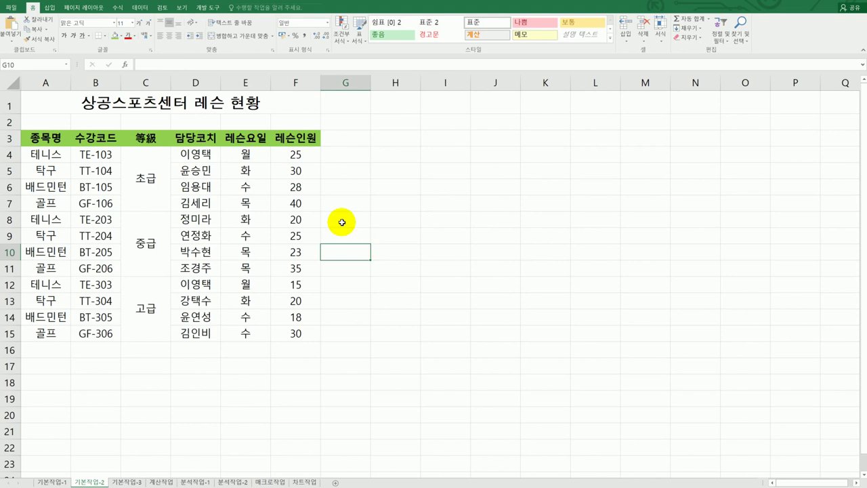
- Apply the custom number format 0명 to the 레슨인원 cells F4:F15
drag(294, 154, 295, 332)
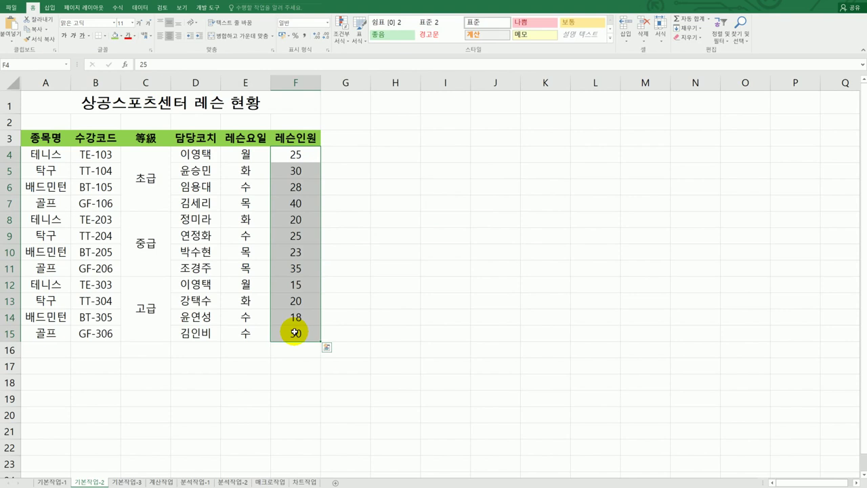
right_click(301, 188)
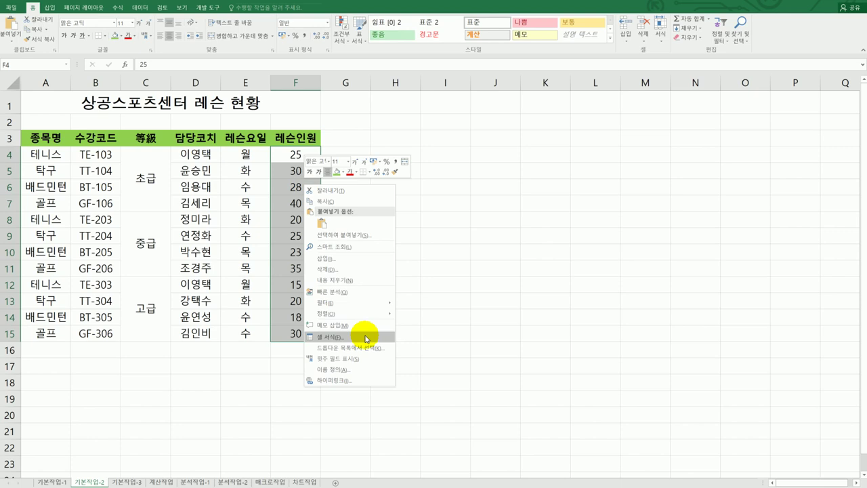
click(366, 338)
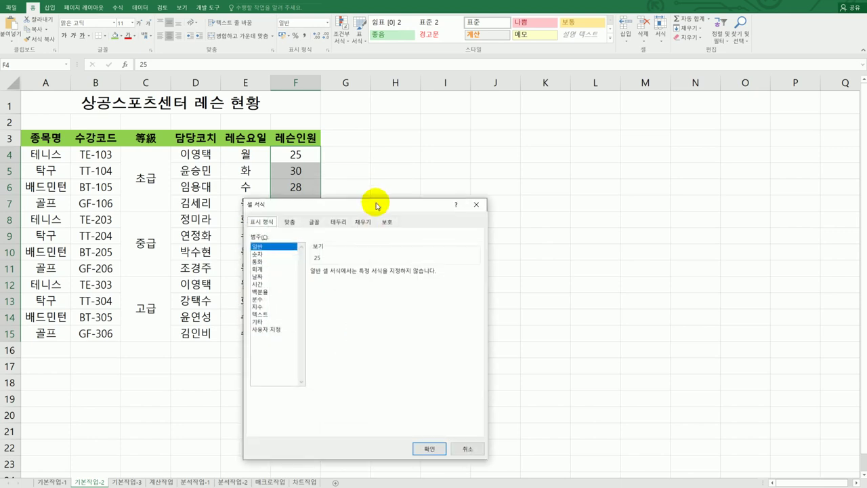
drag(375, 201, 478, 131)
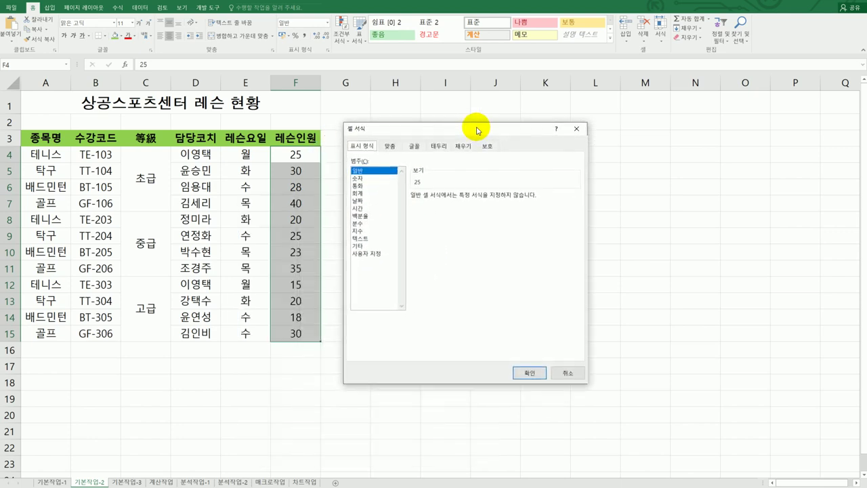
click(366, 255)
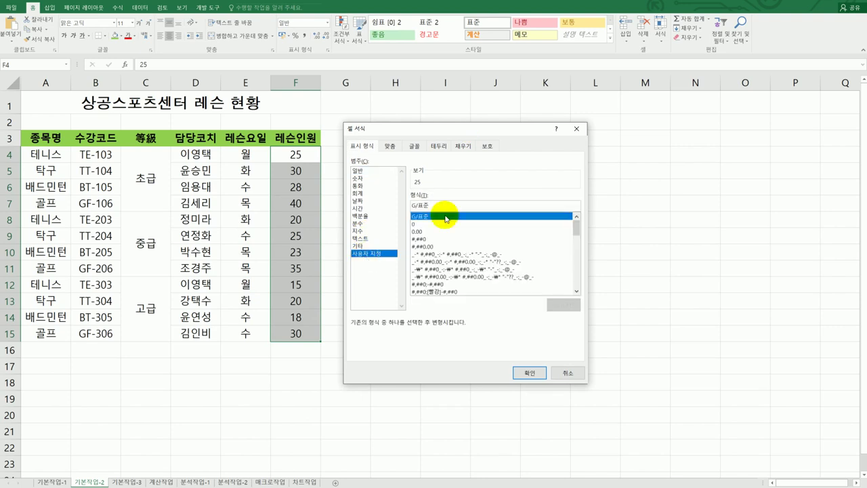
drag(442, 205, 400, 205)
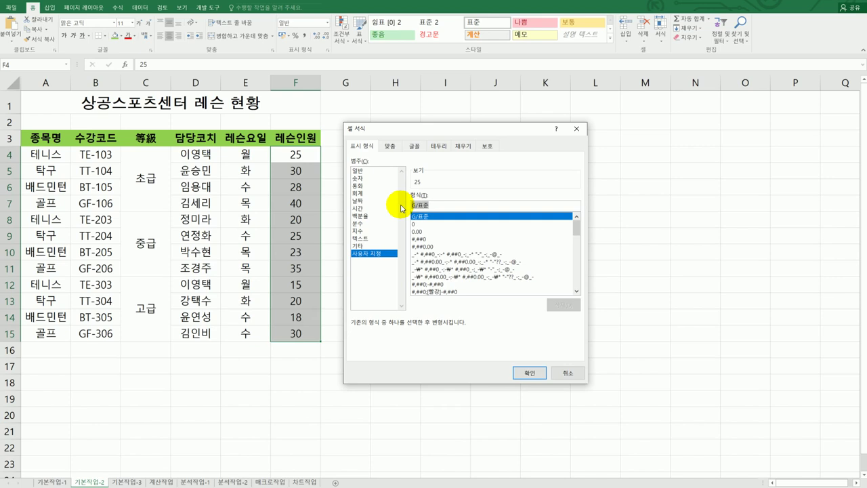
text(#)
key(BackSpace)
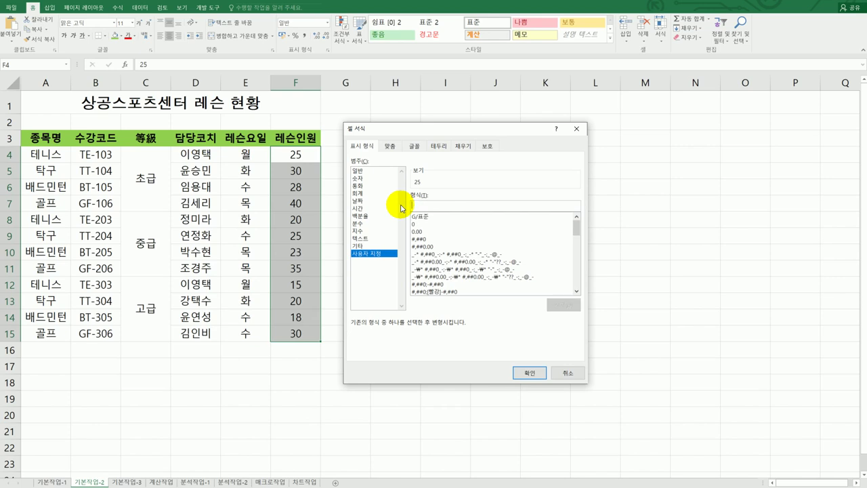
text(0)
key(BackSpace)
text(#)
key(BackSpace)
text(0)
text(명)
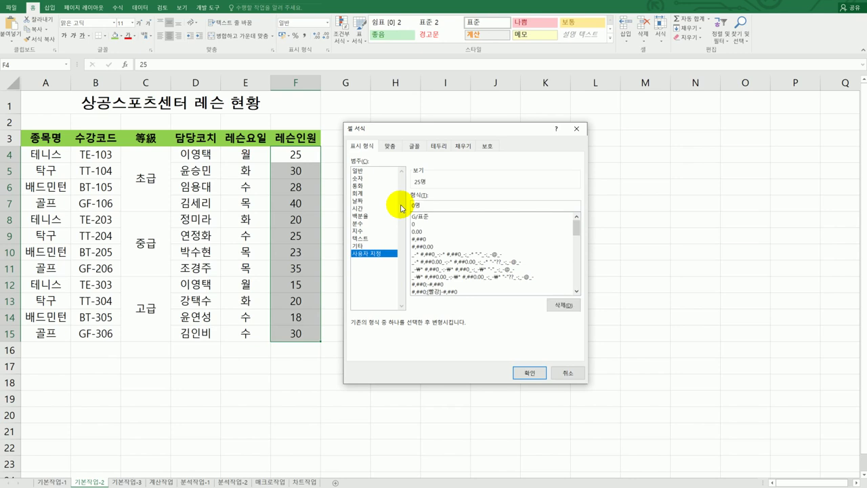
click(530, 372)
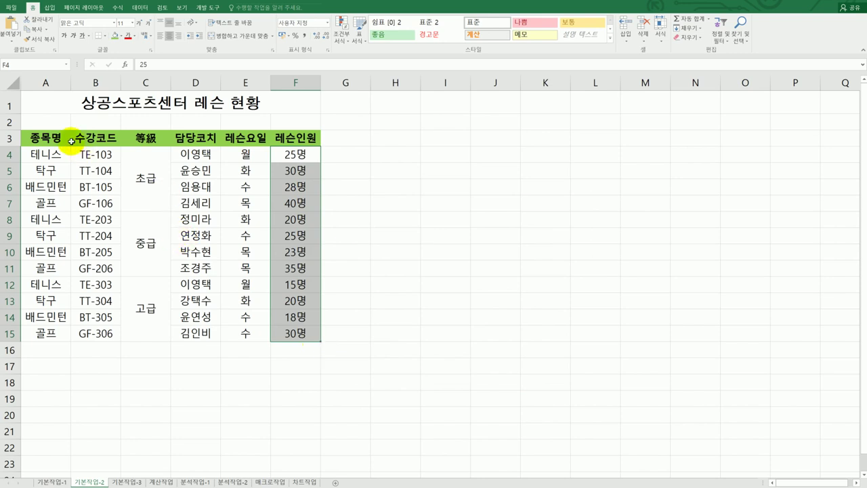
- Apply all borders and a thick outside border to the table range A3:F15
drag(56, 138, 288, 310)
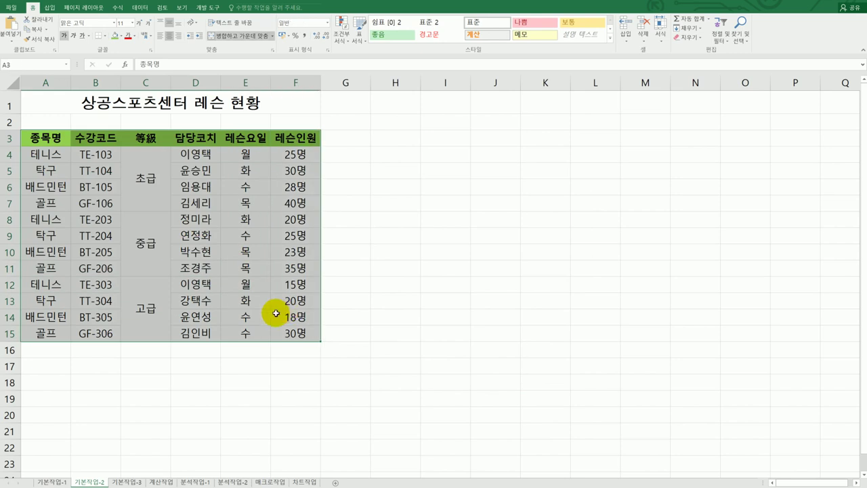
click(105, 36)
click(128, 112)
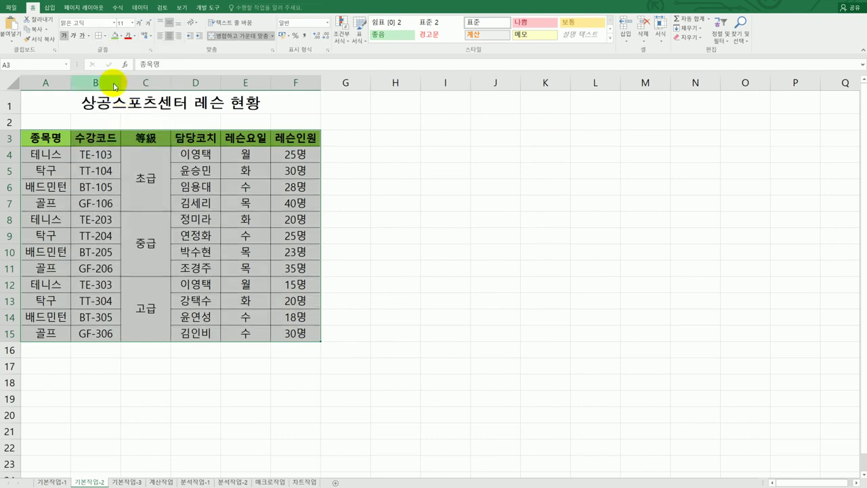
click(106, 36)
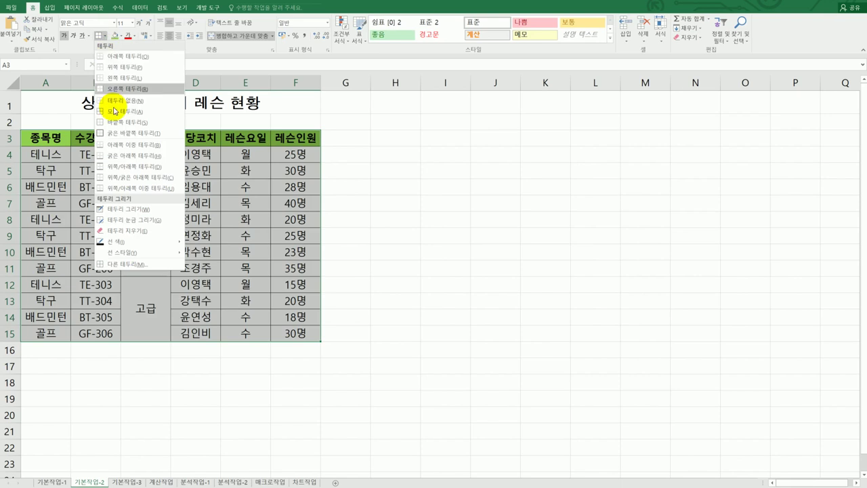
click(123, 133)
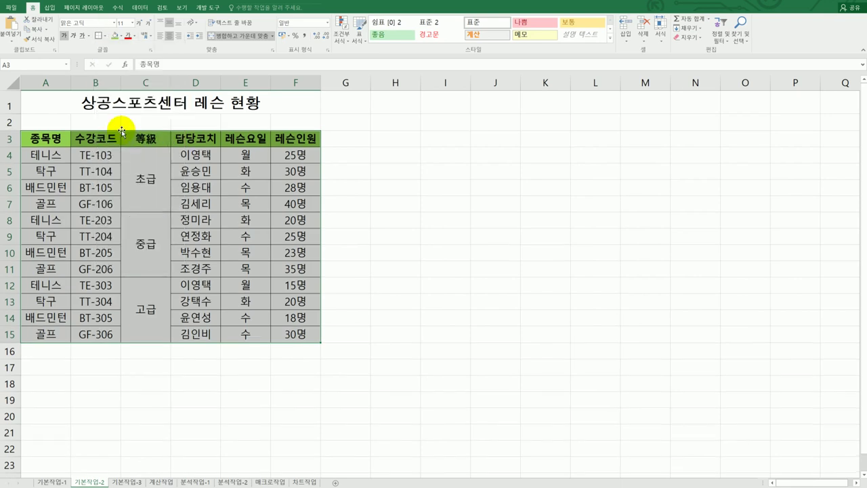
click(391, 313)
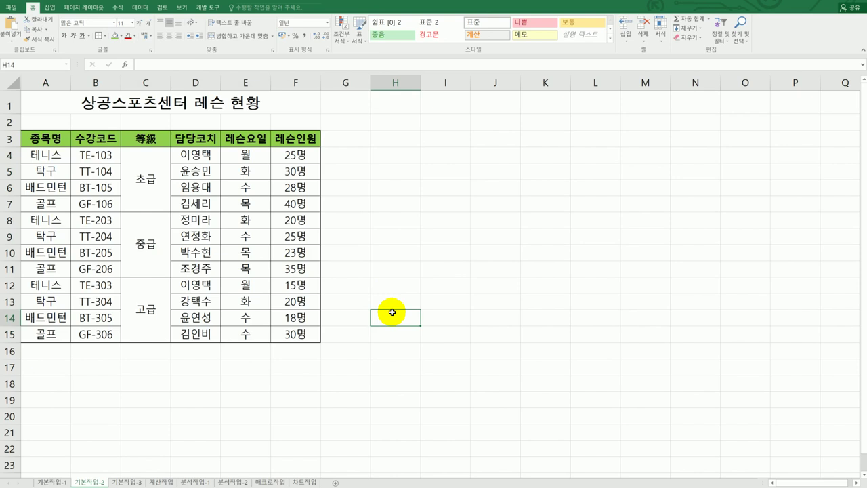
- On the 기본작업-3 sheet, copy the headers 면적(제곱미터) from E3 to A20 and 근무인원 from F3 to B20
click(139, 482)
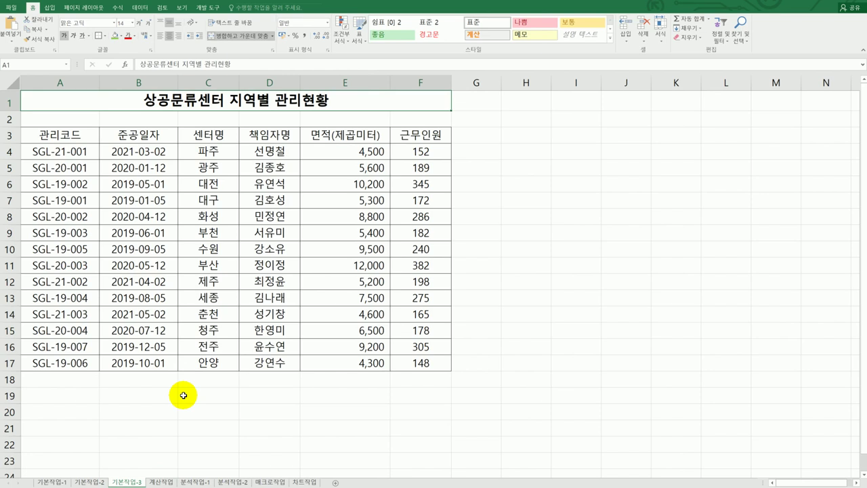
click(342, 138)
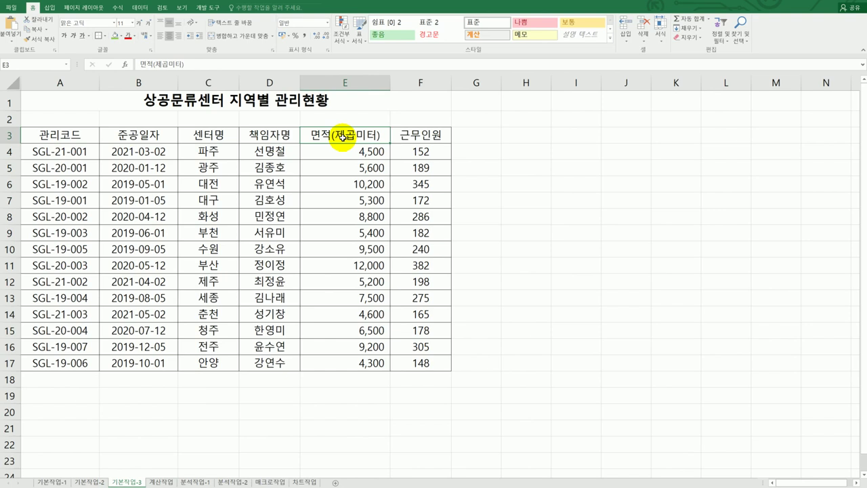
key(ctrl+c)
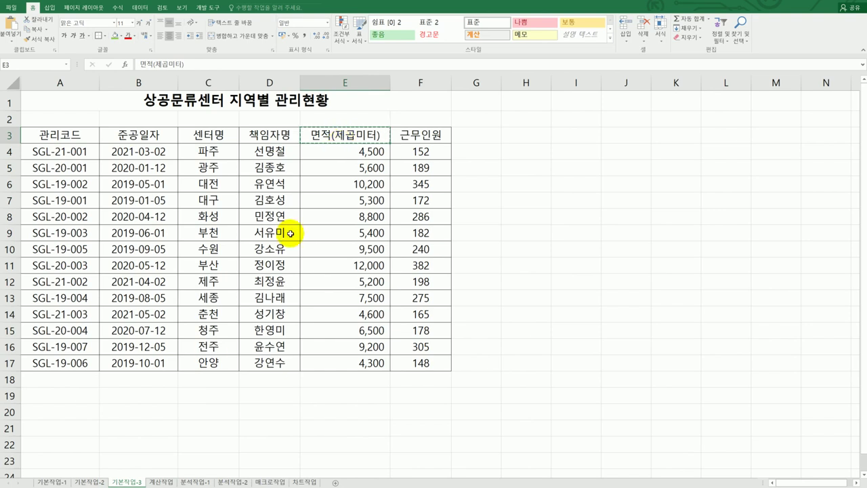
click(81, 413)
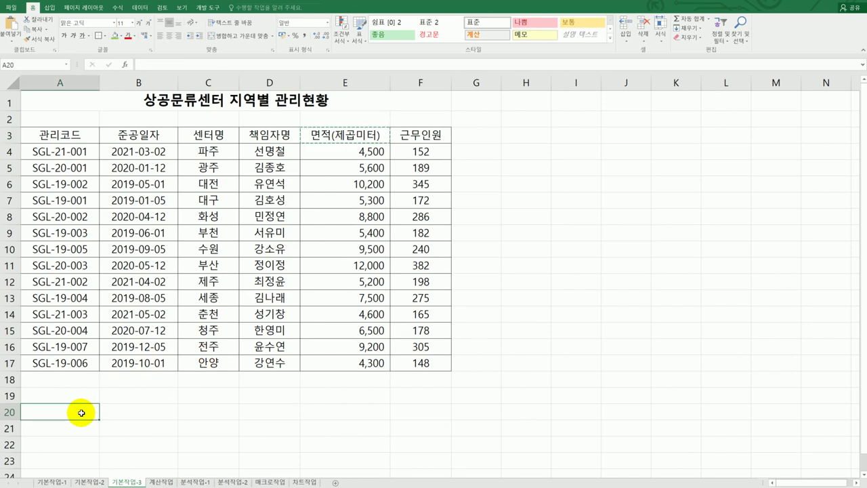
key(ctrl+v)
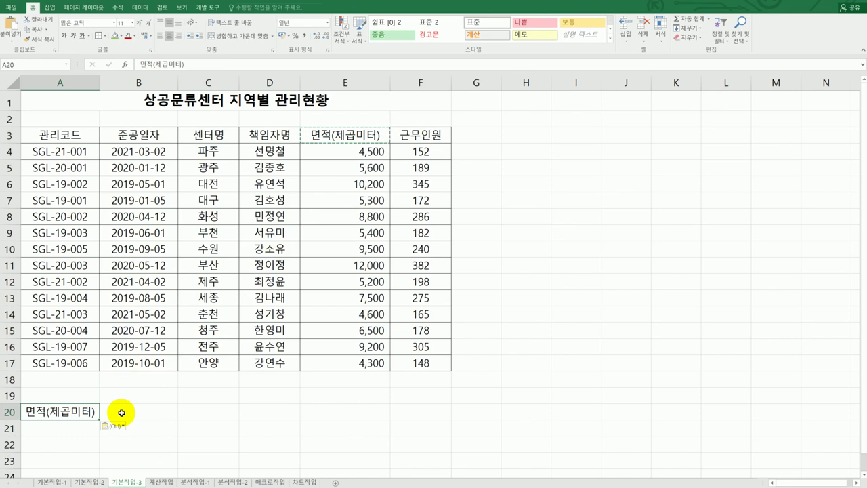
click(438, 138)
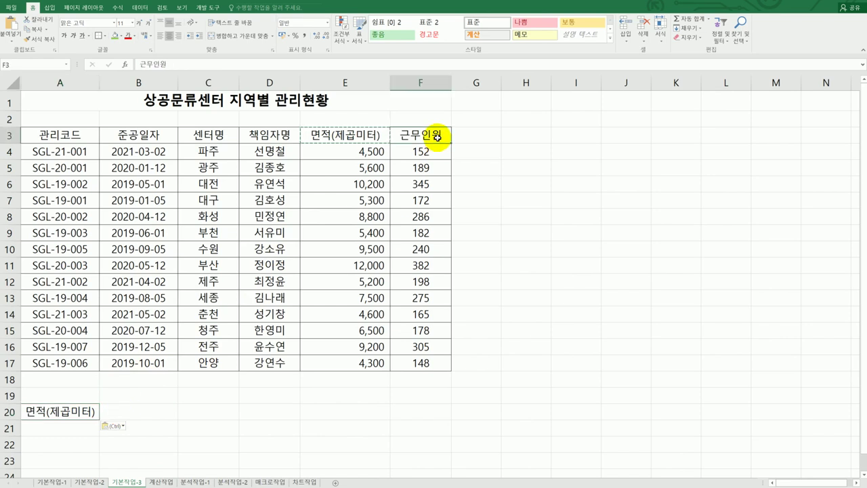
key(ctrl+c)
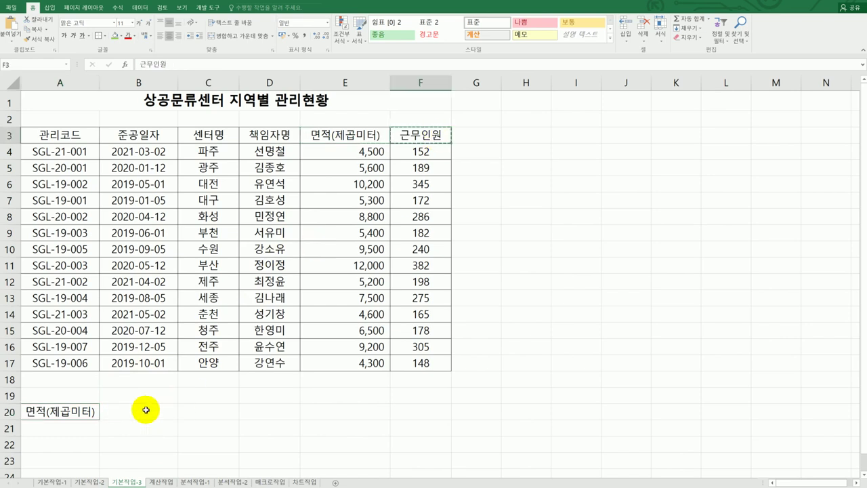
click(145, 410)
key(ctrl+v)
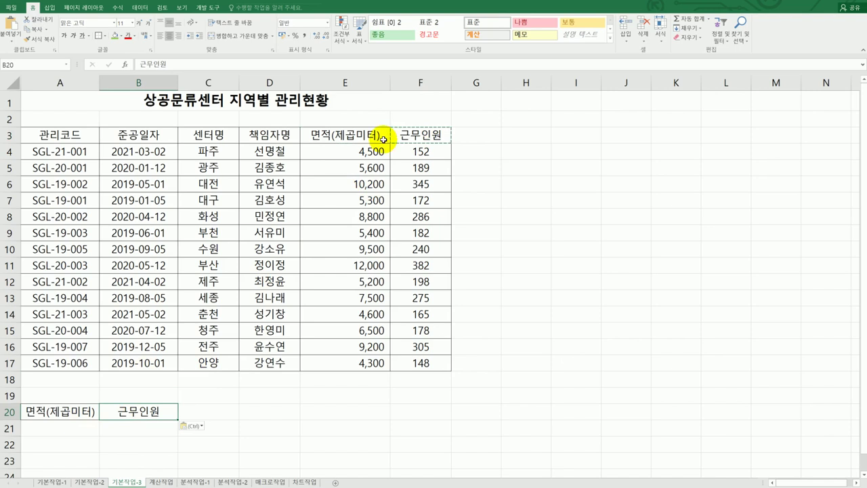
drag(367, 133, 410, 134)
right_click(410, 135)
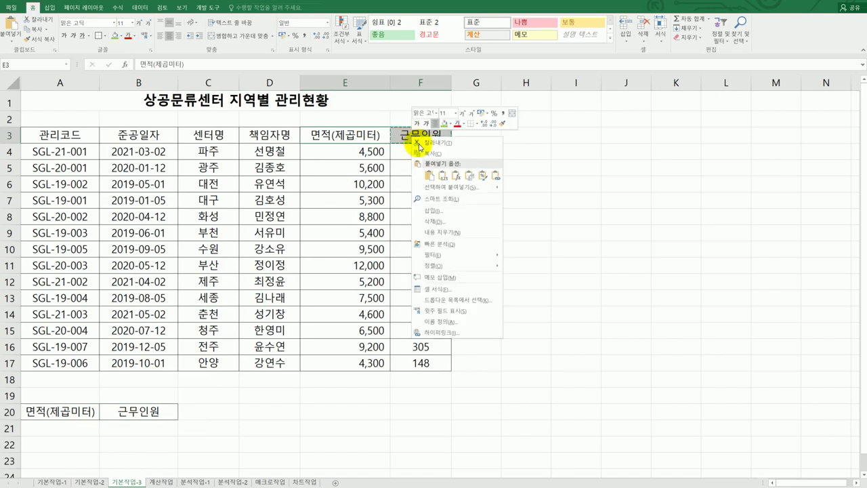
click(452, 155)
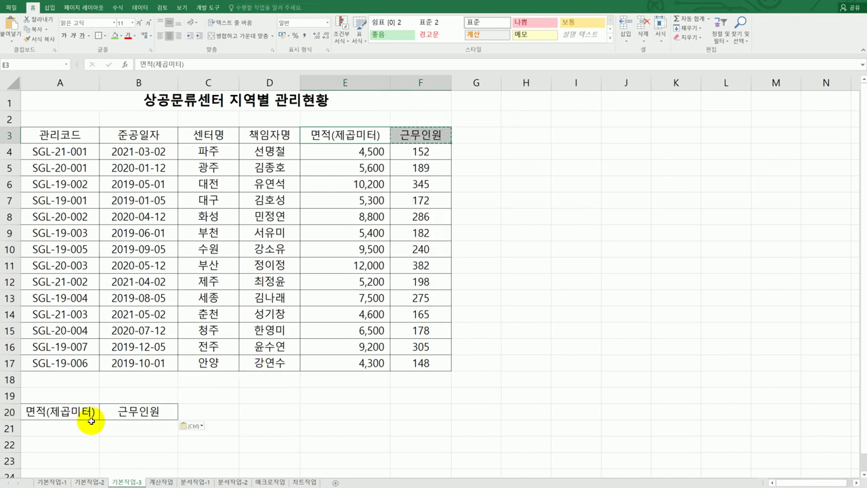
click(56, 413)
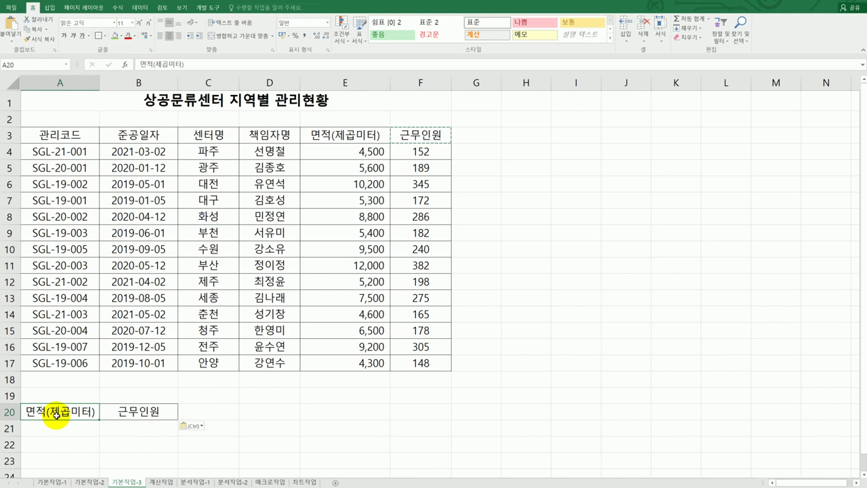
- Enter the criteria >=9000 in A21 under 면적(제곱미터) and >=300 in B21 under 근무인원
click(62, 428)
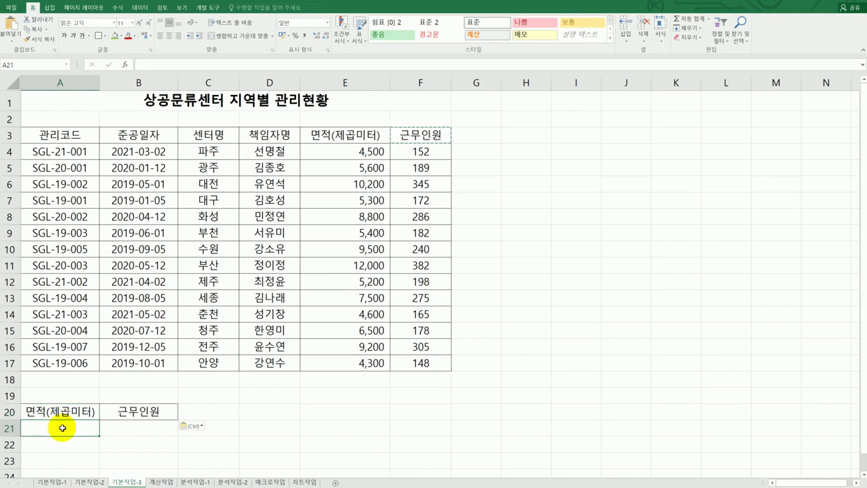
text(>=)
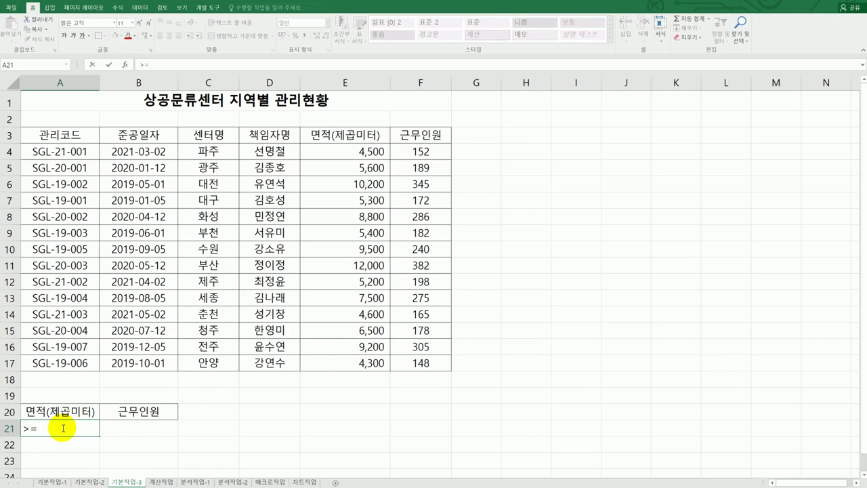
text(9000)
key(Return)
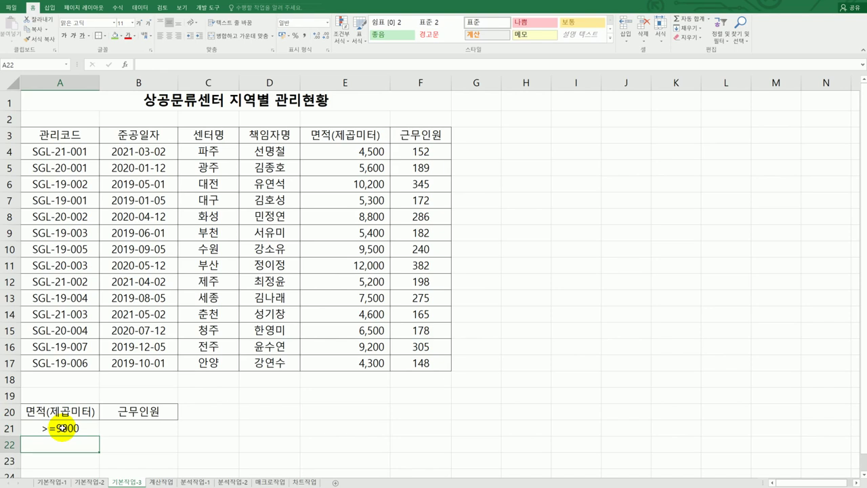
key(Up)
key(Right)
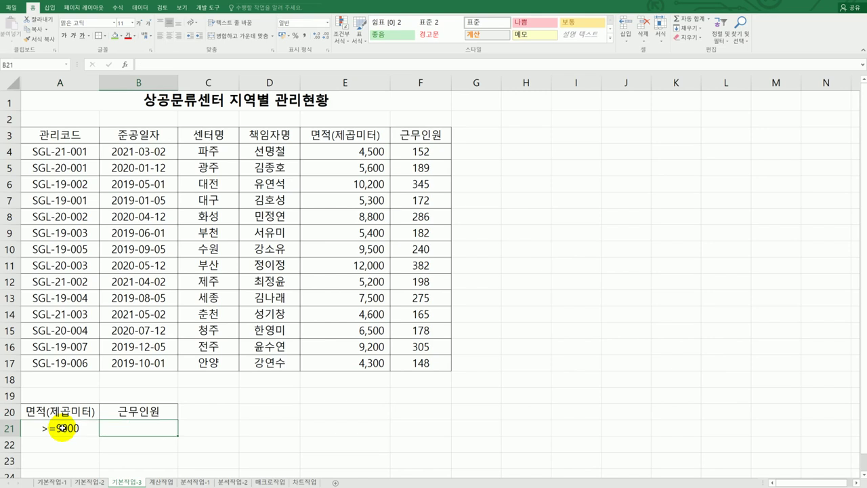
text(>=300)
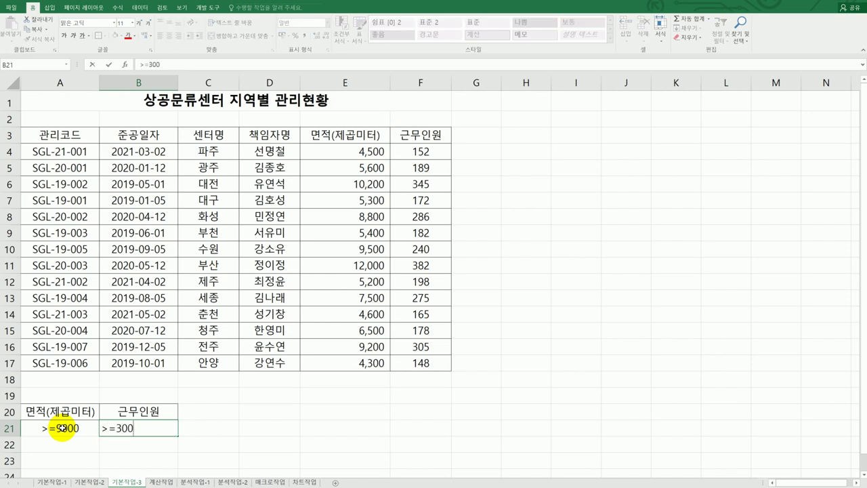
key(Tab)
- Enter the operator notes 이상 with >= in E20:F20 and 초과 with > in E21:F21
key(Tab)
key(Tab)
key(Up)
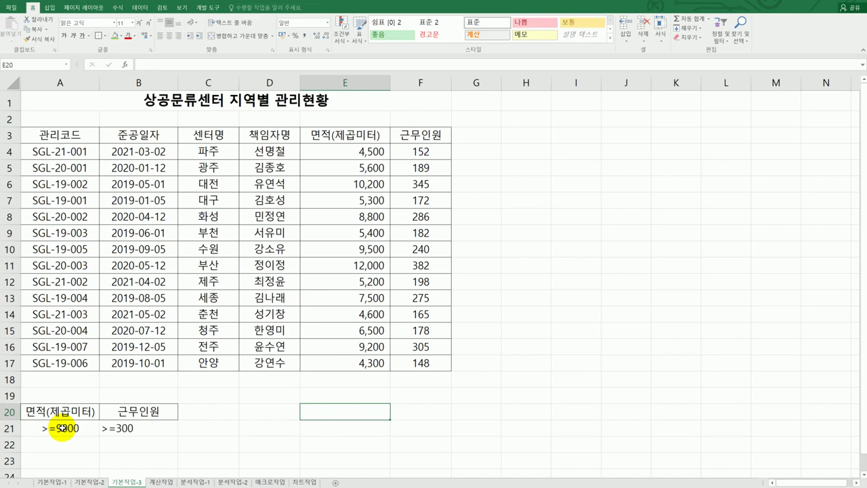
text(ㅇㅣ상)
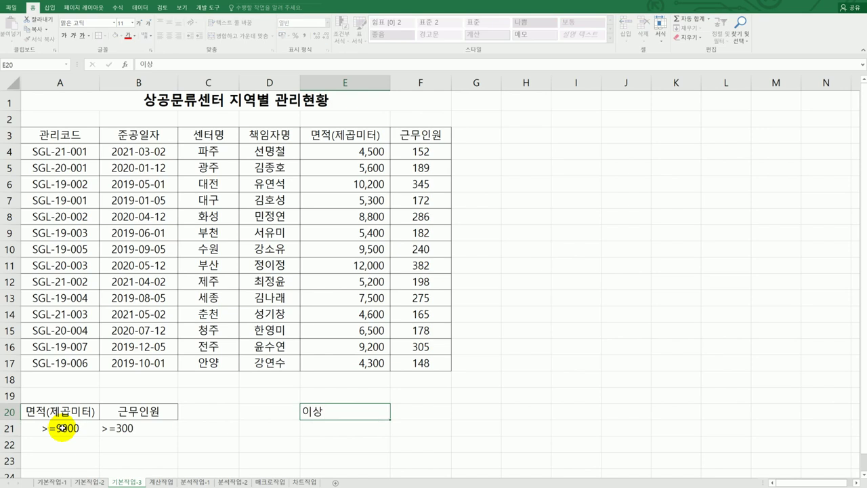
key(Tab)
text(>=)
key(Return)
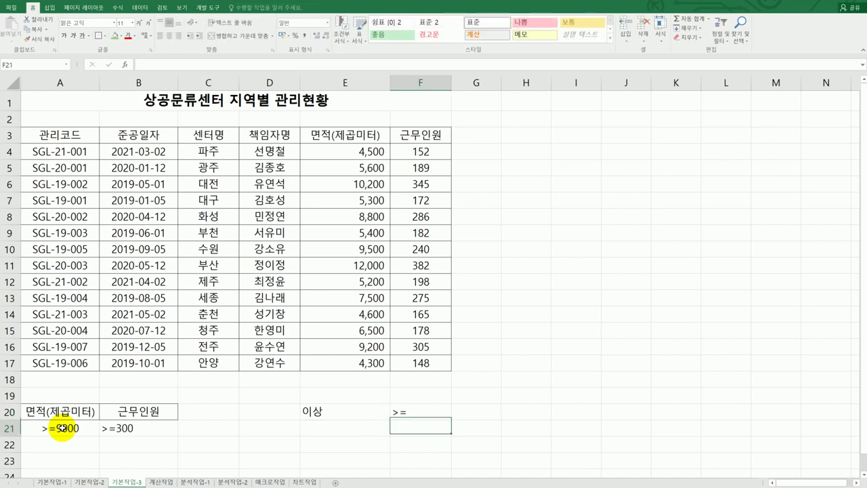
text(초과)
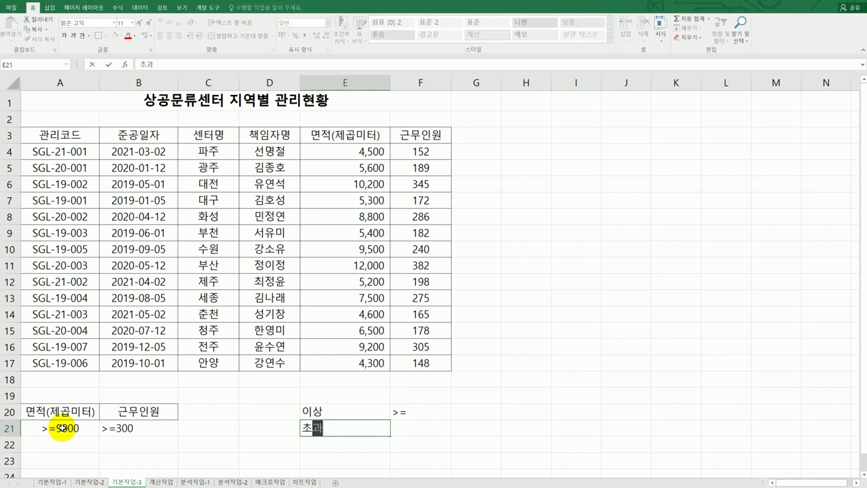
key(Tab)
text(>)
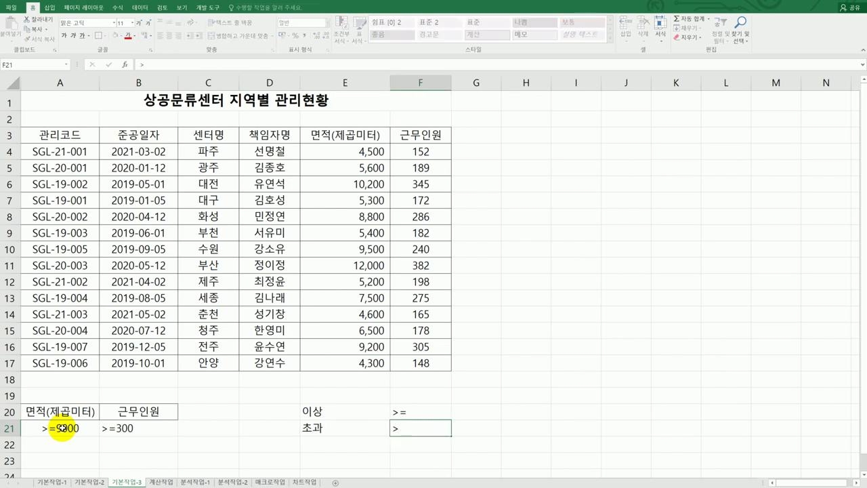
- Enter the operator notes 이하 with <= in H20:I20 and 미만 with < in H21:I21
key(Right)
key(Up)
key(Right)
text(이하)
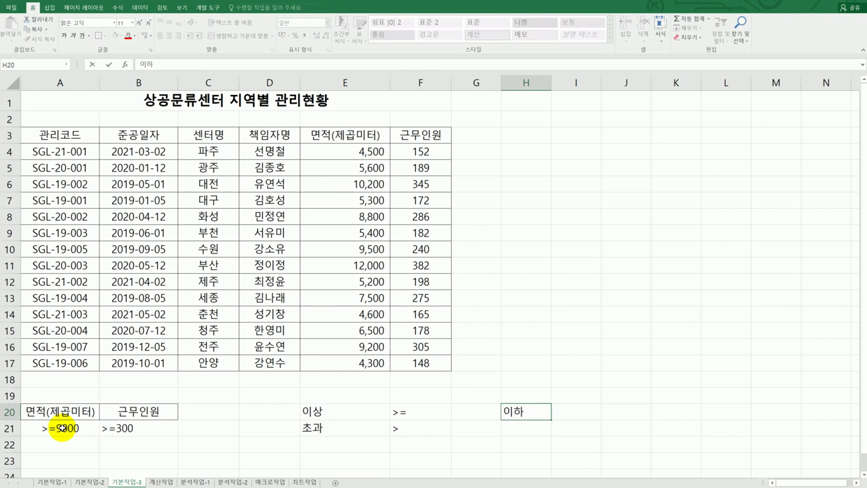
key(Tab)
text(<=)
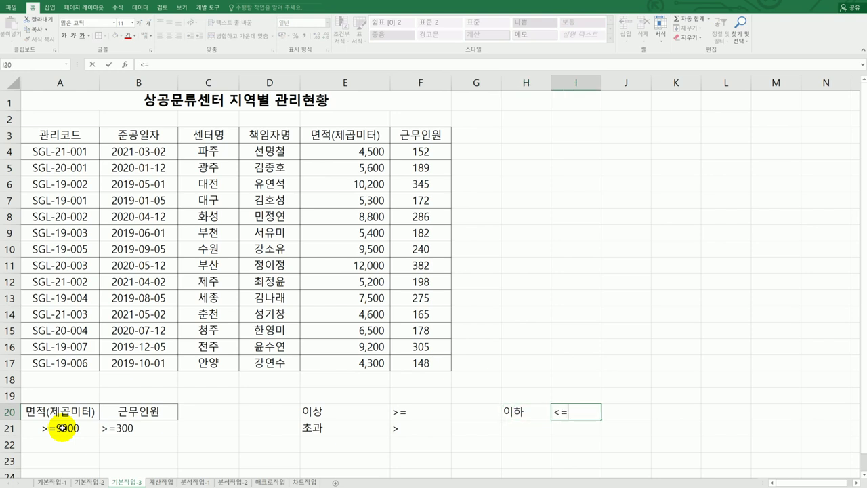
key(Return)
key(Left)
text(미만)
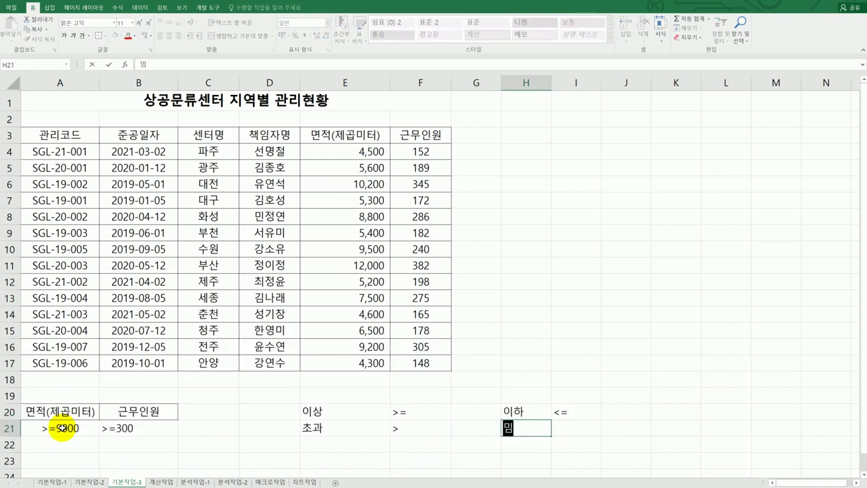
key(Tab)
text(<)
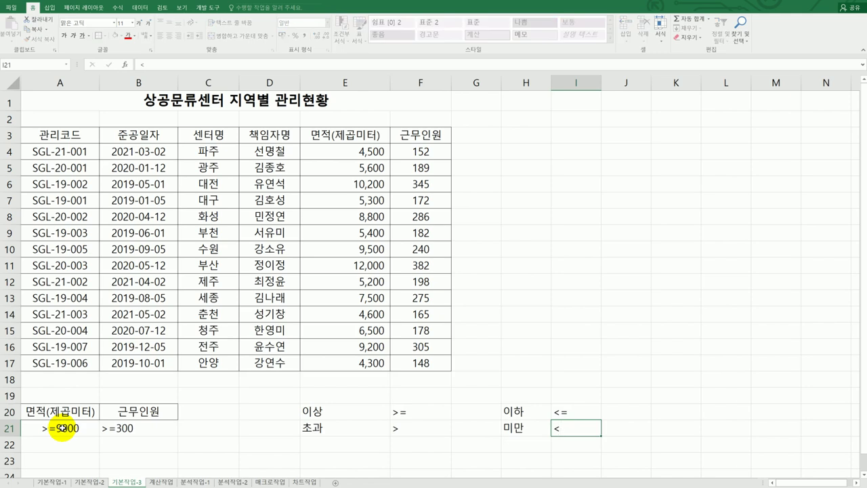
key(Return)
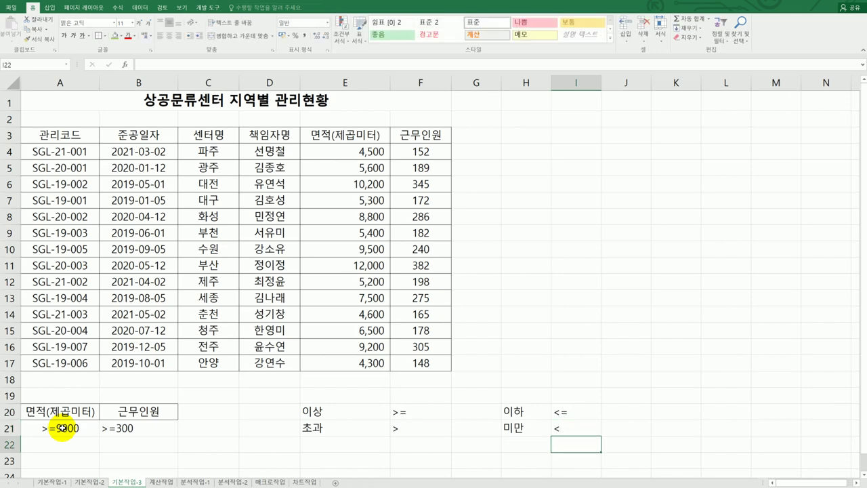
click(135, 297)
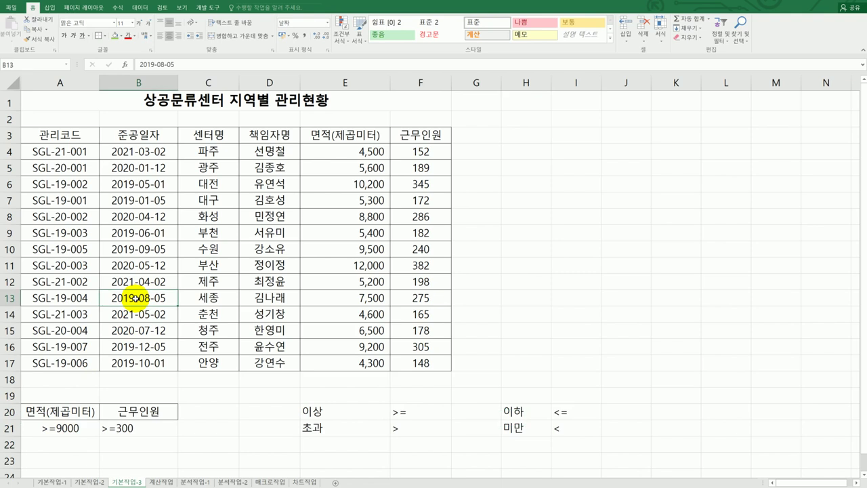
drag(66, 413, 111, 426)
scroll(98, 429, down, 2)
click(62, 399)
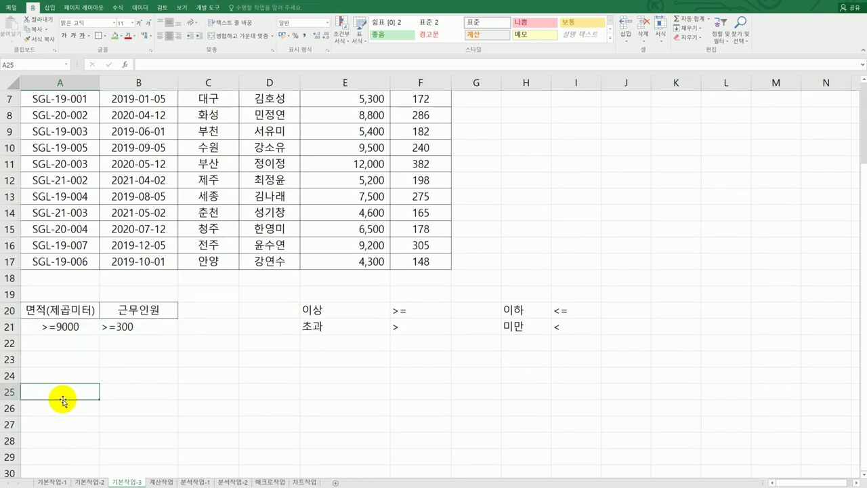
scroll(64, 400, up, 2)
scroll(183, 368, down, 2)
scroll(183, 286, up, 3)
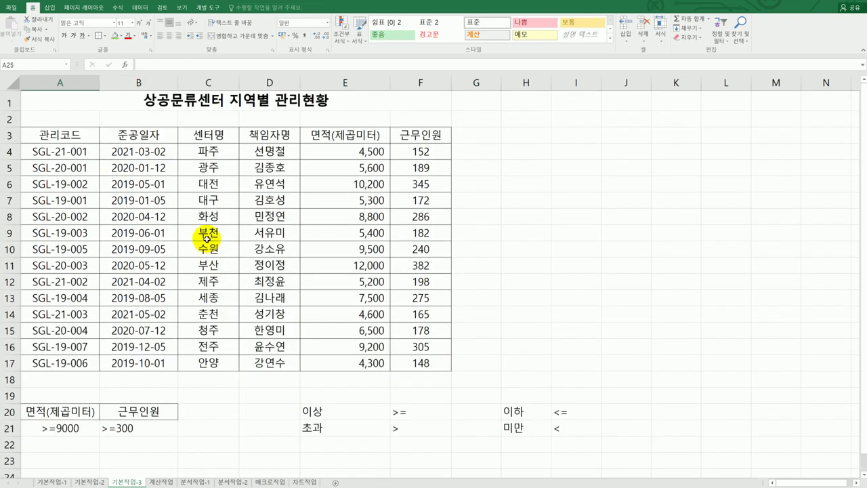
- Set up an Advanced Filter on the management table with list range A3:F17 and criteria range A20:B21
click(207, 237)
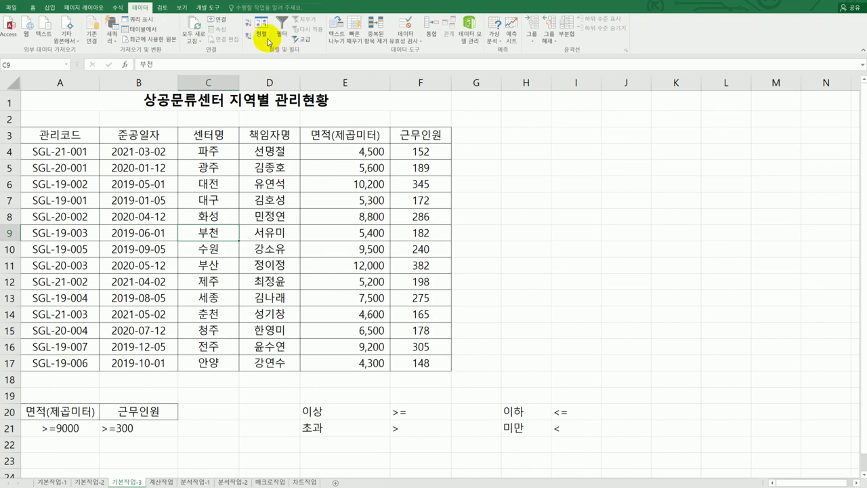
click(301, 43)
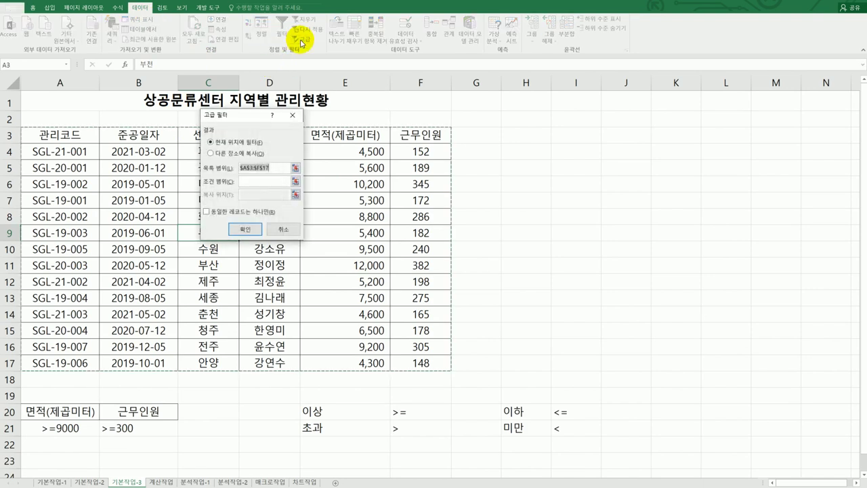
drag(229, 114, 323, 132)
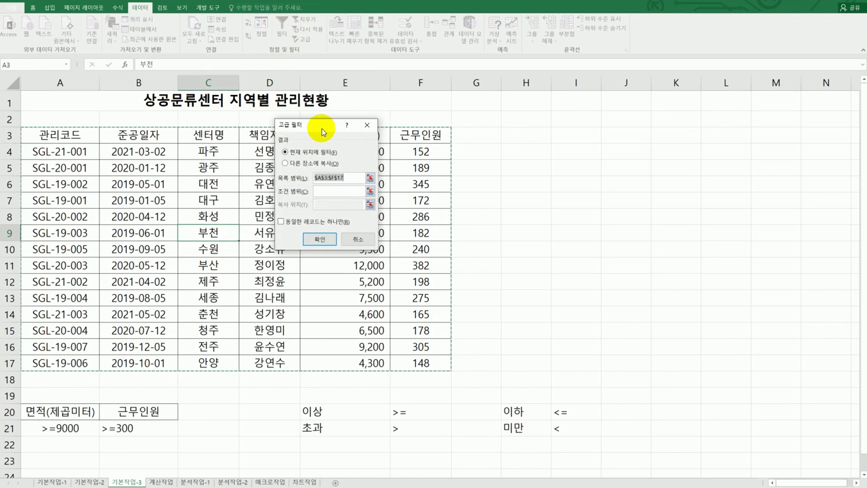
drag(323, 132, 322, 132)
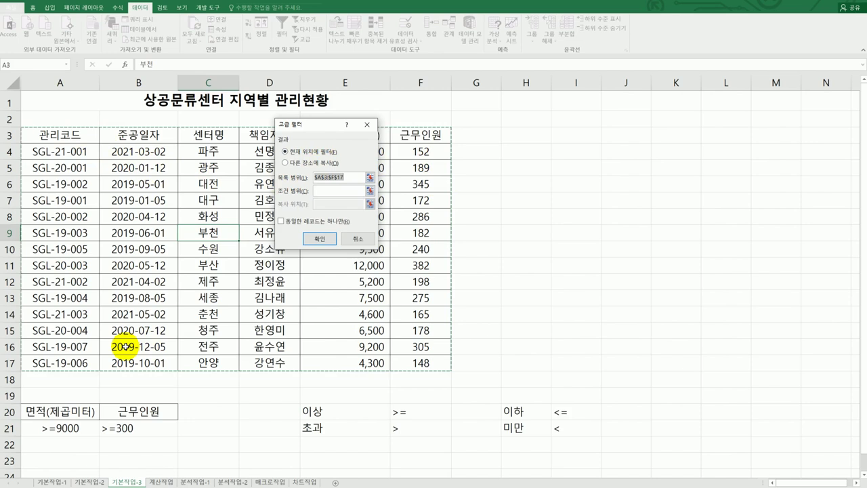
drag(63, 135, 405, 363)
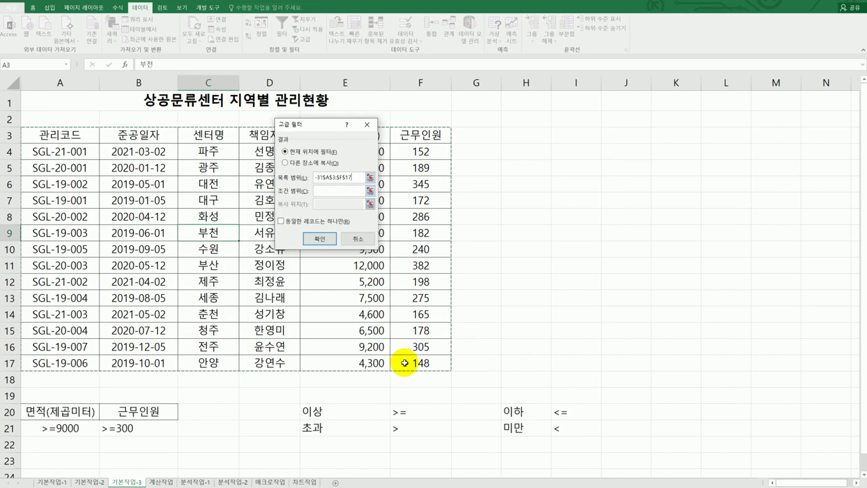
click(320, 190)
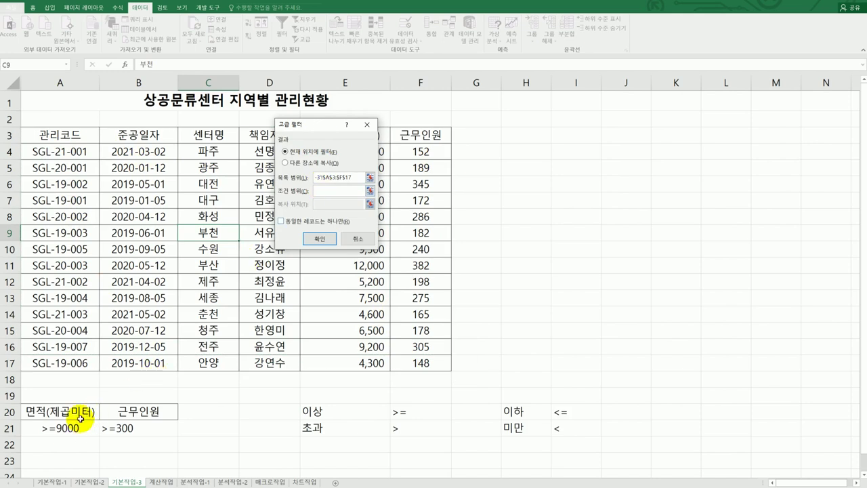
drag(93, 414, 112, 426)
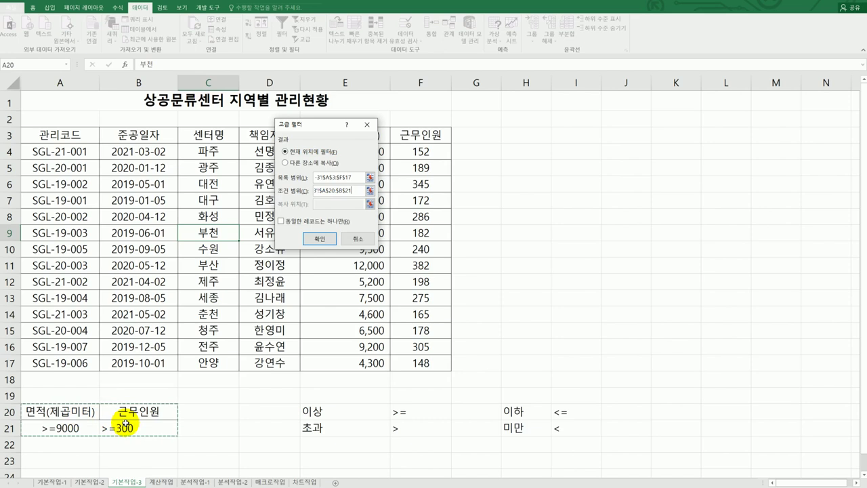
- Run the Advanced Filter with its results copied to another location starting at A24, and check the extracted area and staff values
click(326, 167)
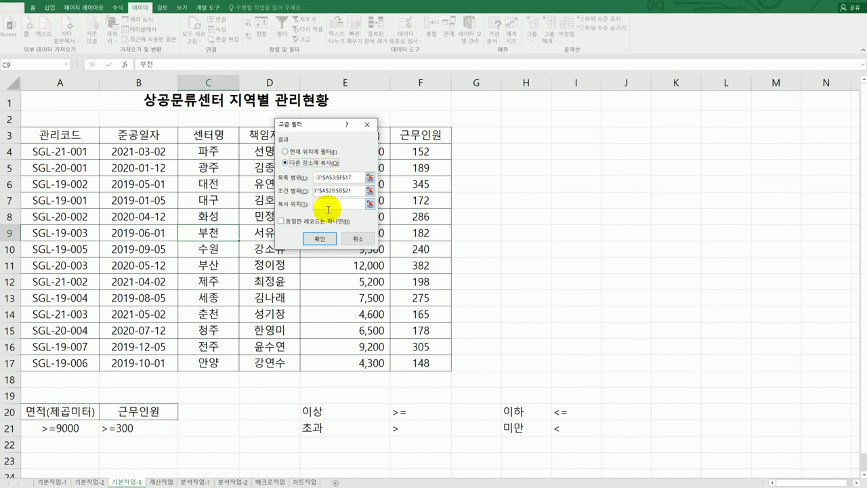
click(328, 207)
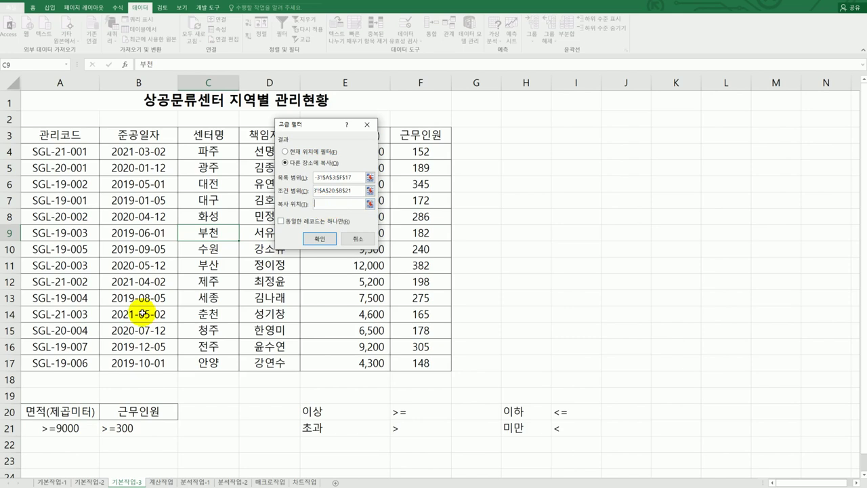
scroll(82, 326, down, 4)
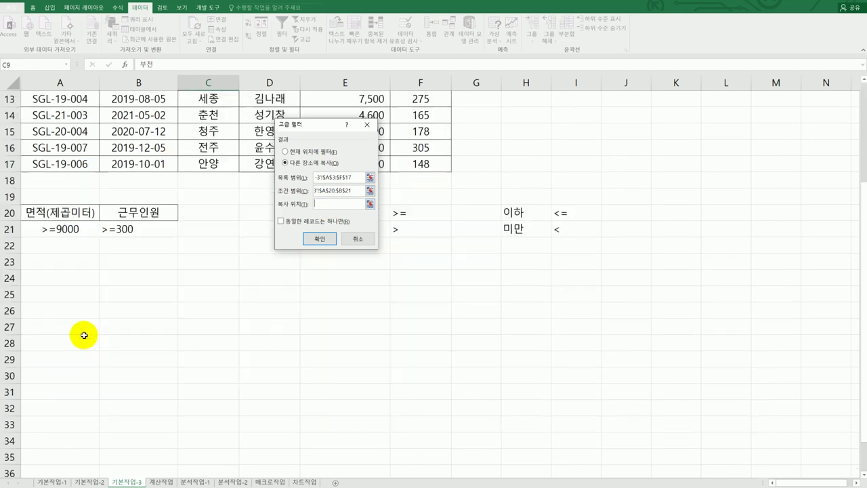
click(53, 278)
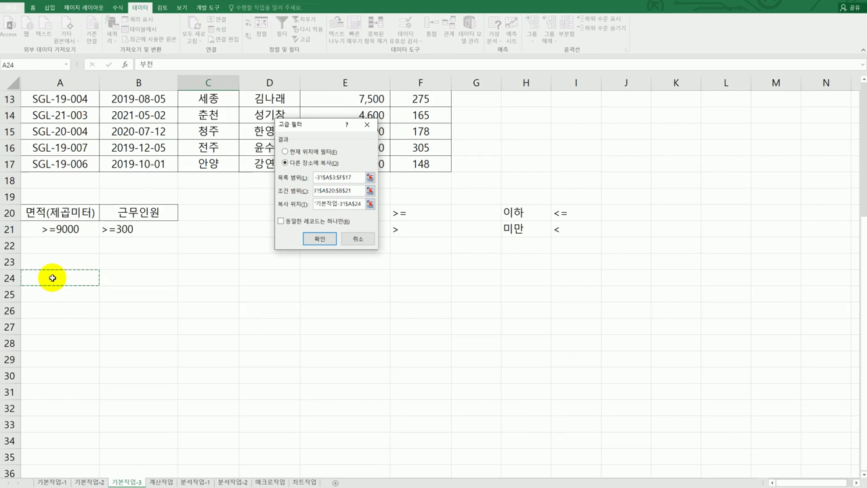
click(323, 240)
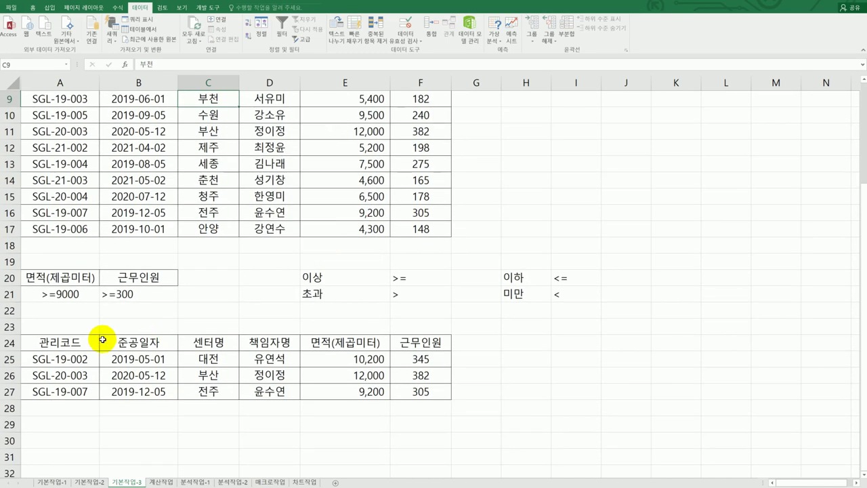
click(337, 358)
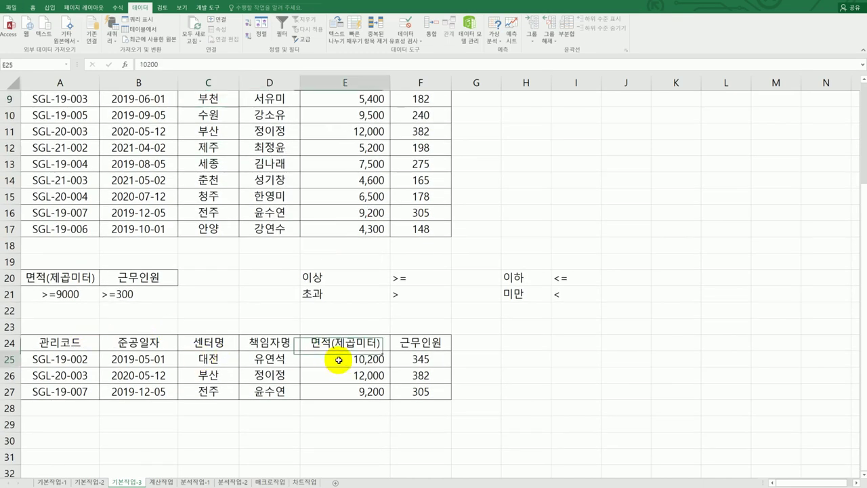
click(417, 360)
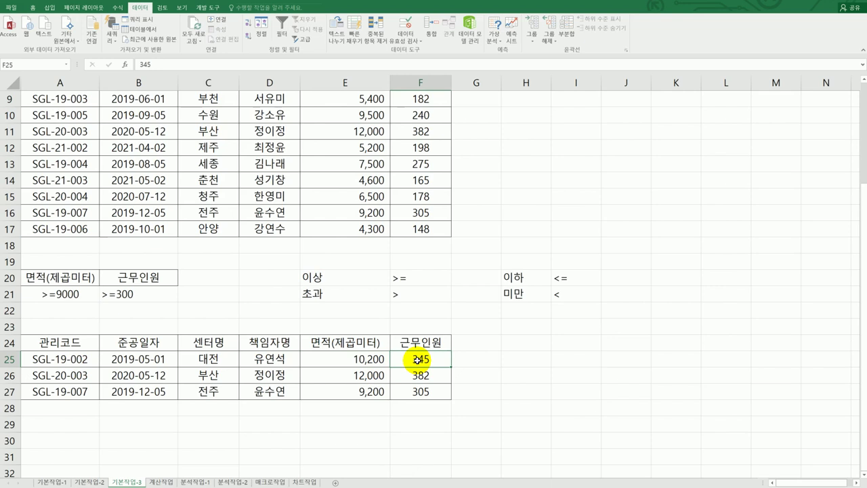
- Clear the comparison operator notes from E20:I21
scroll(415, 359, up, 3)
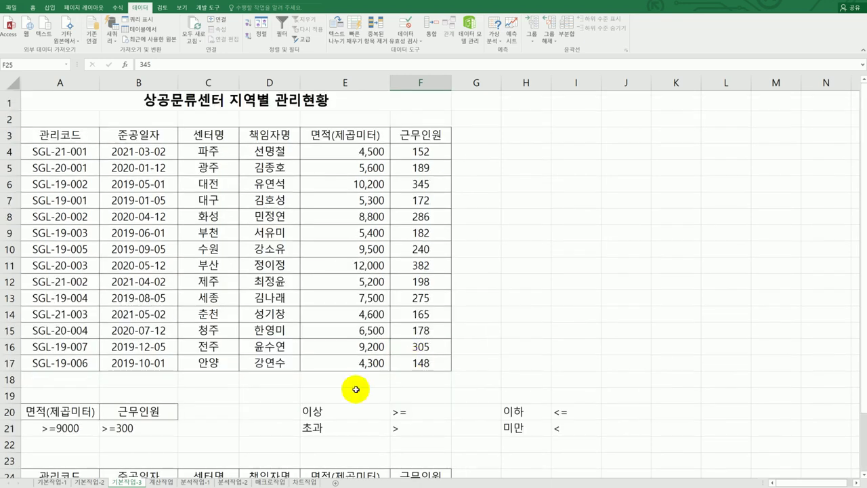
drag(338, 405, 571, 425)
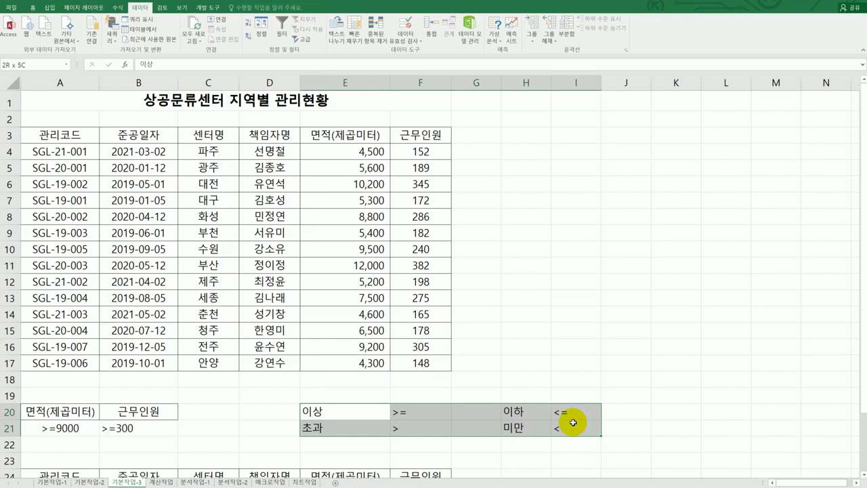
key(Delete)
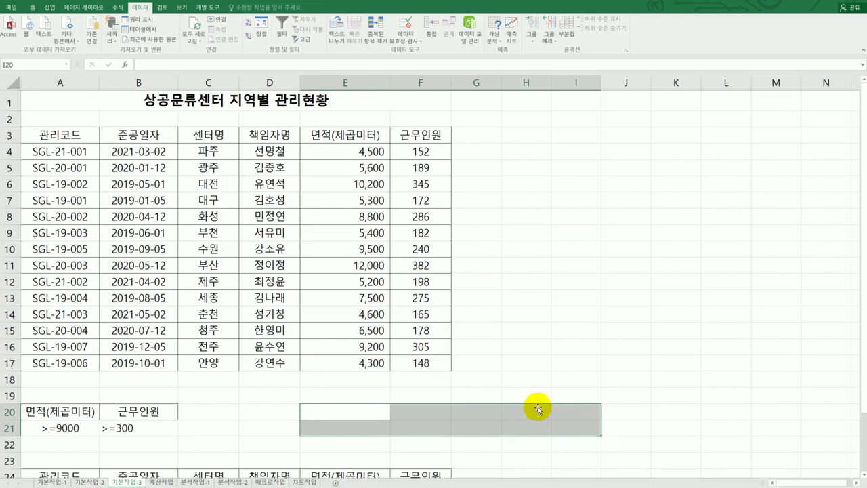
click(249, 297)
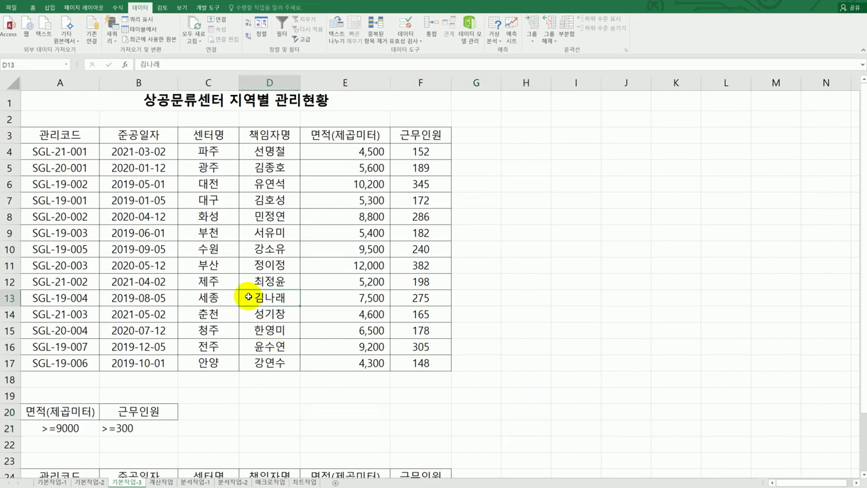
- On the 계산작업 sheet, copy the 대리점 header and 서울 from B2:B3 into the <조건> cells D11:D12
click(169, 482)
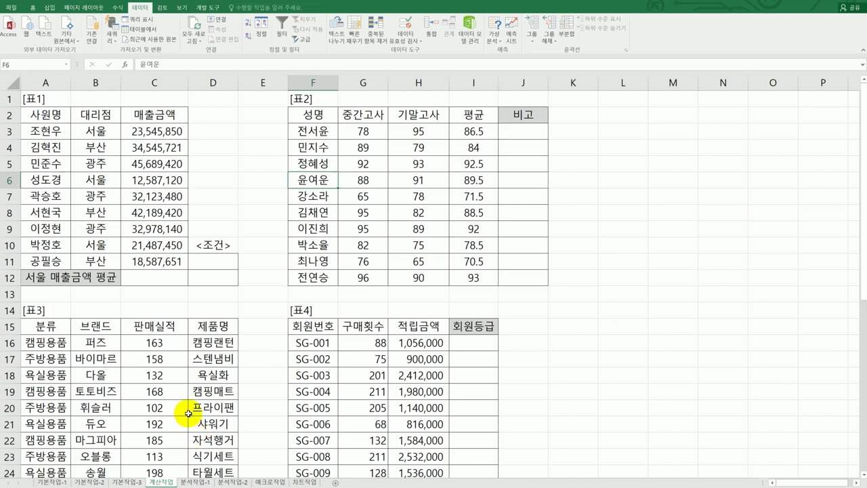
click(208, 260)
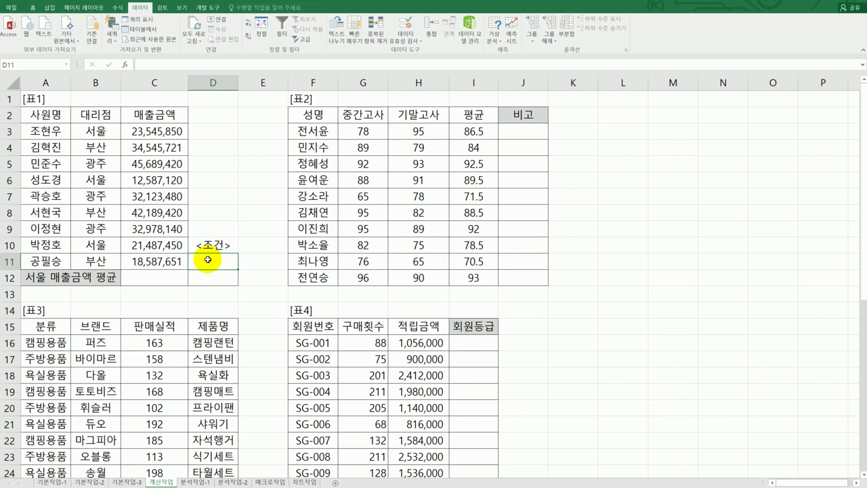
click(178, 280)
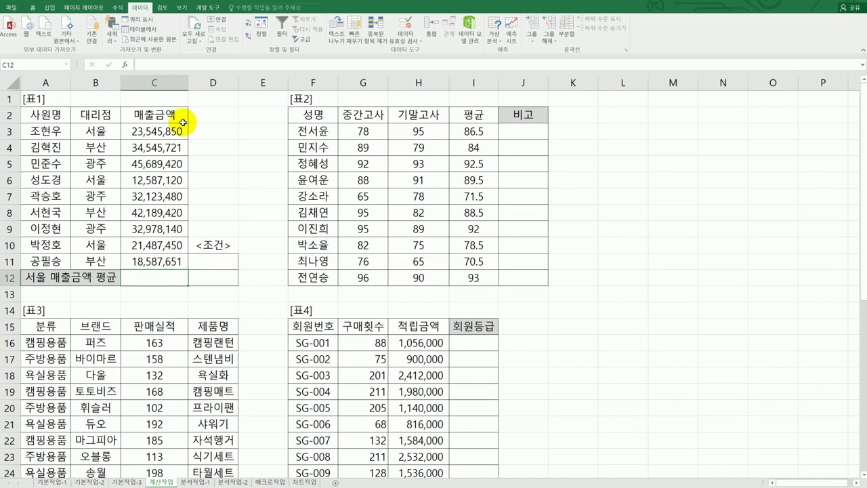
click(216, 263)
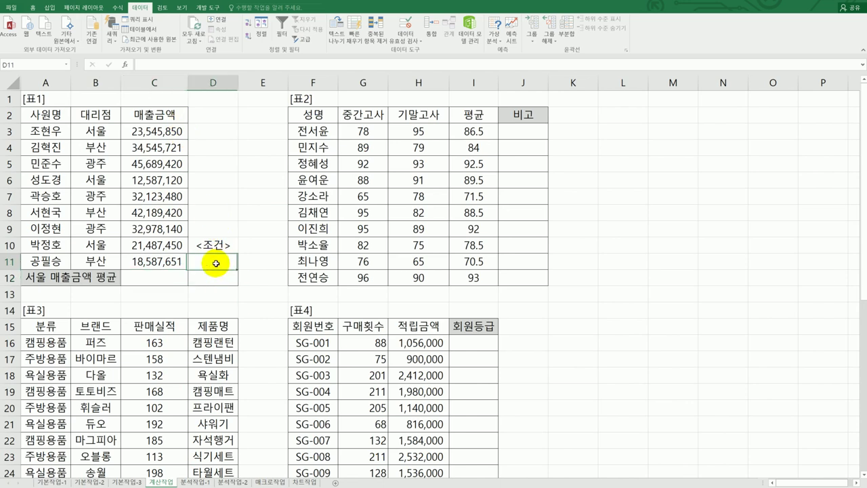
drag(215, 264, 216, 276)
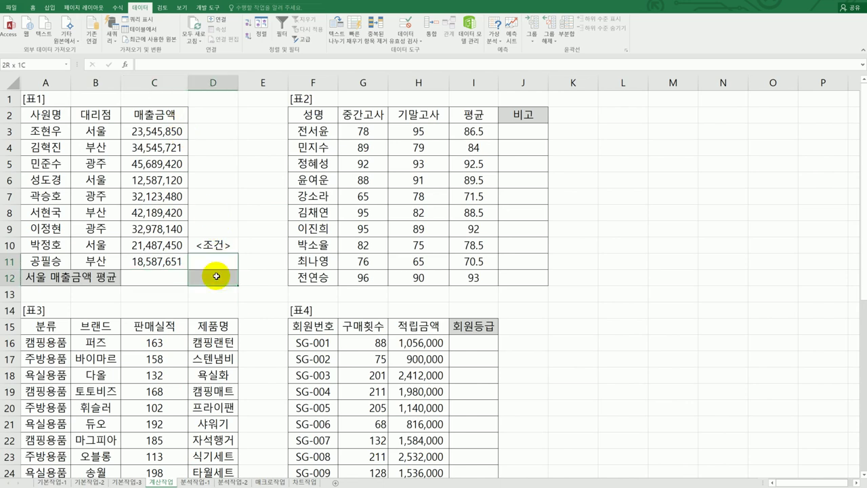
drag(216, 276, 216, 276)
drag(91, 115, 91, 124)
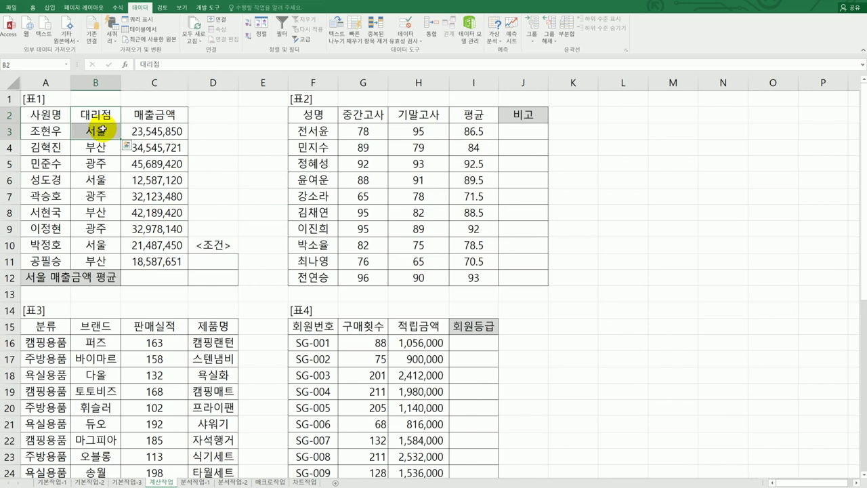
key(ctrl+c)
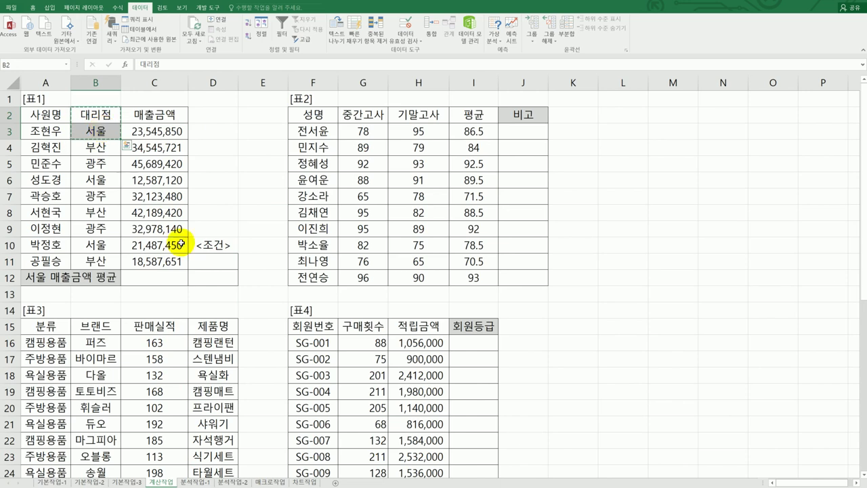
click(226, 266)
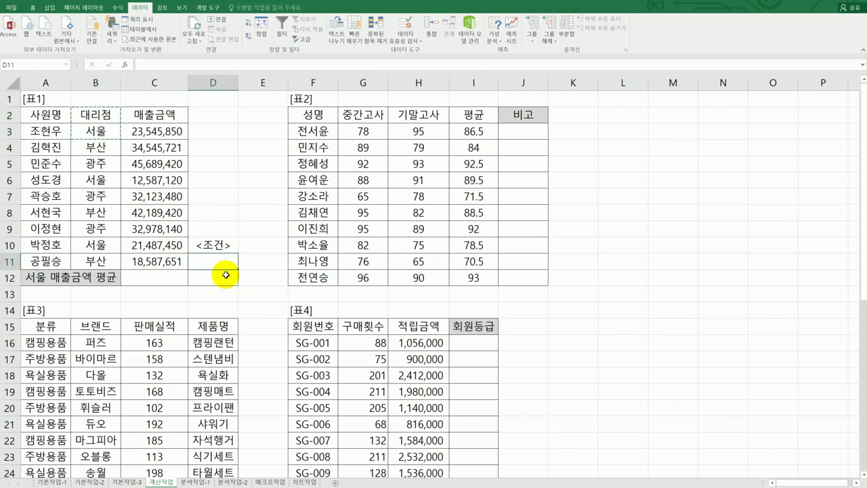
key(ctrl+v)
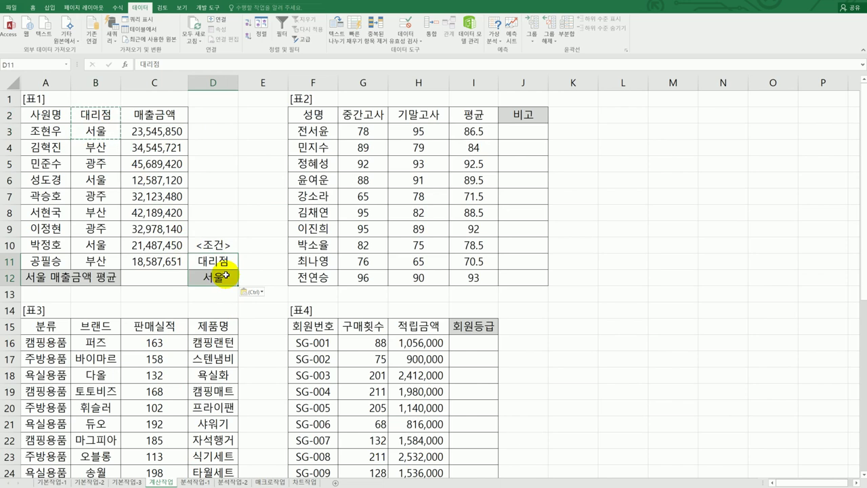
click(222, 263)
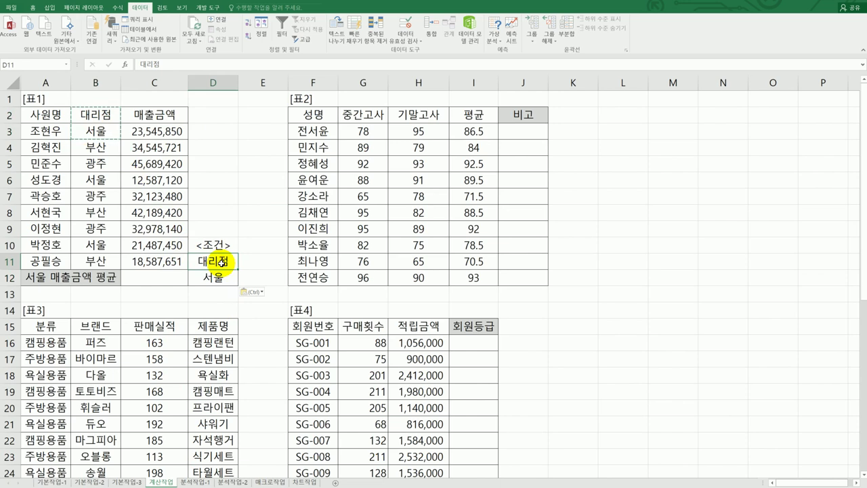
- Start a DAVERAGE formula in C12 for the 서울 sales average and open its function arguments
click(157, 281)
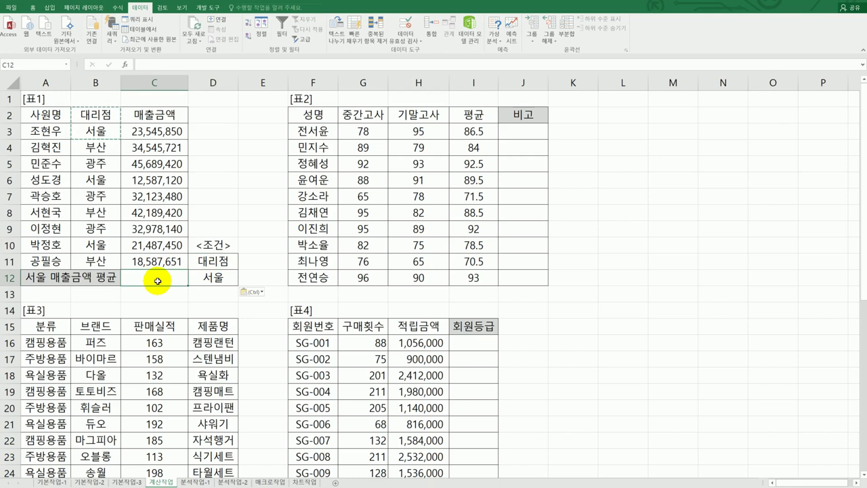
text(=o)
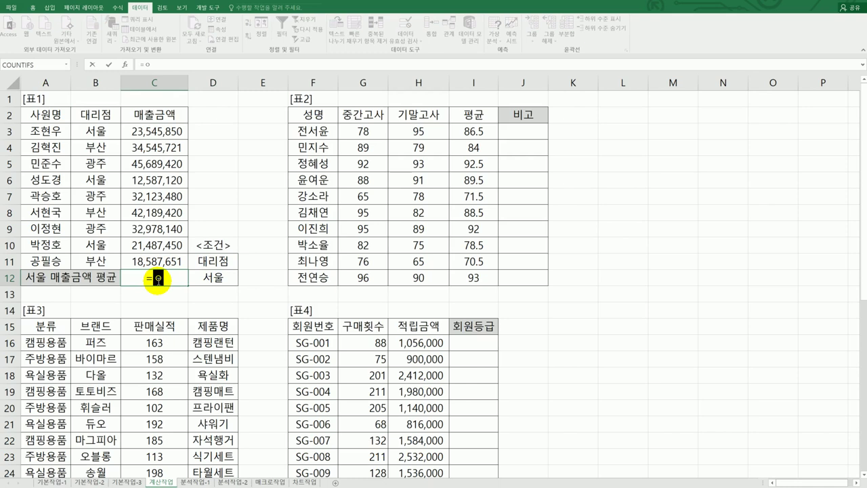
key(BackSpace)
text(d)
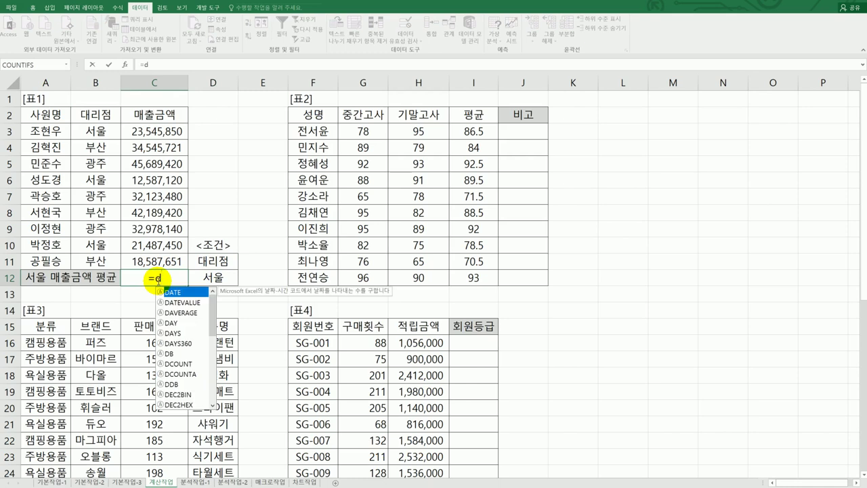
click(186, 314)
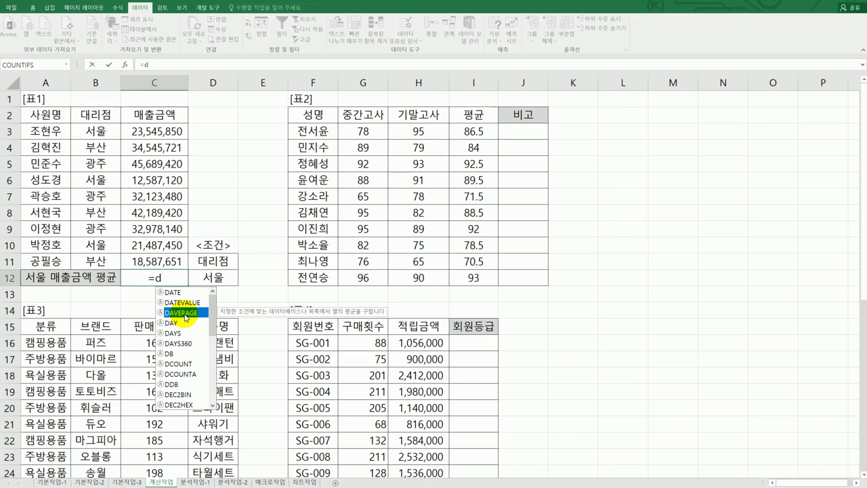
double_click(186, 313)
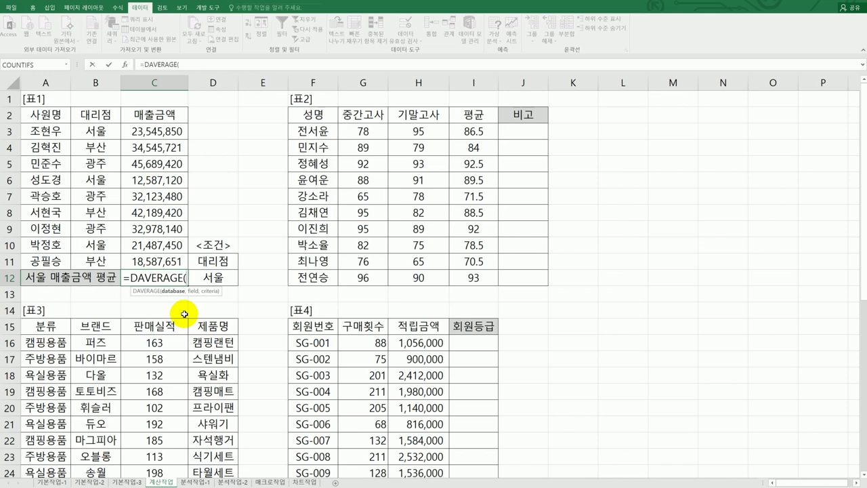
click(126, 65)
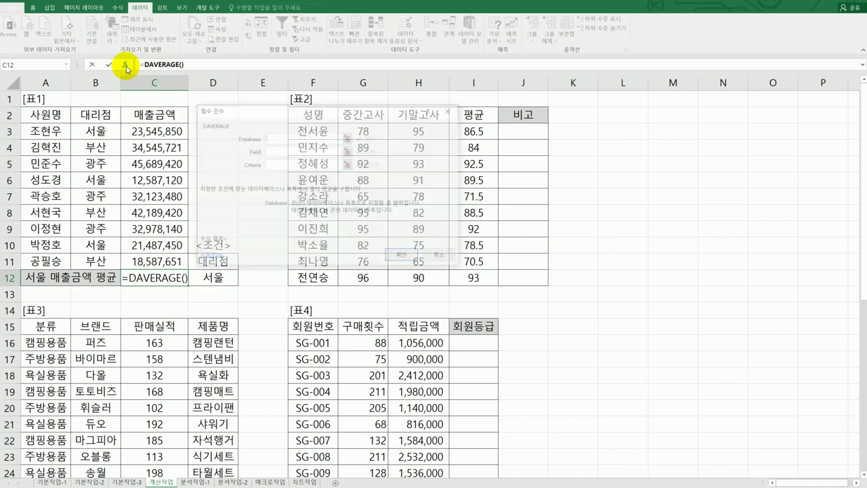
drag(378, 119, 407, 126)
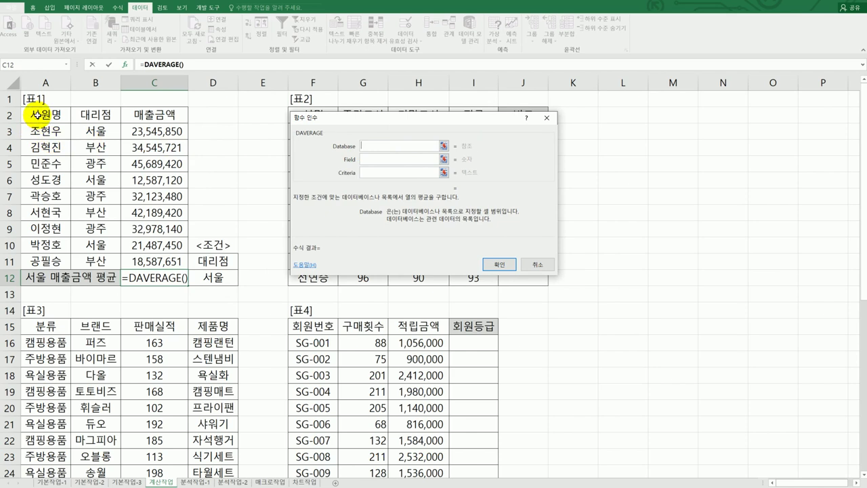
- Complete DAVERAGE with database A2:C11, field 3 and criteria D11:D12
drag(34, 112, 136, 262)
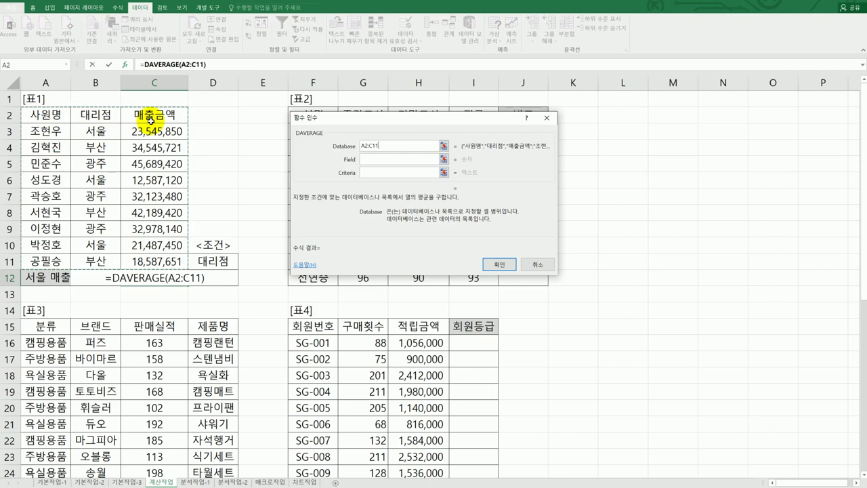
click(374, 161)
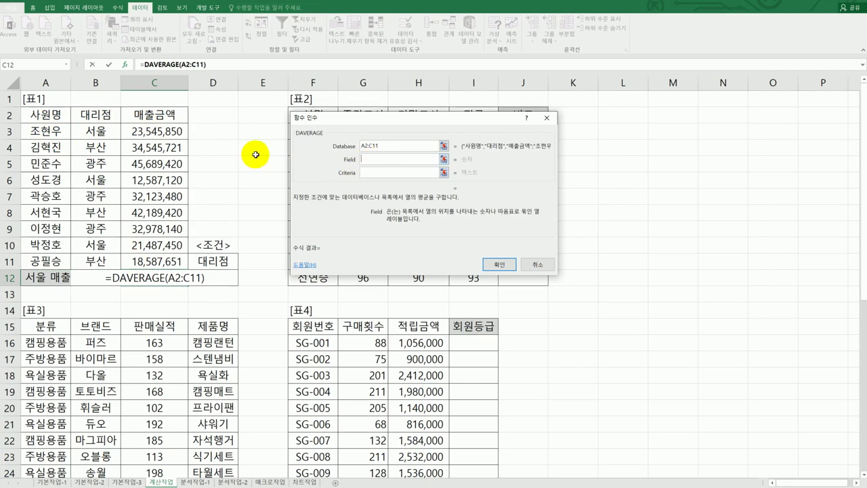
click(167, 121)
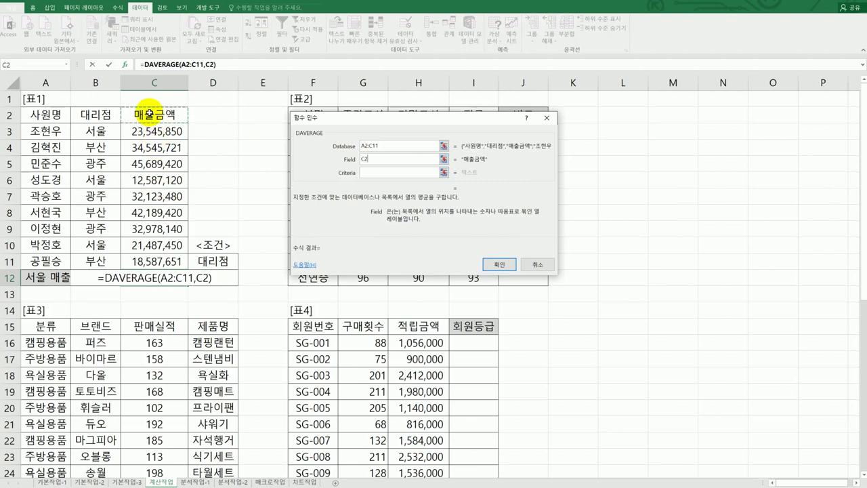
key(BackSpace)
key(BackSpace)
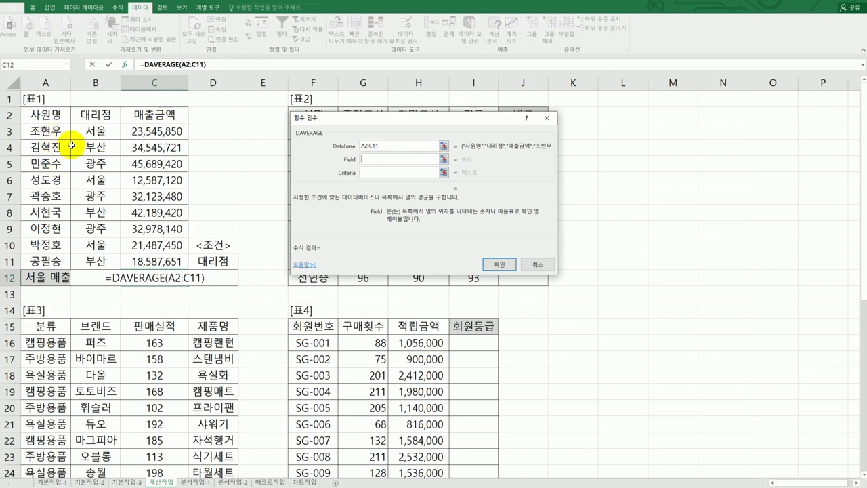
text(3)
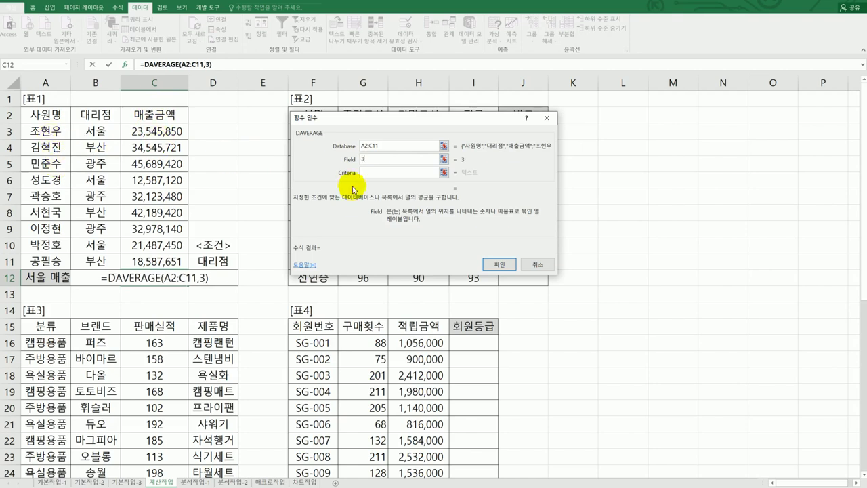
click(397, 173)
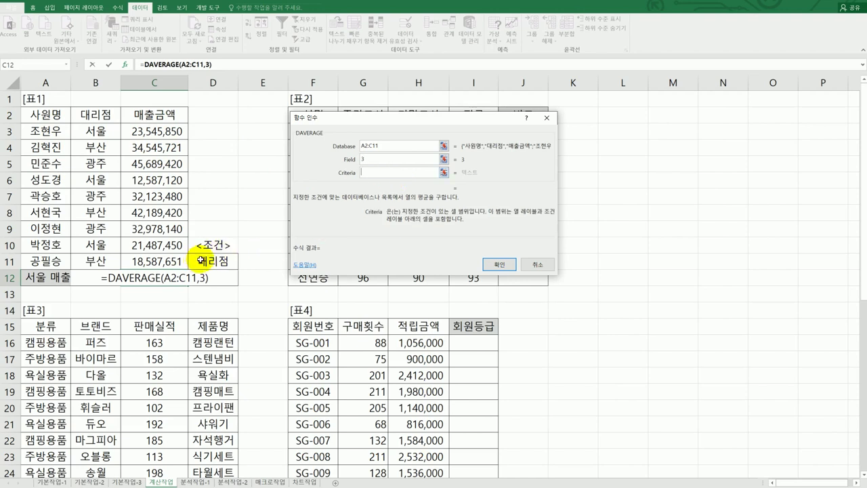
drag(196, 260, 204, 276)
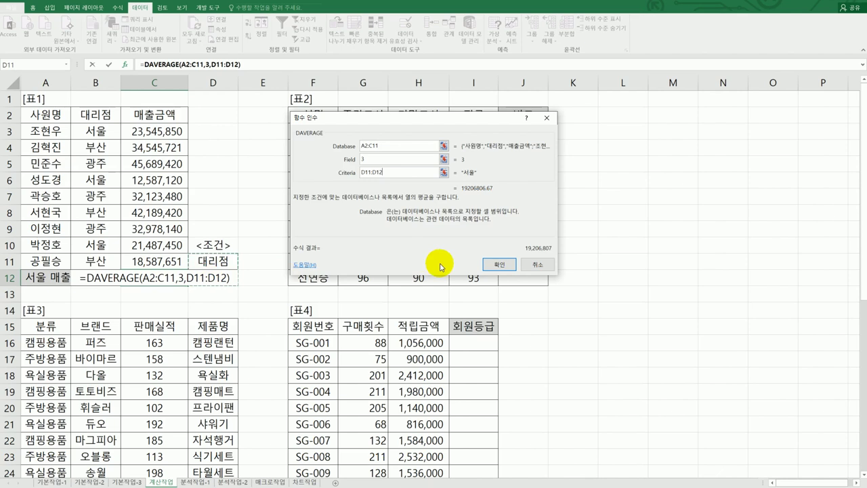
click(499, 265)
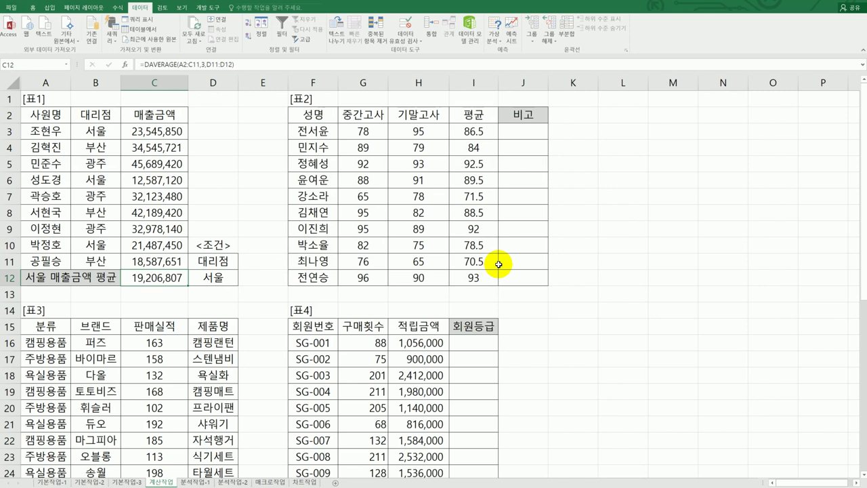
- Wrap the DAVERAGE formula in C12 in a ROUNDDOWN function and add the closing parenthesis
double_click(131, 281)
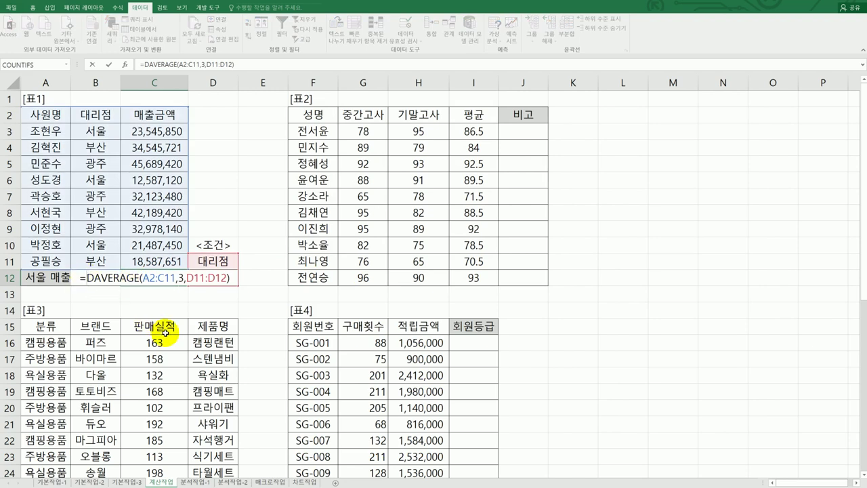
text(r)
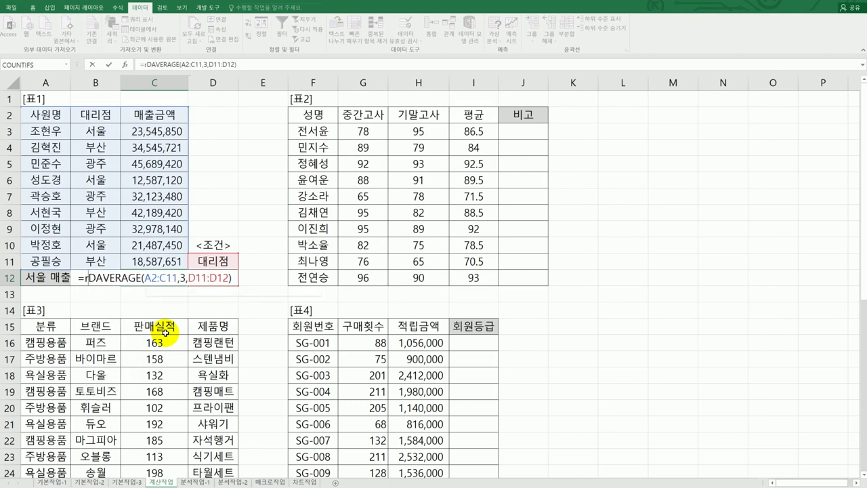
text(o)
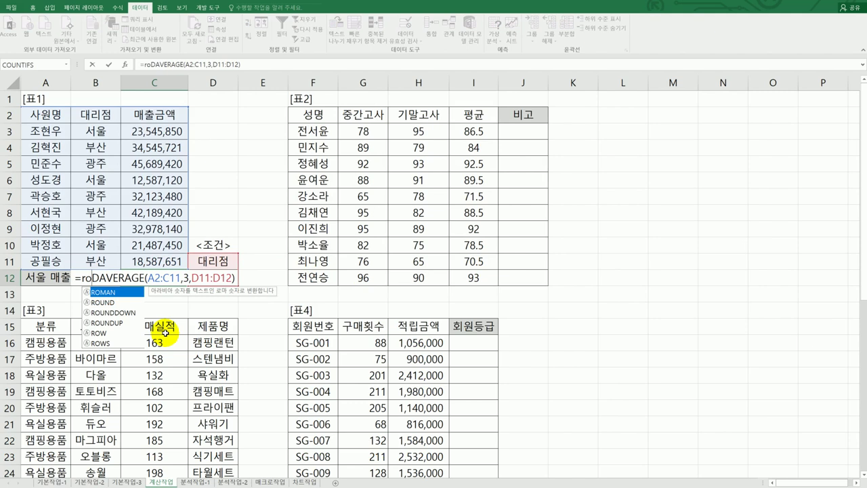
click(129, 314)
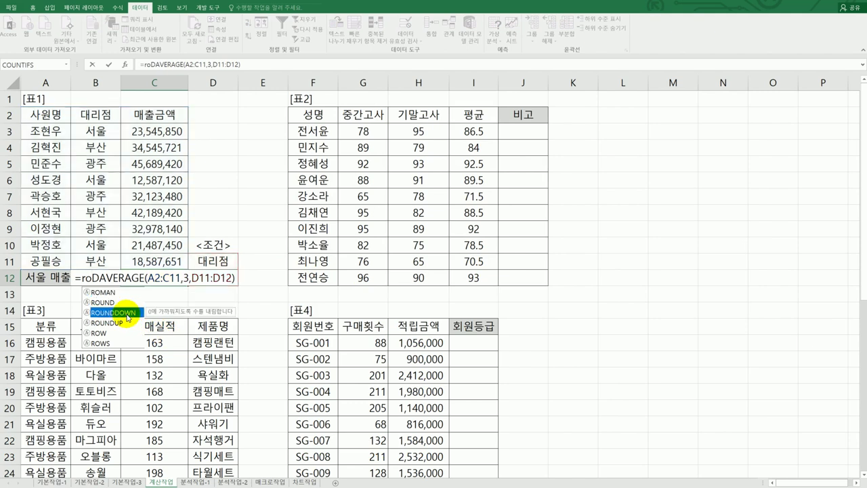
double_click(128, 314)
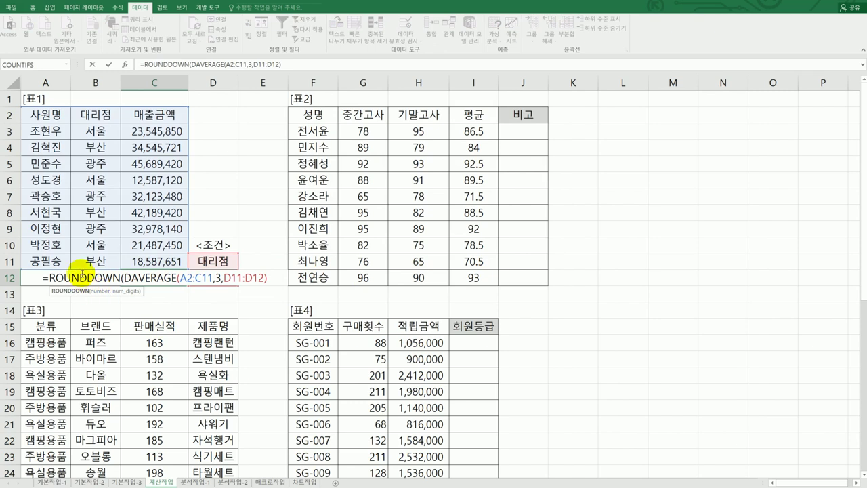
click(80, 277)
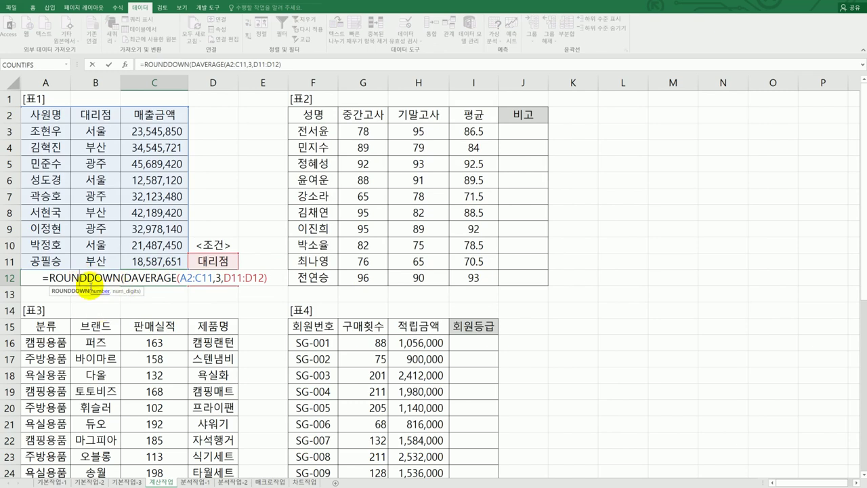
click(100, 279)
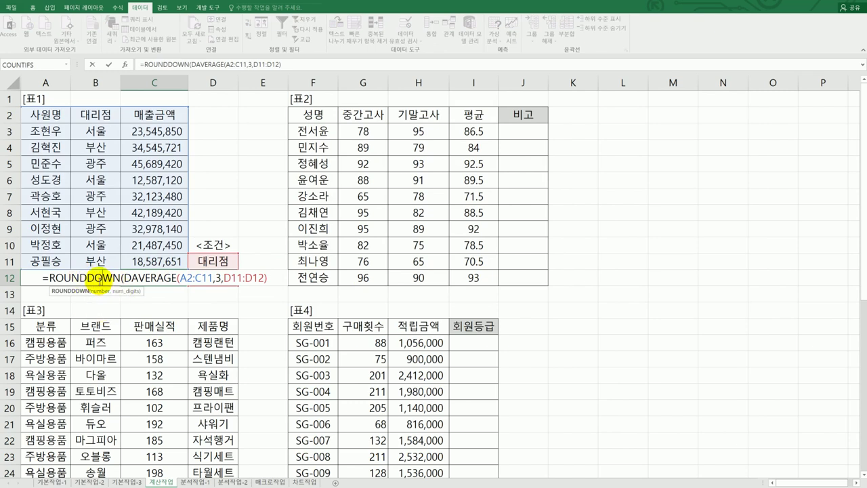
key(End)
text())
- Set the ROUNDDOWN digits argument in C12 to -3 and complete the formula
click(125, 65)
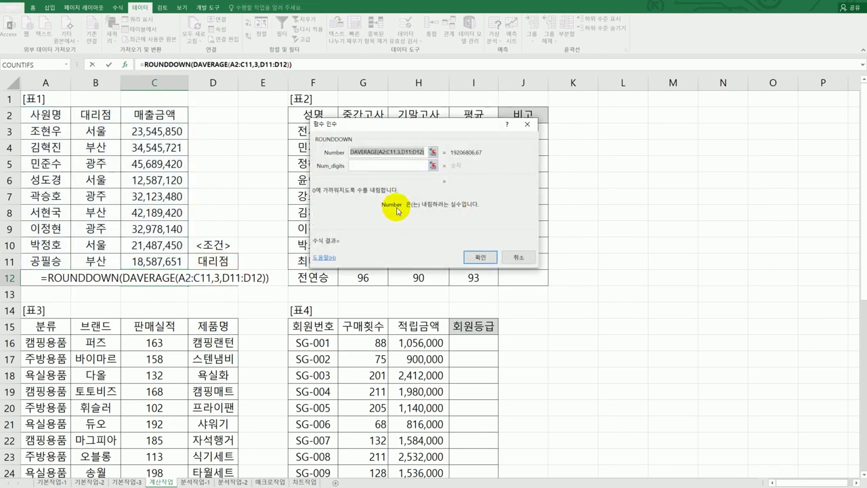
drag(418, 124, 470, 158)
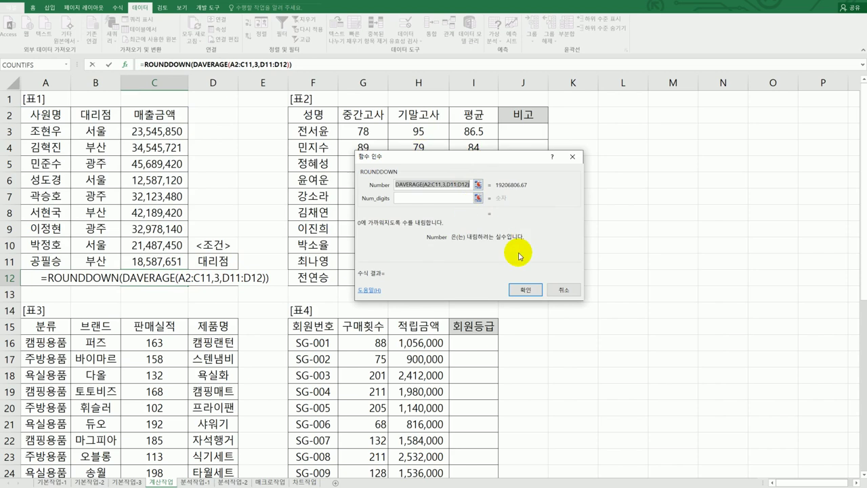
click(450, 197)
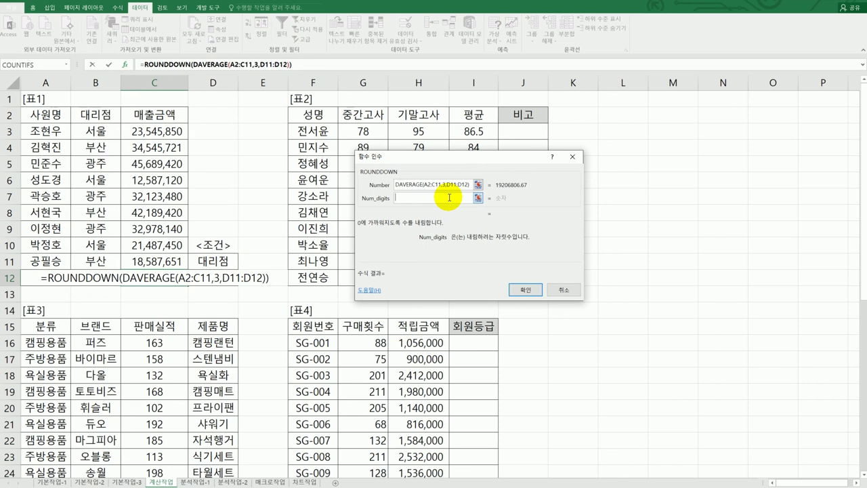
text(-3)
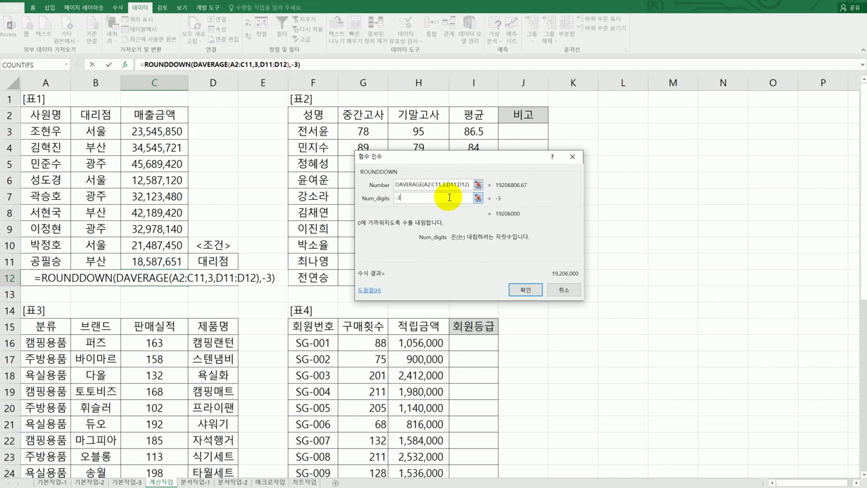
click(525, 290)
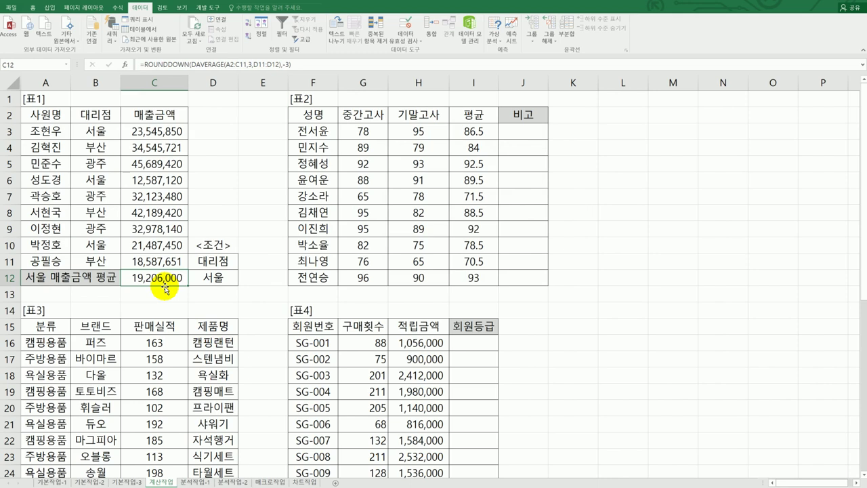
- Start a RANK.EQ formula in J3, the first 비고 cell of 표2, and open its function arguments
click(523, 137)
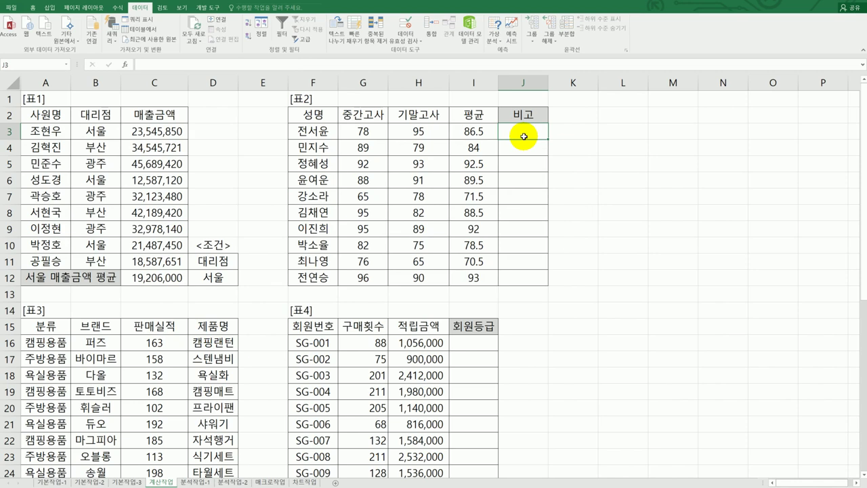
double_click(524, 136)
text(=)
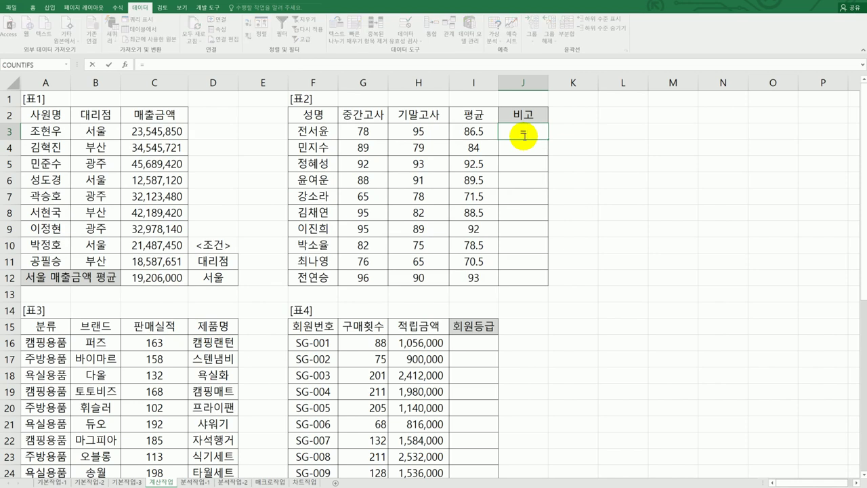
text(r)
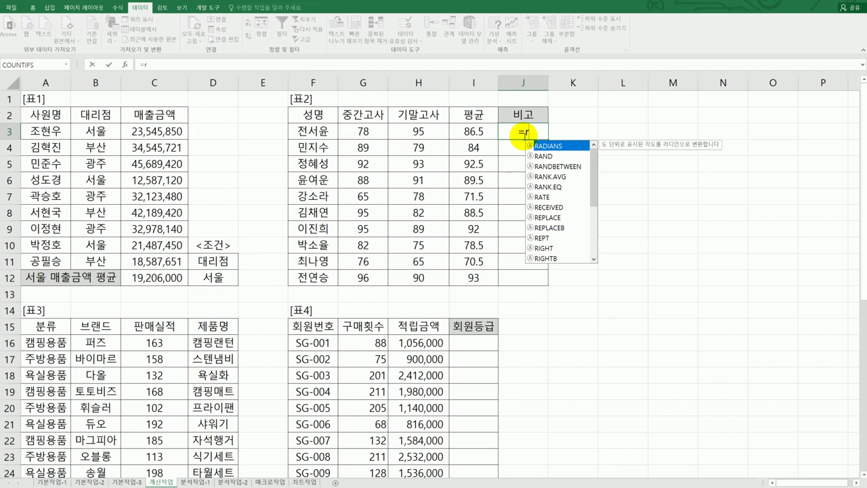
click(559, 188)
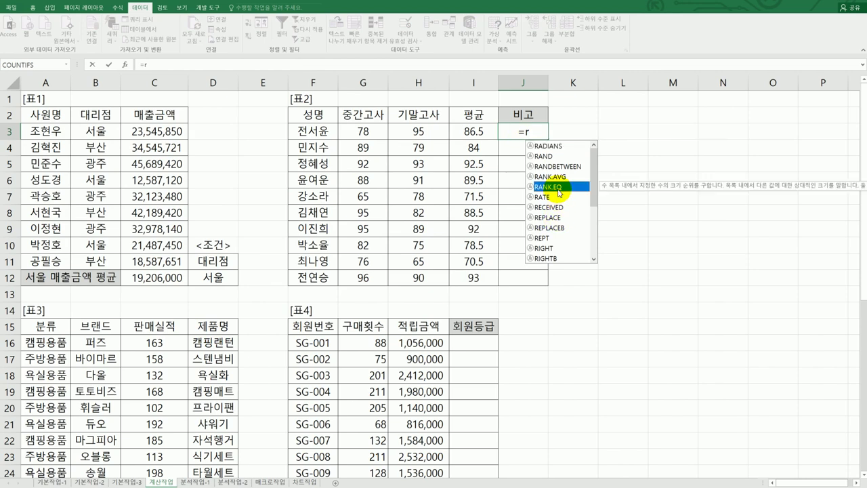
double_click(574, 189)
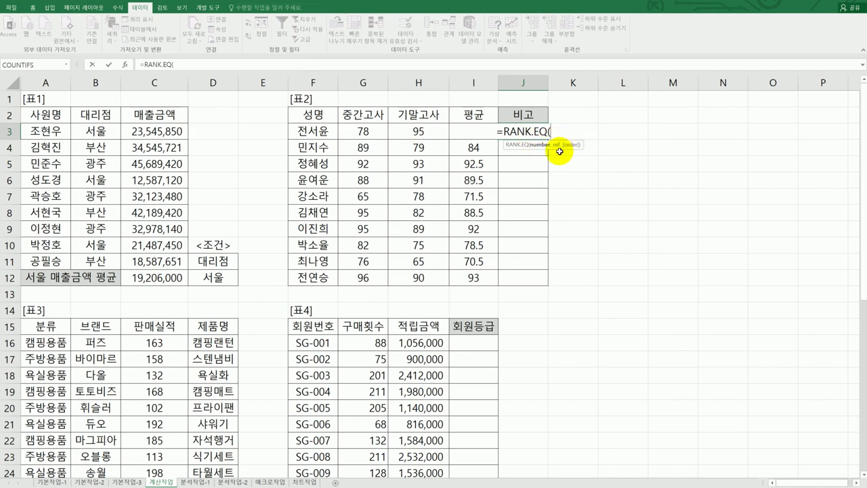
click(126, 65)
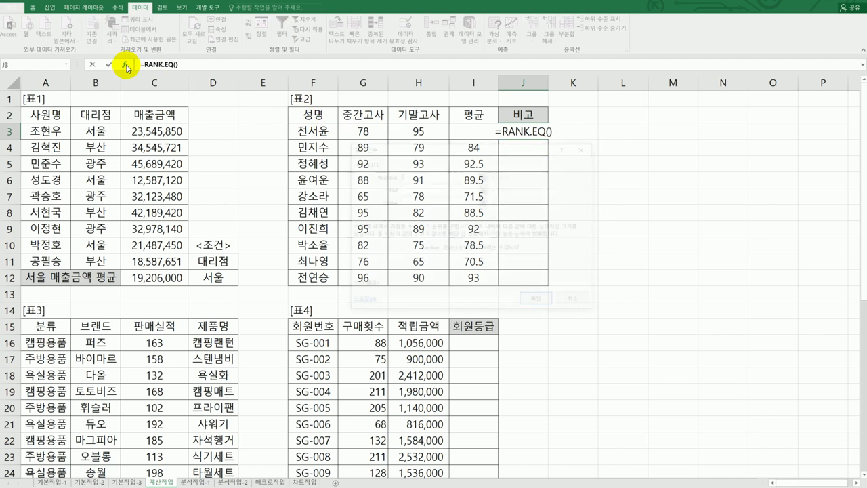
drag(482, 154, 686, 208)
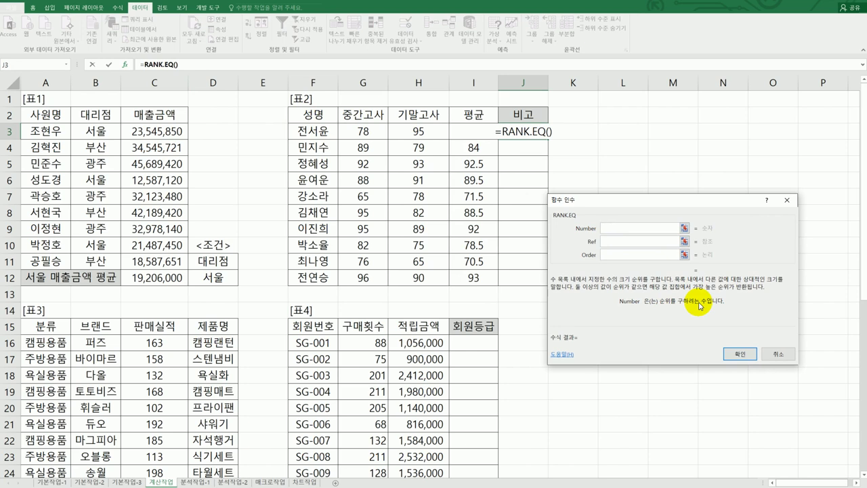
- Complete RANK.EQ with number I3, absolute reference $I$3:$I$12 and order 0, and fill the formula down to J12
click(456, 133)
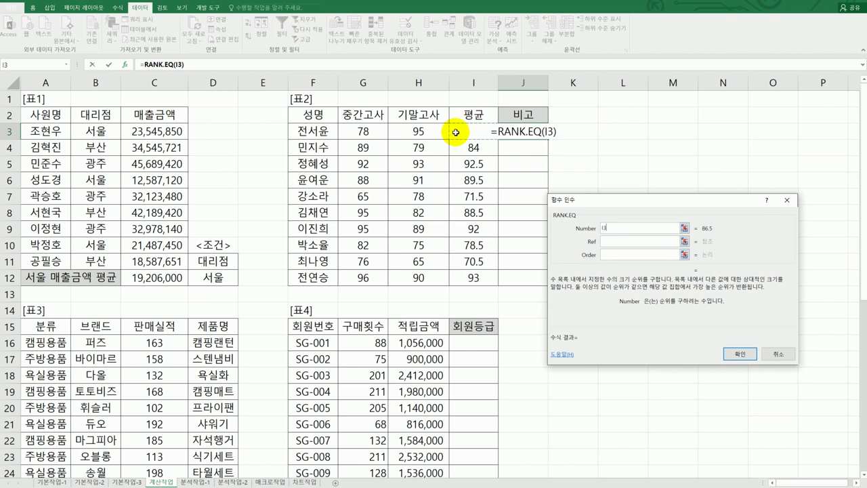
click(614, 242)
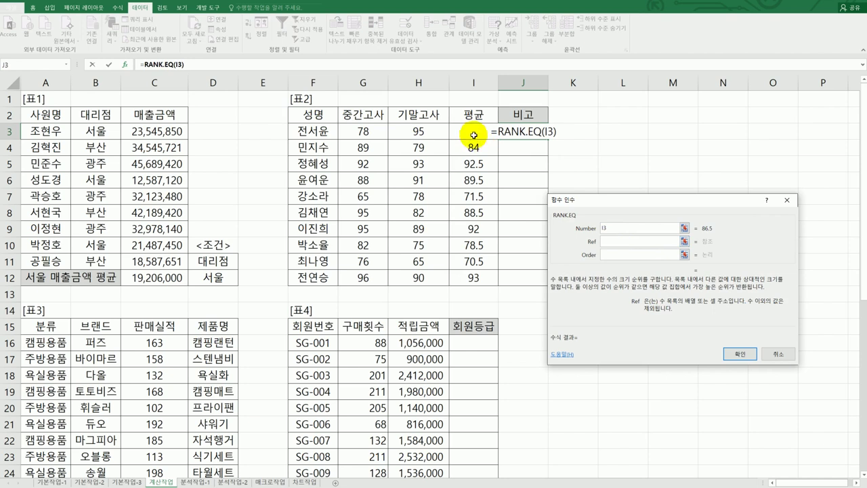
drag(471, 134, 483, 276)
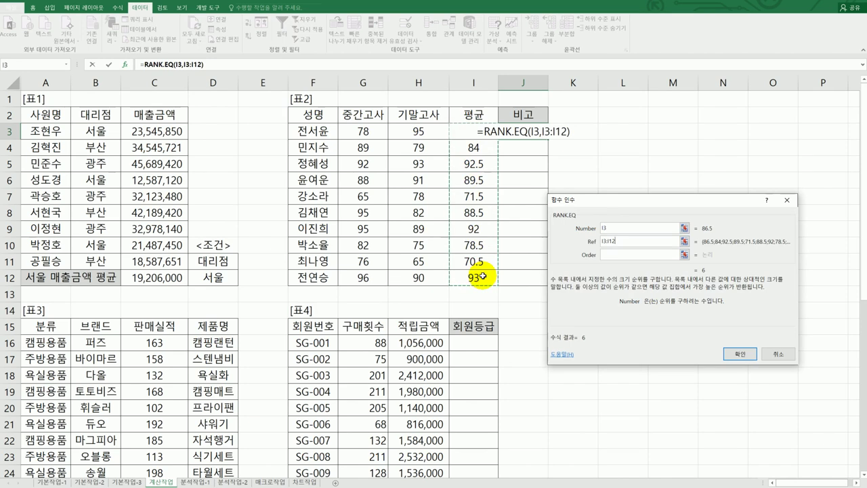
key(F4)
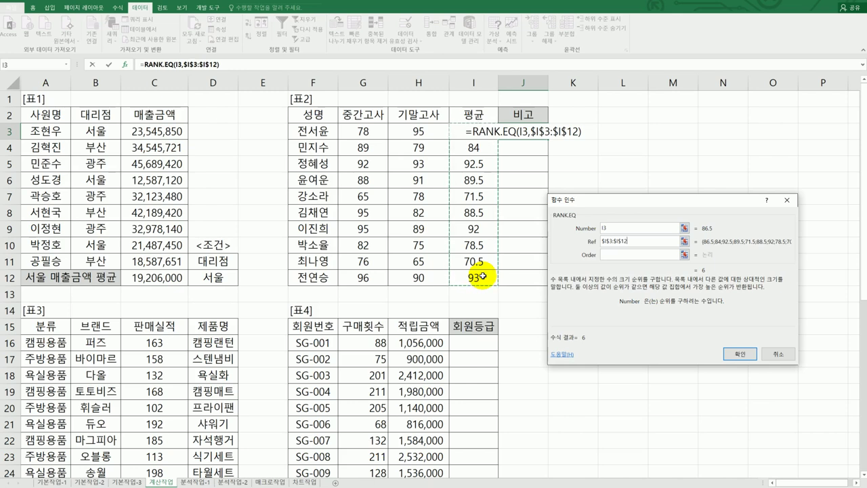
click(640, 254)
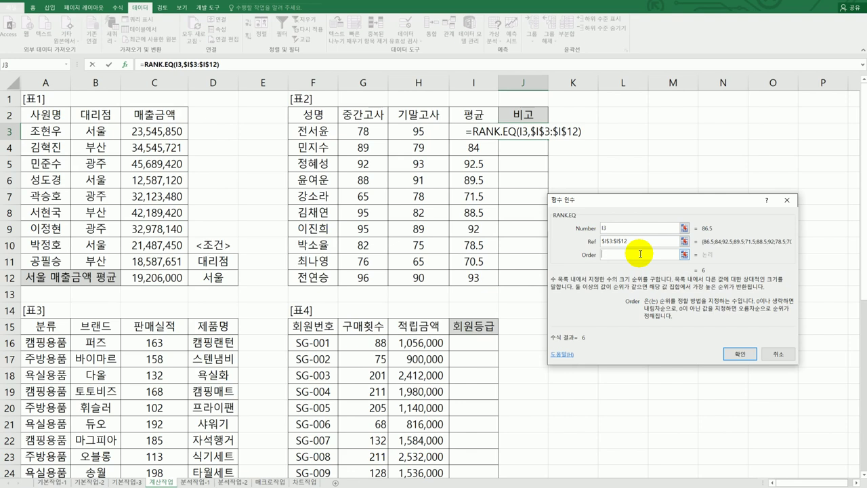
text(0)
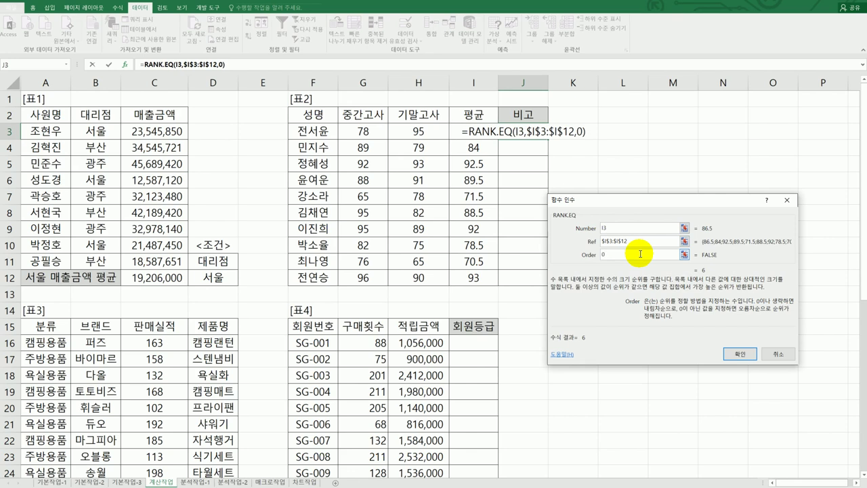
click(741, 354)
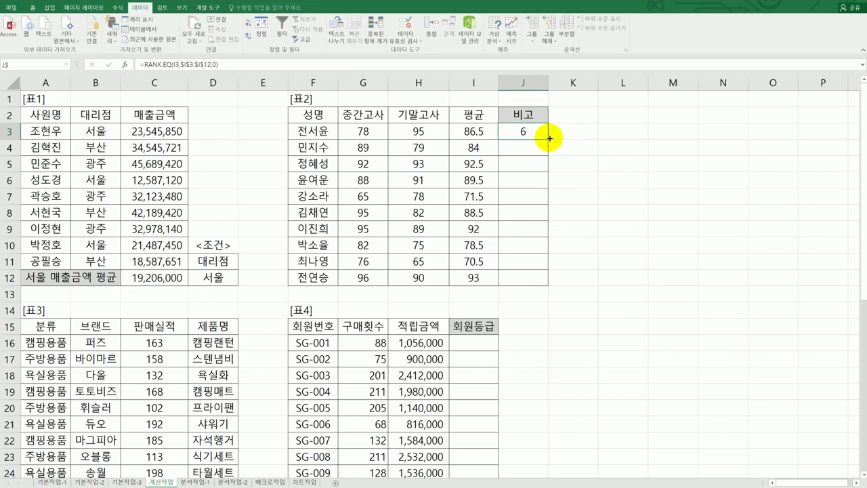
drag(549, 139, 540, 290)
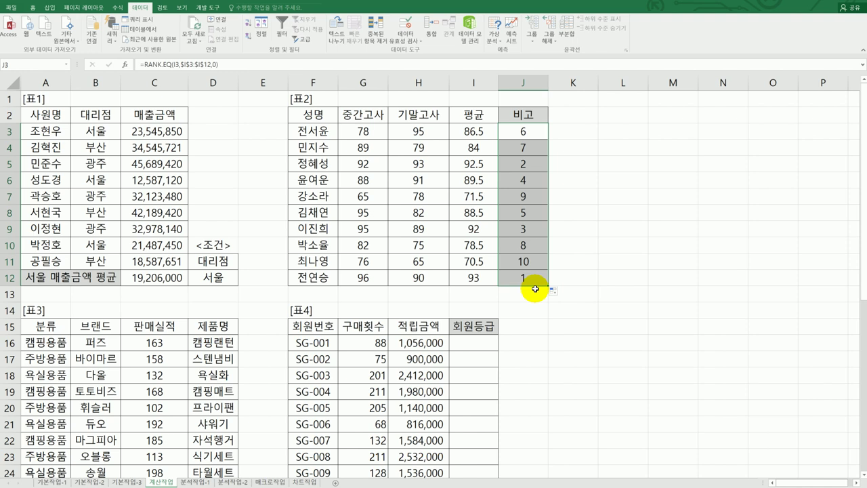
- Wrap the RANK.EQ formula in J3 in an IF function that tests whether the rank is <=3
click(516, 133)
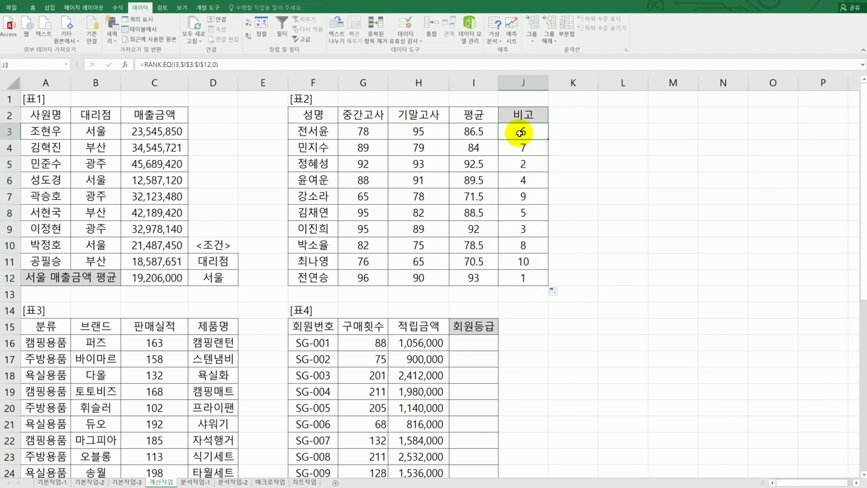
double_click(521, 133)
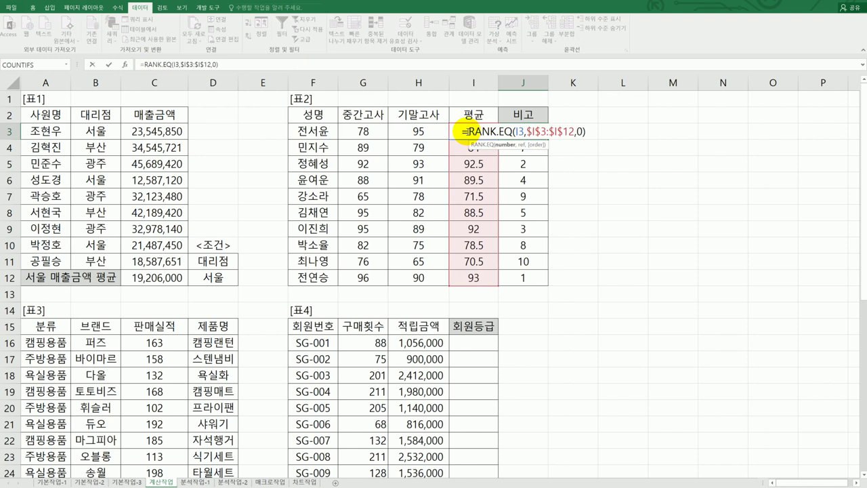
click(467, 132)
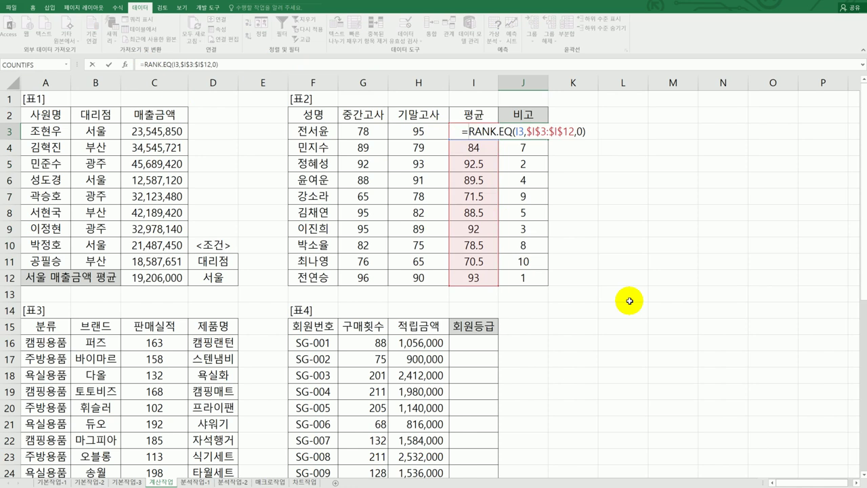
text(if)
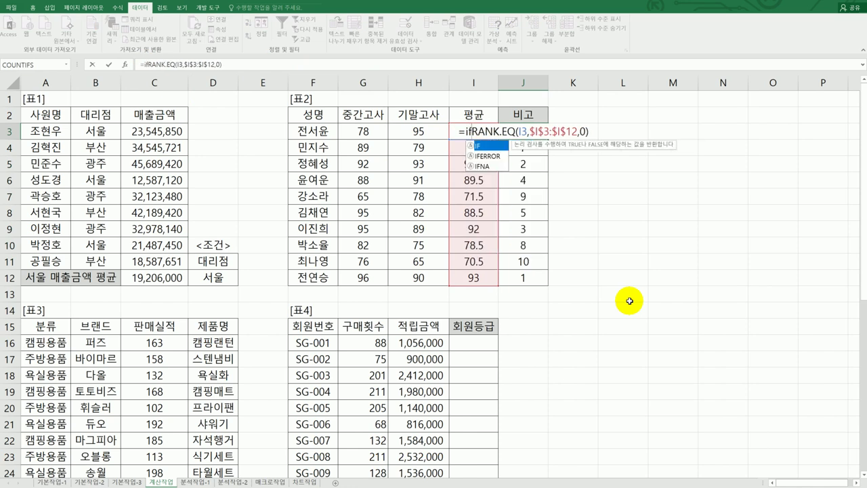
double_click(488, 146)
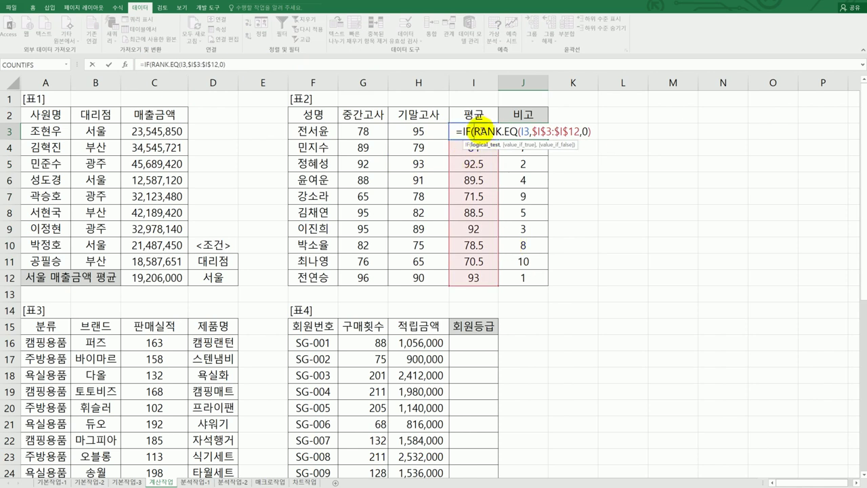
click(598, 132)
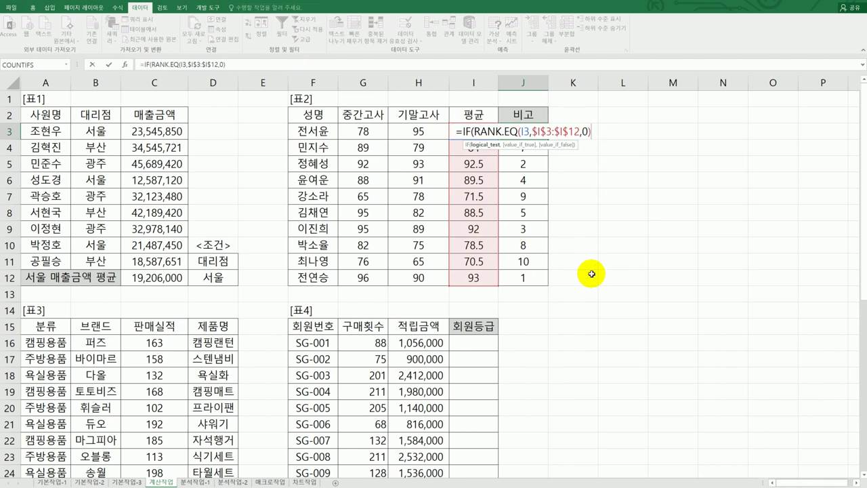
text(<)
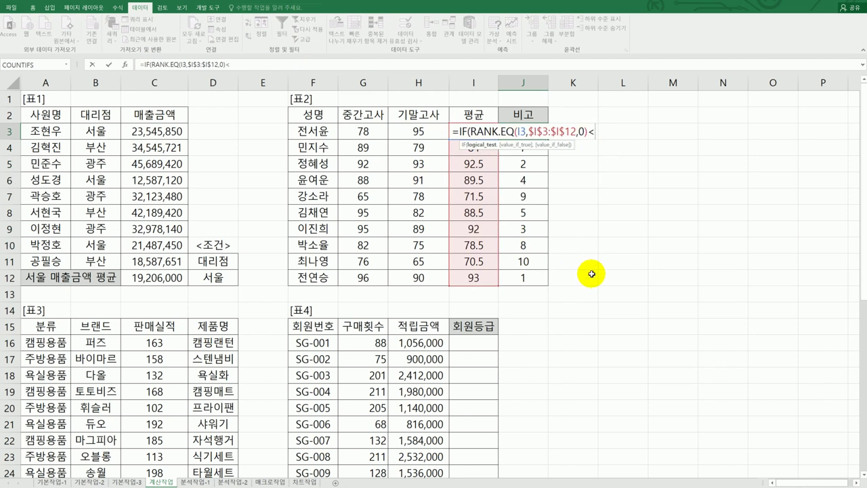
text(=3)
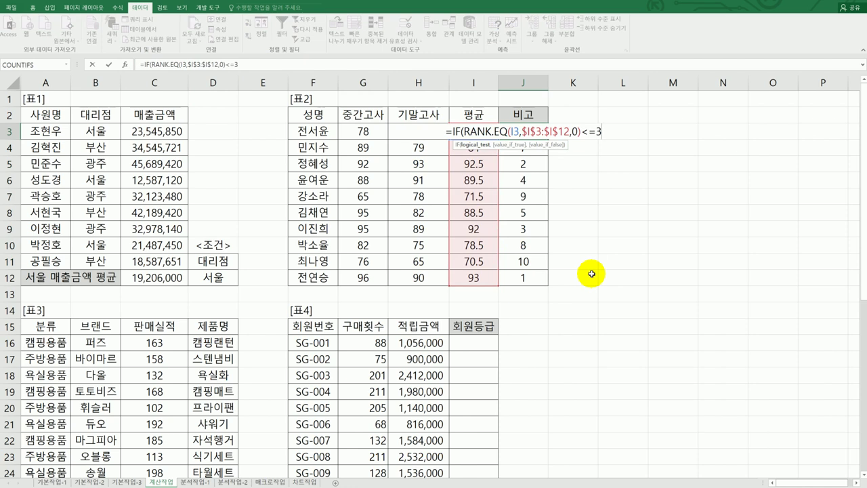
text(,)
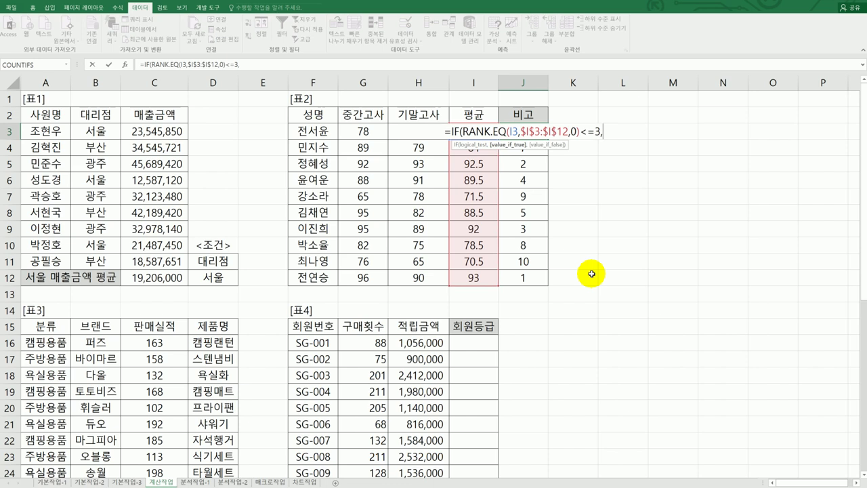
text(choo)
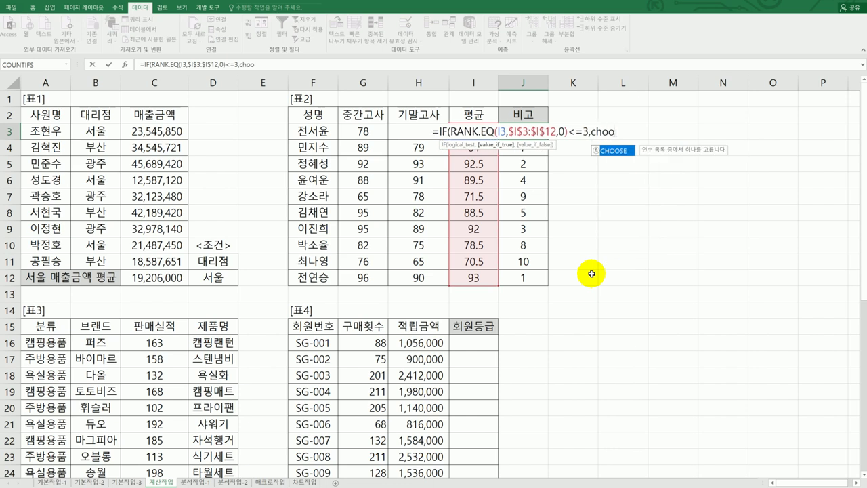
click(612, 151)
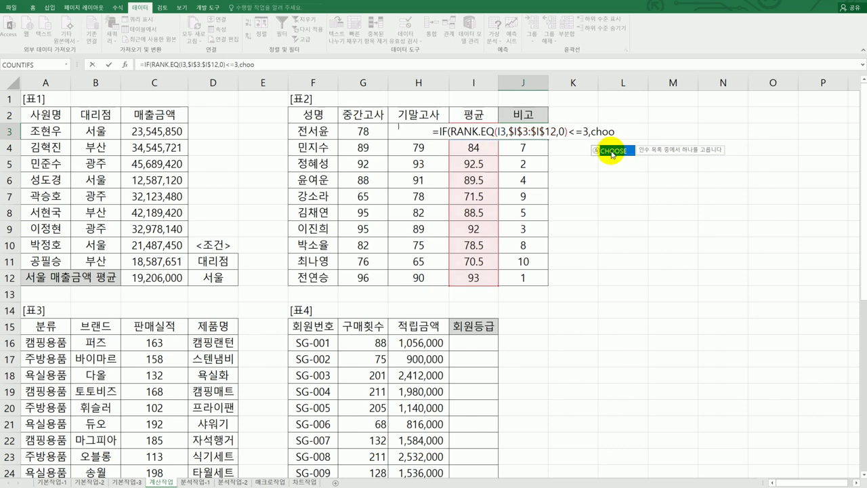
double_click(612, 151)
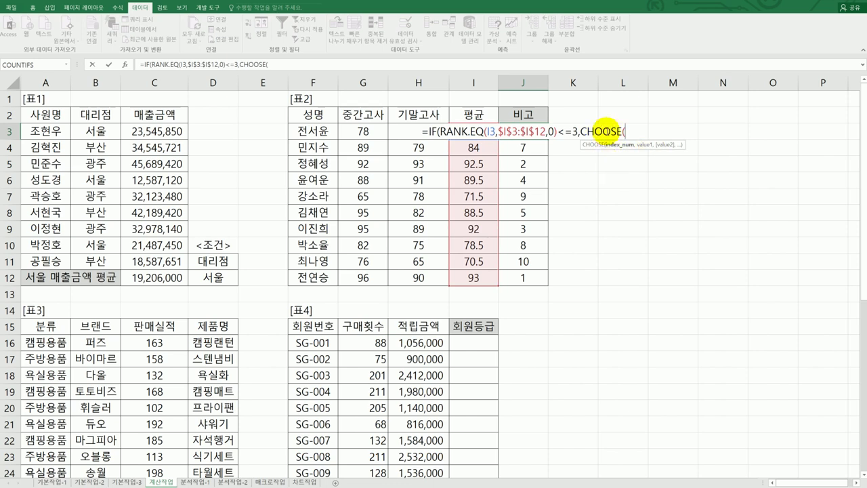
click(610, 131)
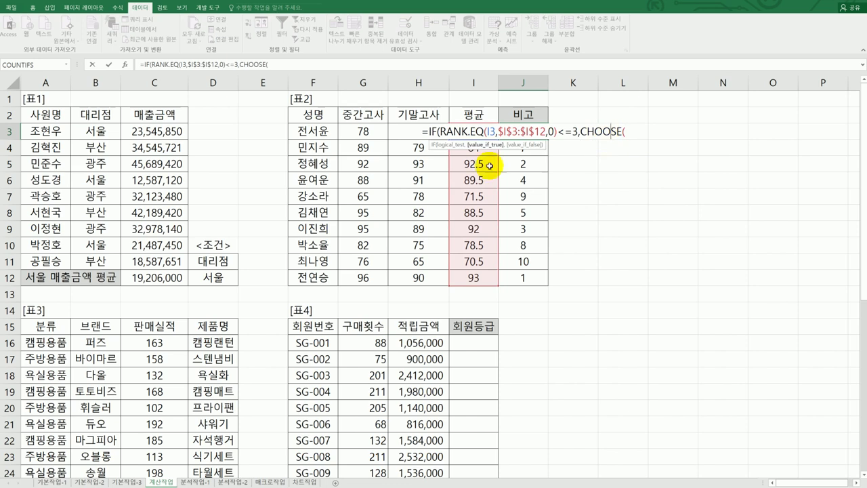
click(124, 64)
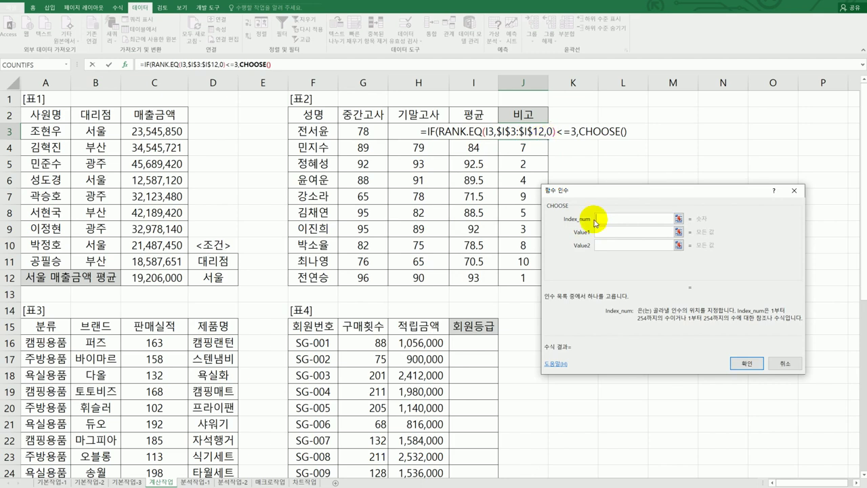
text(rabj)
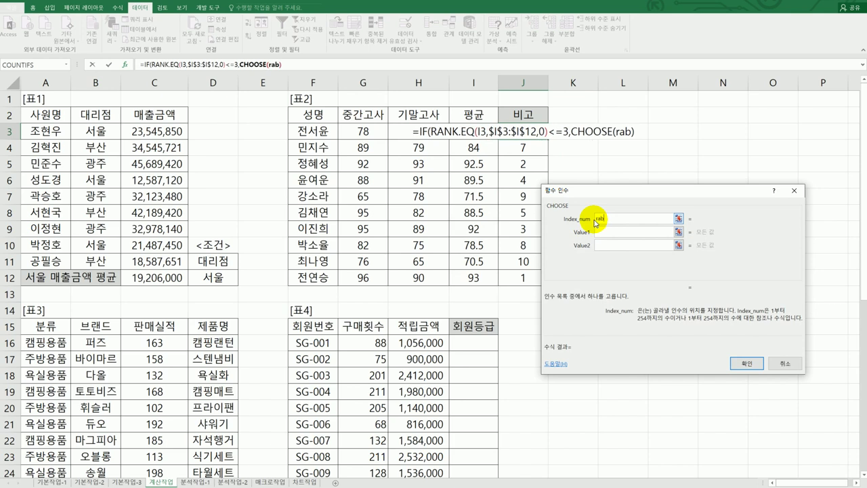
key(BackSpace)
key(BackSpace)
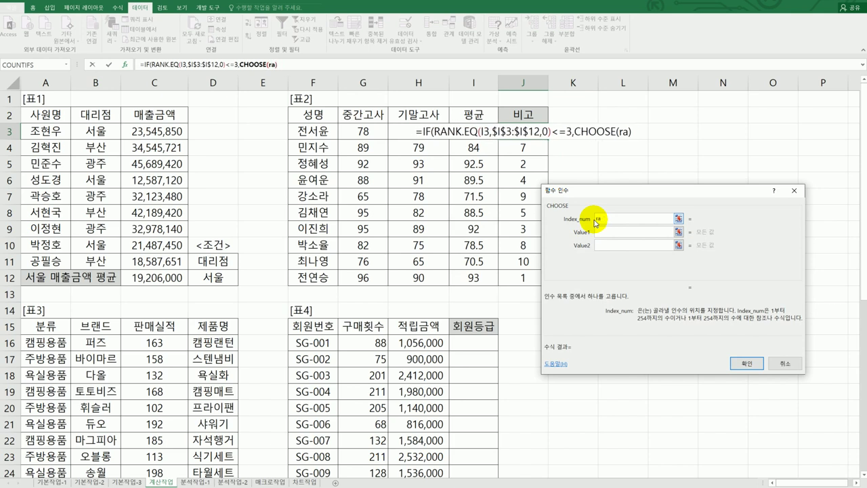
text(nk)
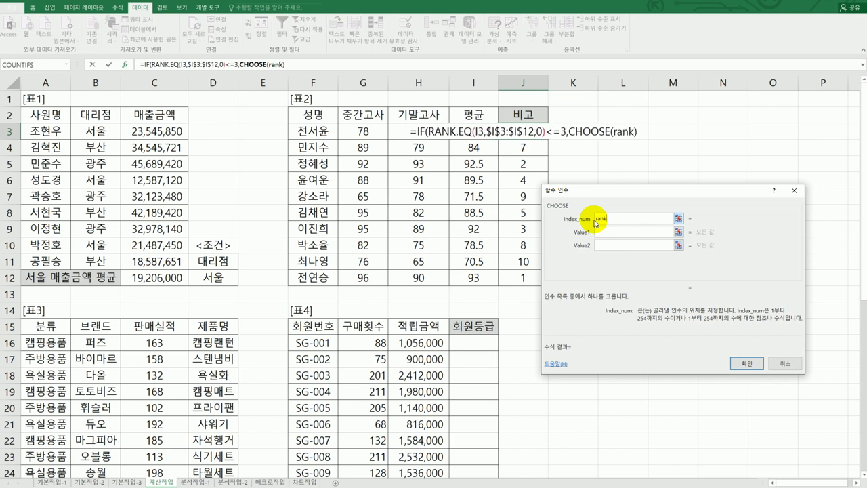
text(.eq)
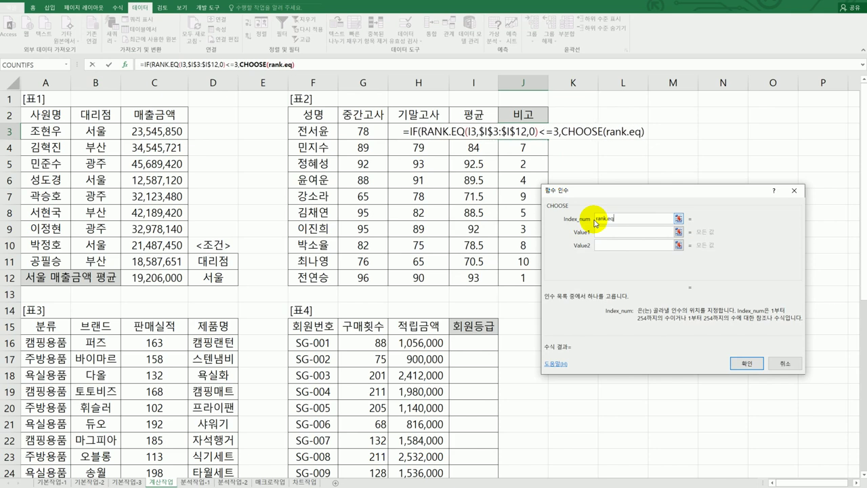
text(()
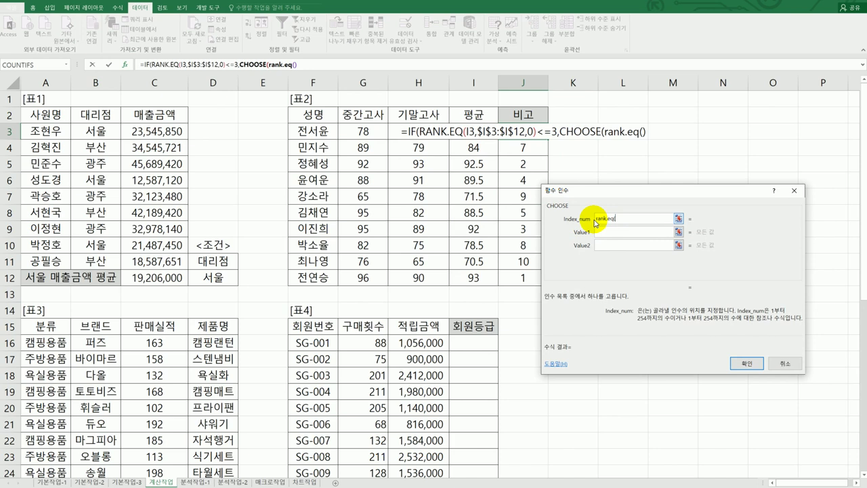
key(BackSpace)
key(BackSpace)
key(BackSpace)
key(BackSpace)
key(BackSpace)
key(BackSpace)
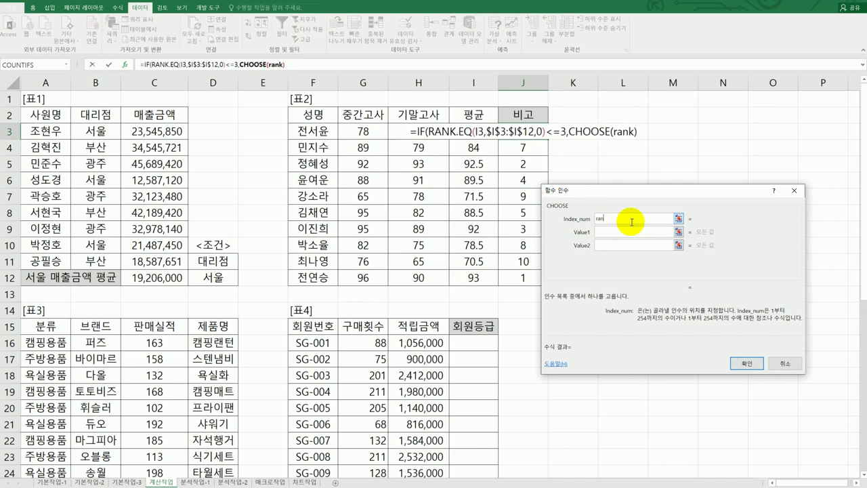
key(BackSpace)
key(BackSpace)
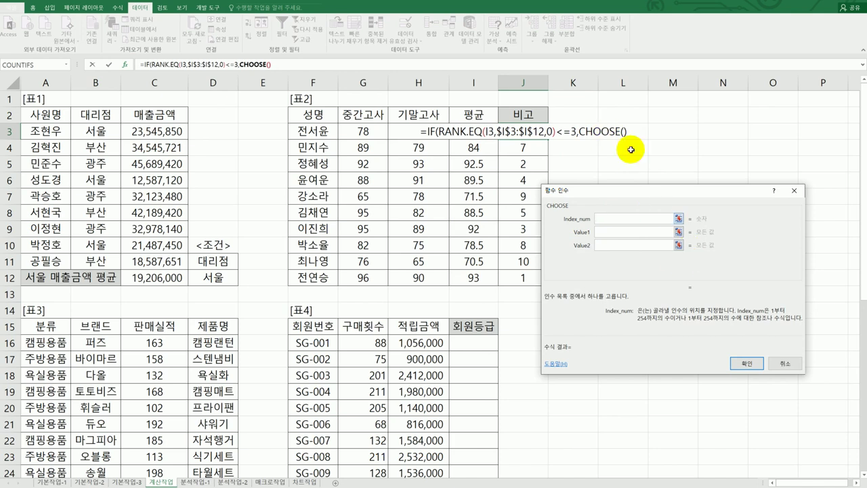
click(594, 132)
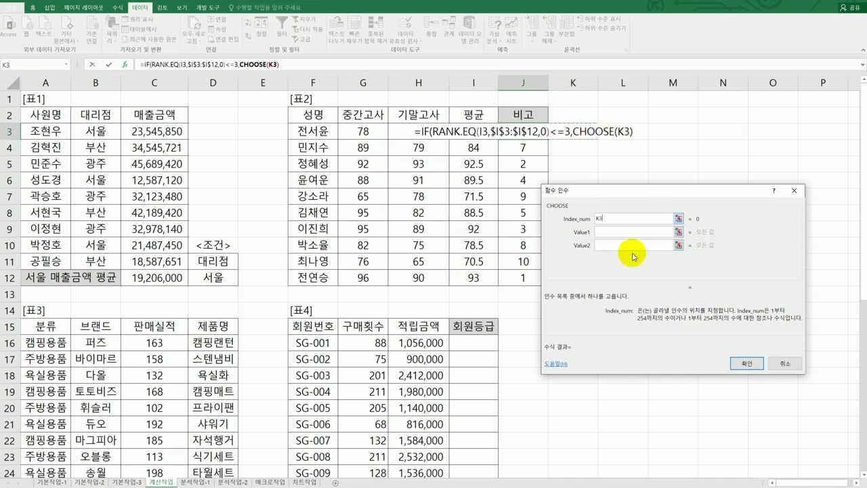
click(782, 364)
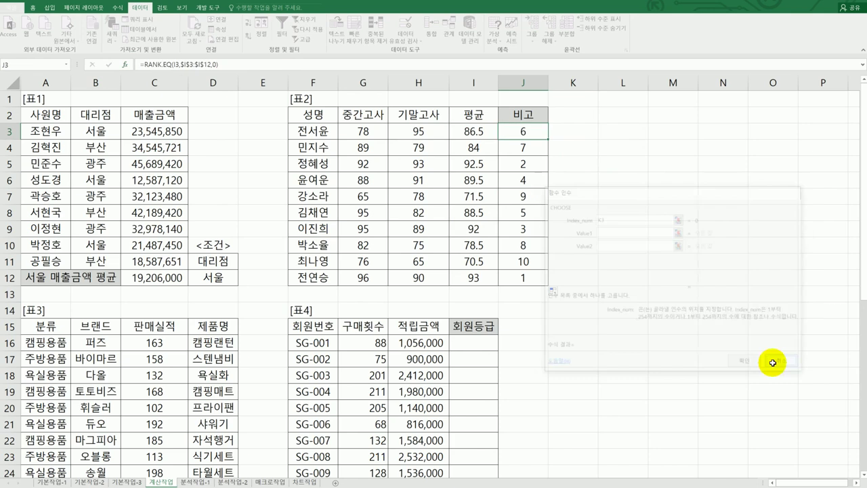
- Rebuild the IF function around RANK.EQ in J3, copying the RANK.EQ expression and adding the <=3 condition
double_click(520, 139)
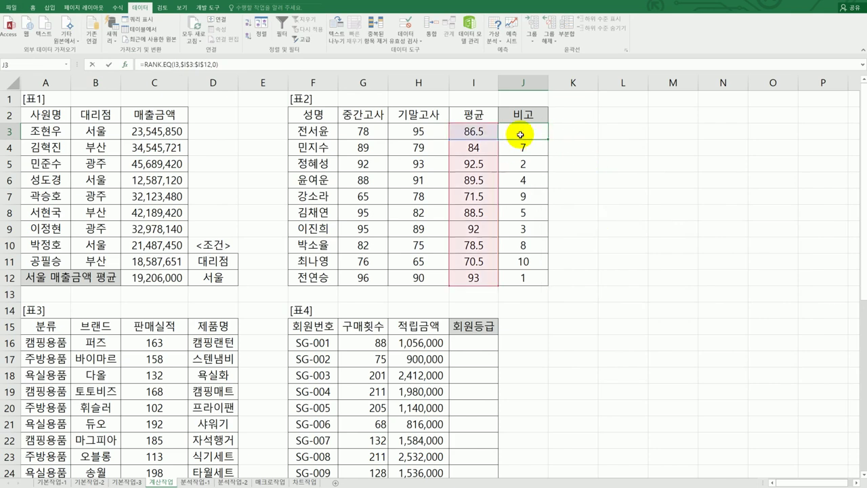
click(468, 130)
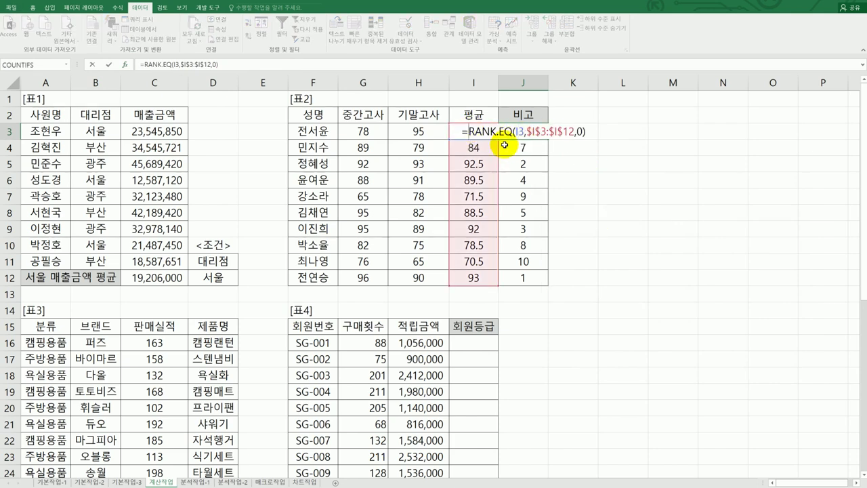
text(if)
double_click(506, 147)
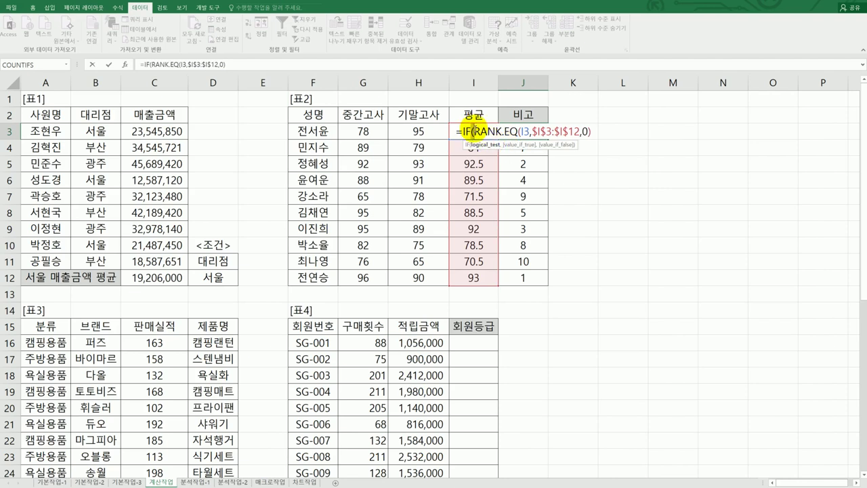
drag(473, 131, 592, 132)
key(ctrl+c)
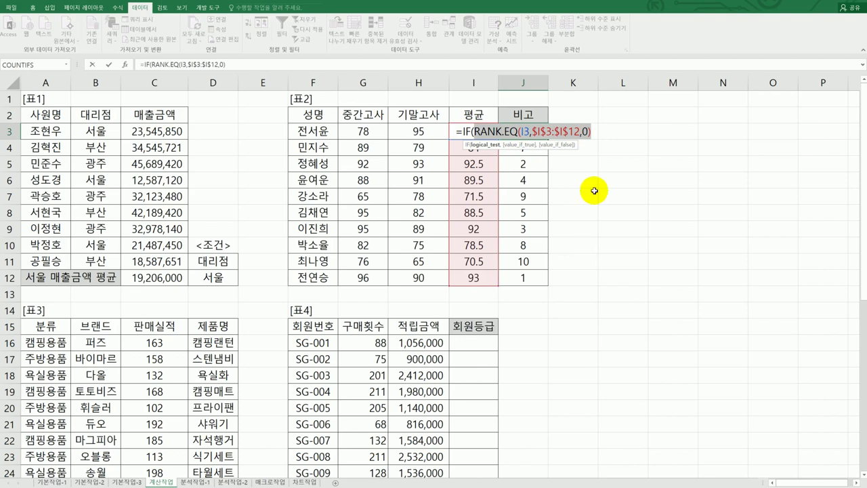
click(593, 131)
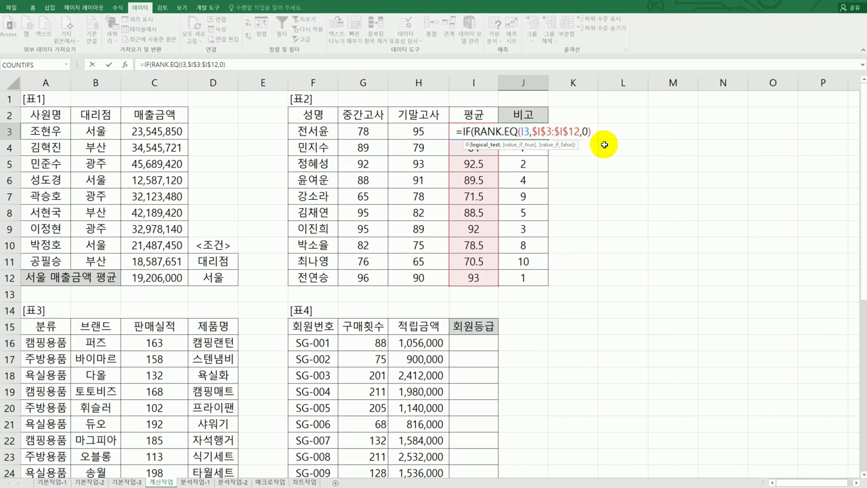
text(<=3)
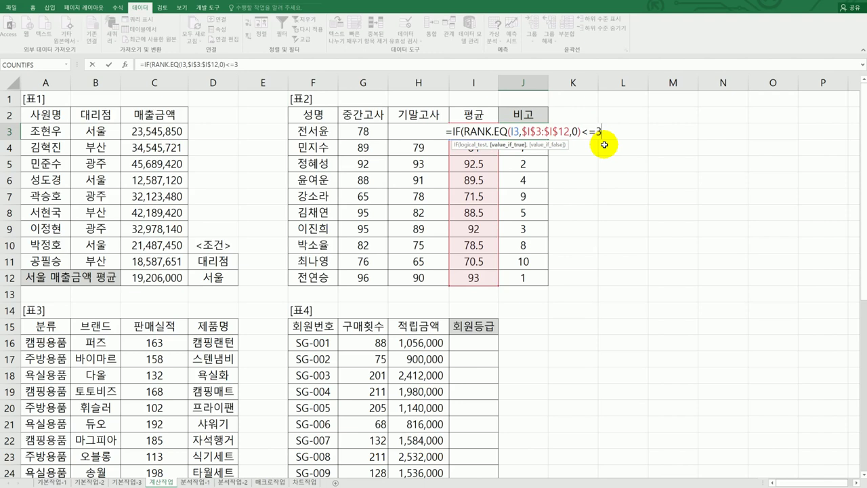
- Nest CHOOSE as the IF's true value in J3, using the copied RANK.EQ(I3,$I$3:$I$12,0) as its Index_num
text(,ch)
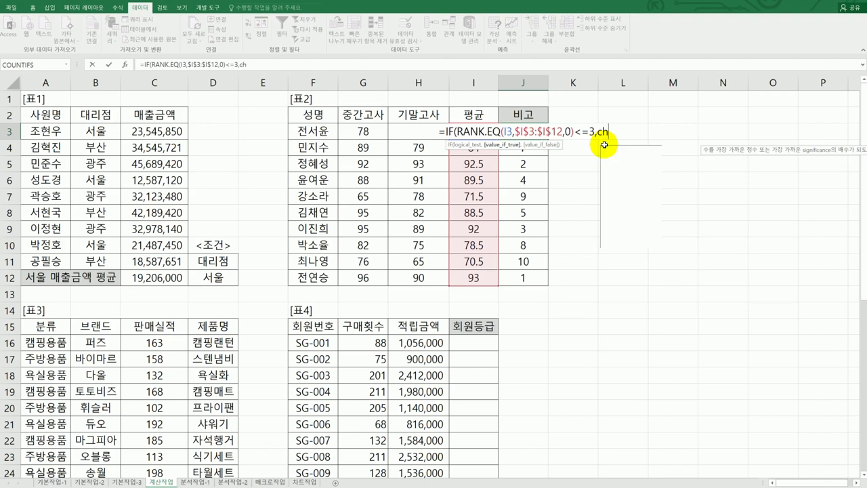
text(o)
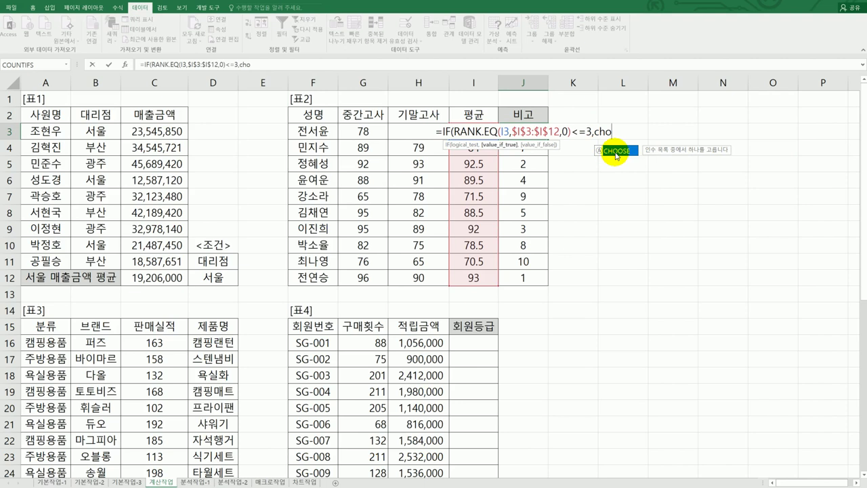
double_click(616, 151)
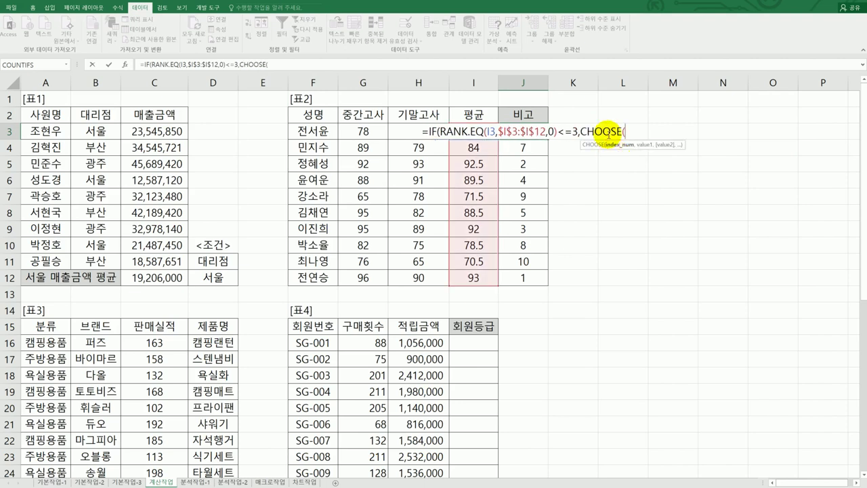
click(126, 68)
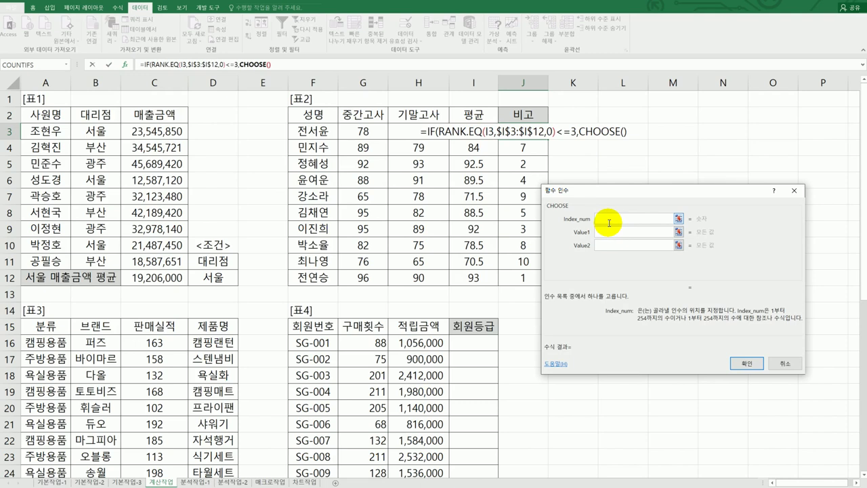
key(ctrl+v)
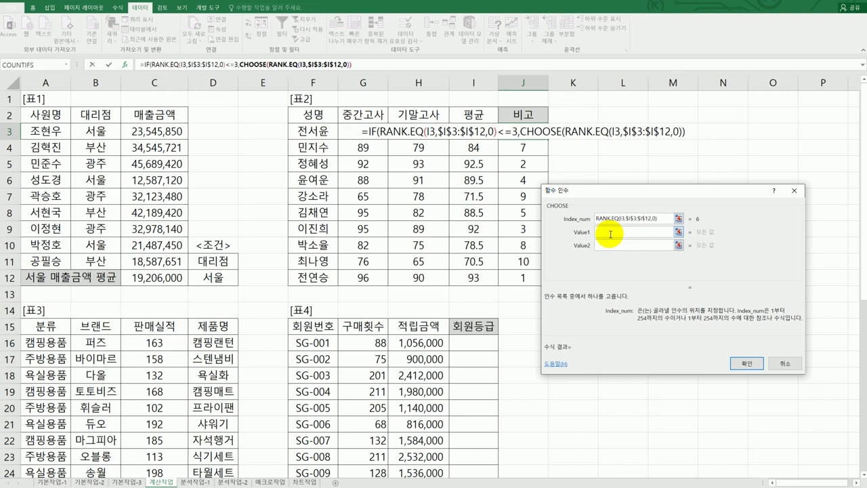
- Set the CHOOSE arguments Value1, Value2 and Value3 to 1등, 2등 and 3등
click(611, 234)
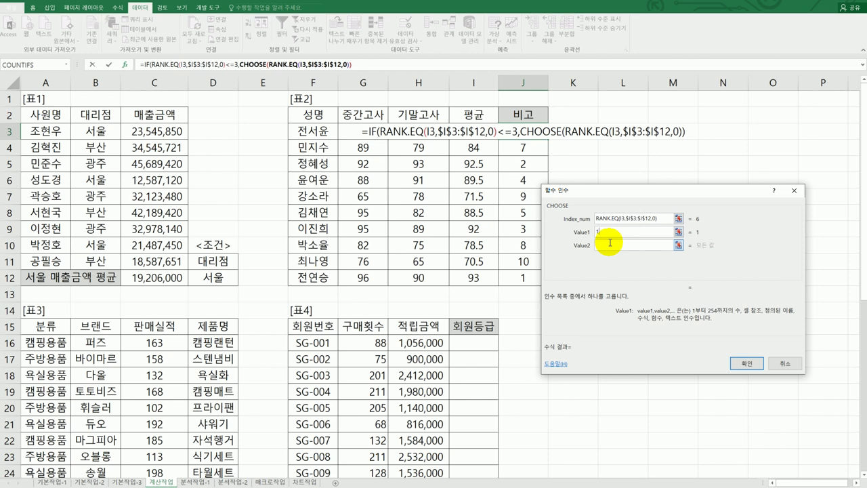
text(1emd)
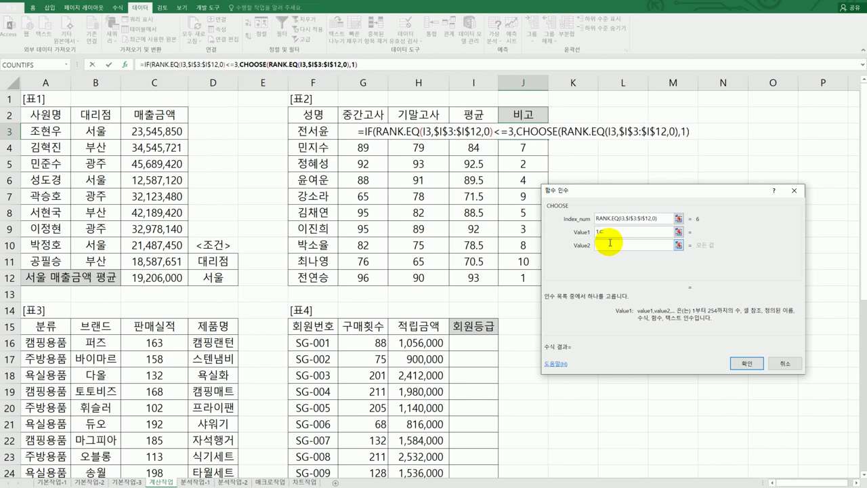
key(Tab)
text(2cmd)
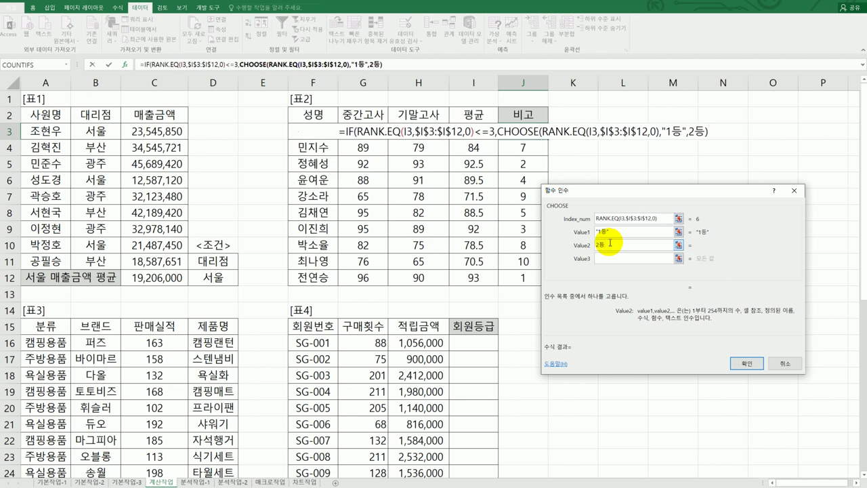
key(Tab)
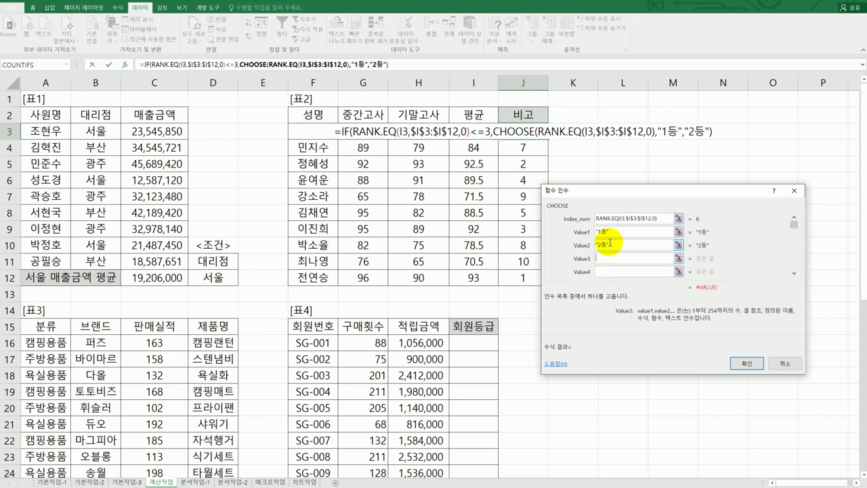
text(3emd)
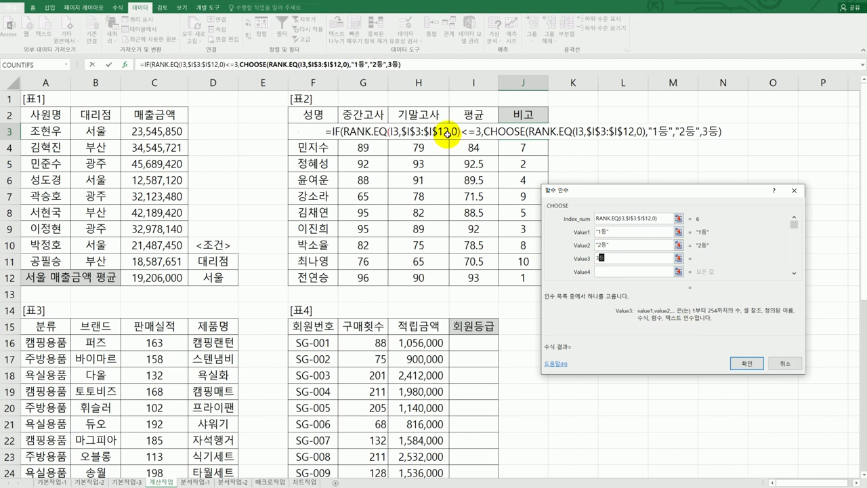
text(+)
click(317, 131)
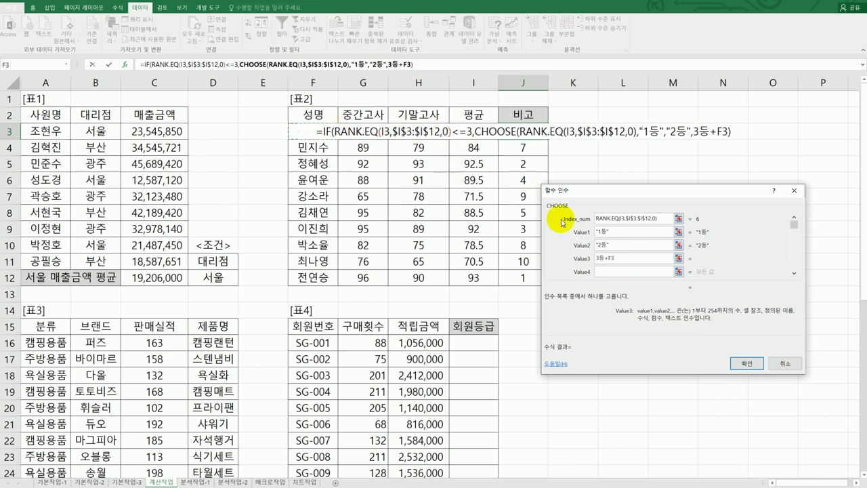
drag(621, 258, 604, 258)
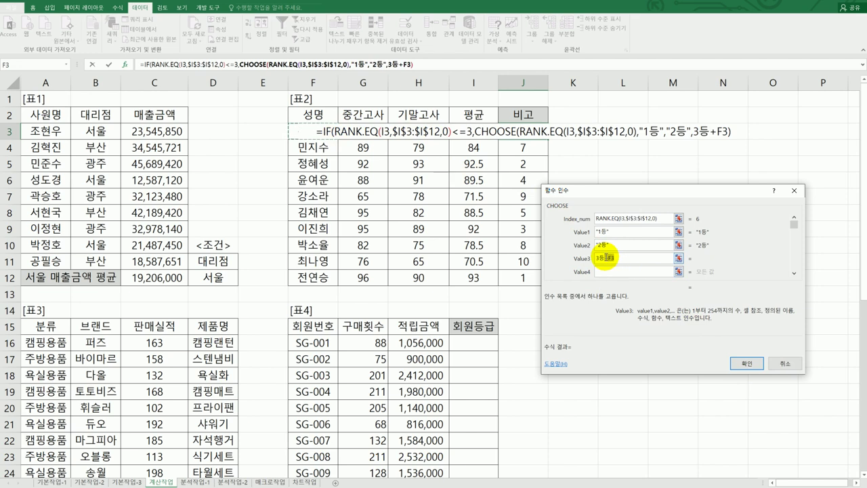
key(BackSpace)
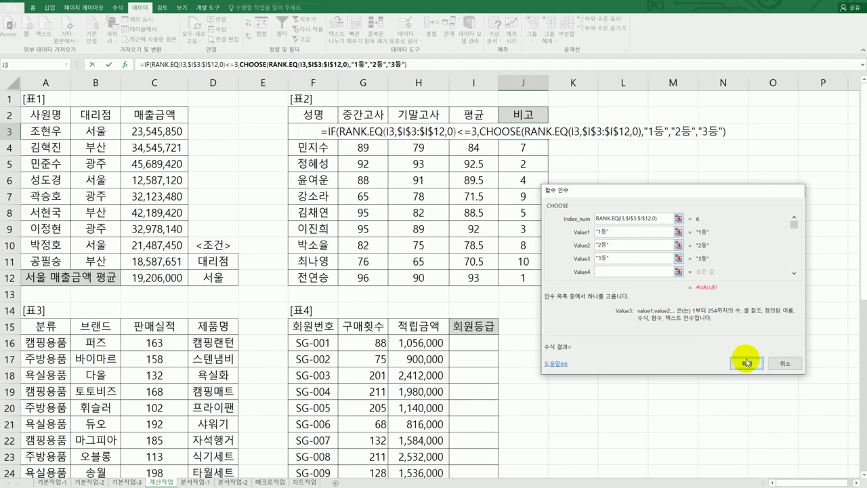
- Set the IF's Value_if_false to "" in J3 and fill the formula down through J12
click(746, 362)
click(417, 302)
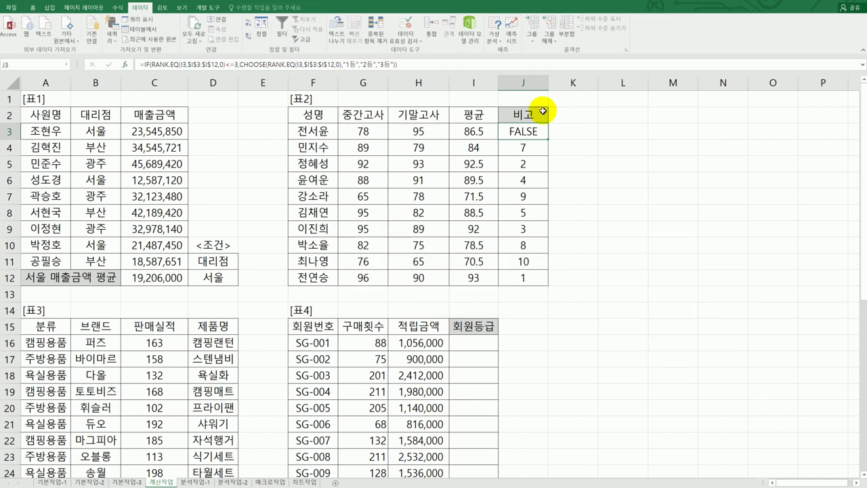
double_click(521, 135)
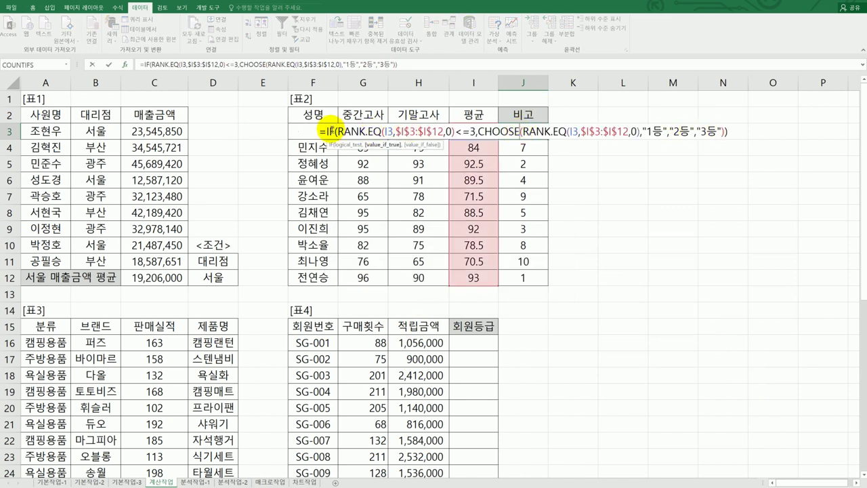
click(327, 130)
click(125, 66)
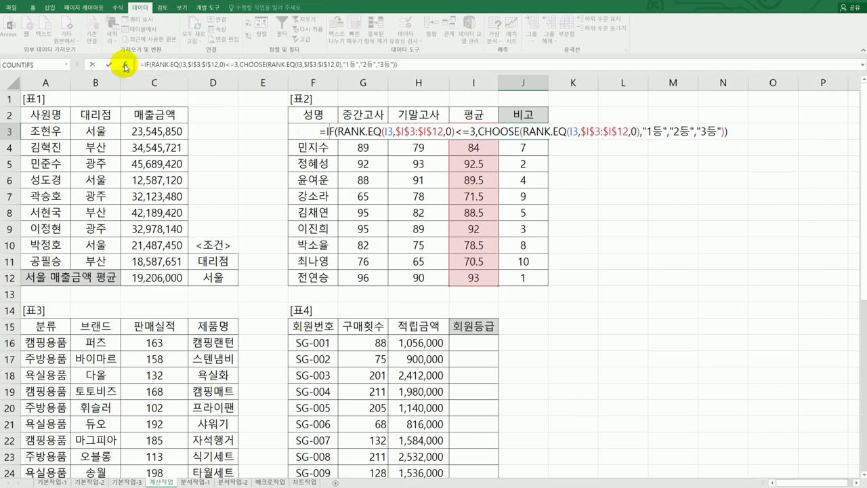
click(635, 262)
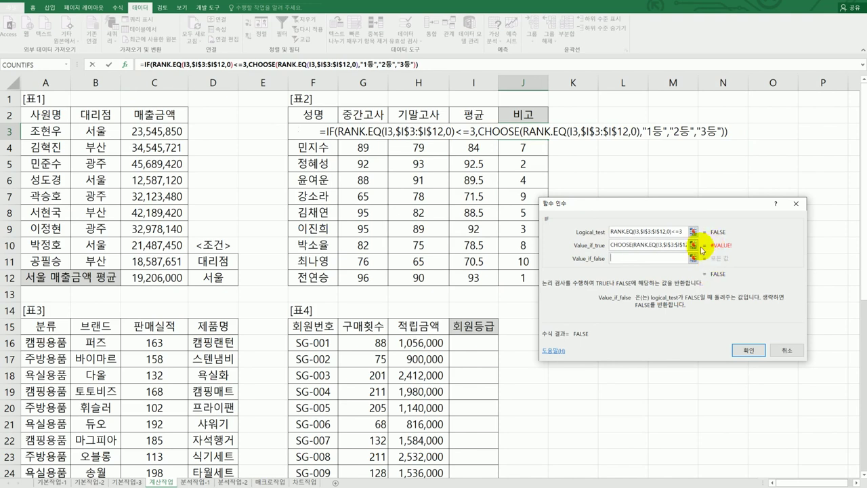
click(677, 260)
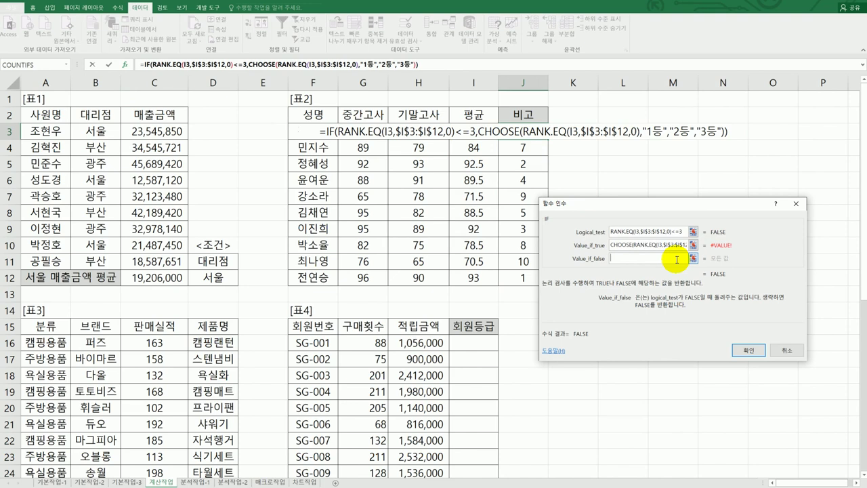
text("")
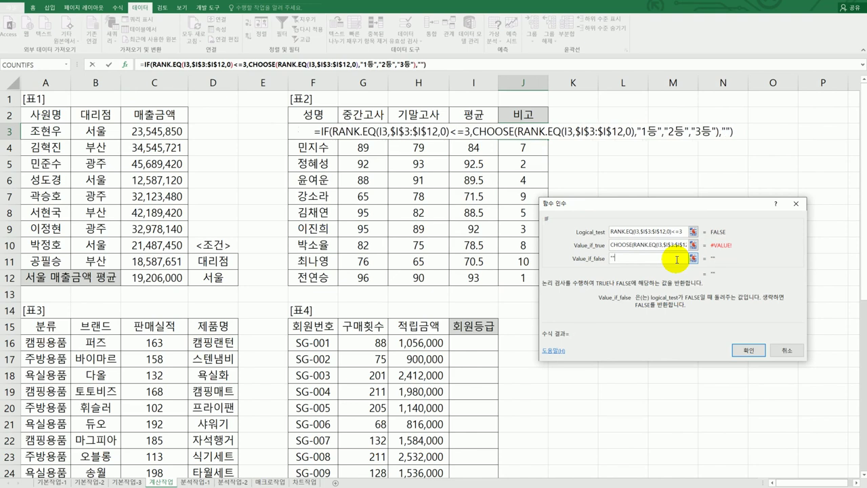
click(741, 352)
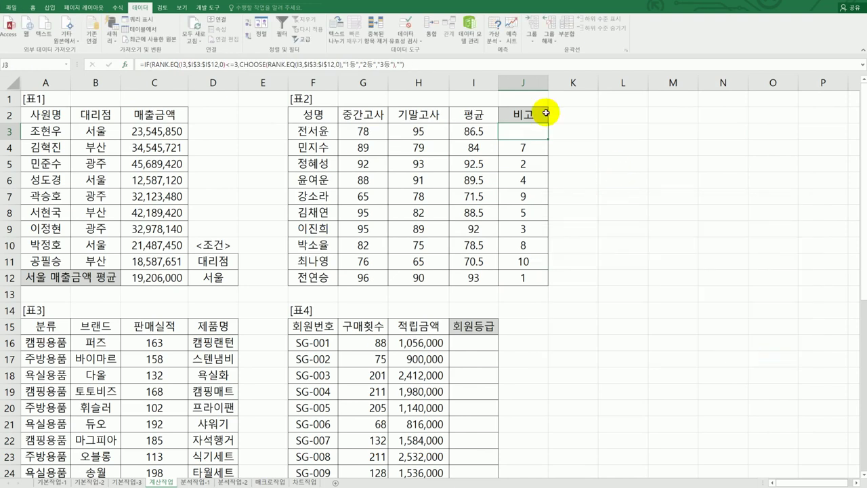
drag(549, 140, 540, 285)
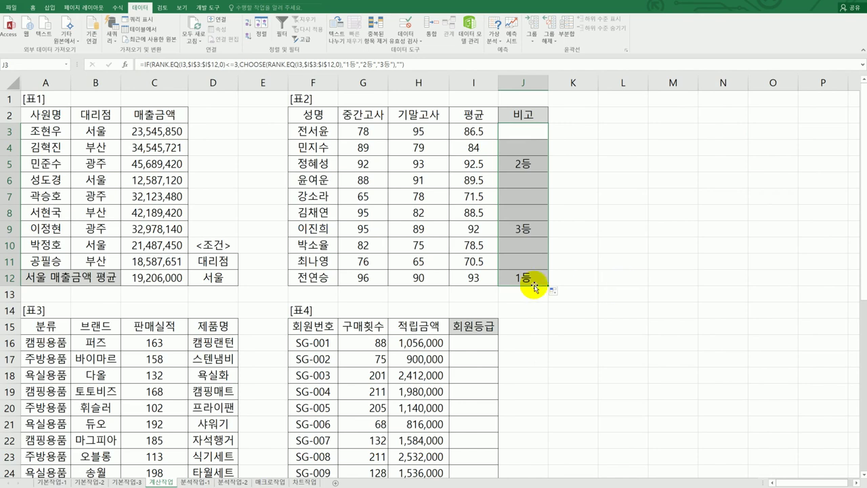
click(528, 229)
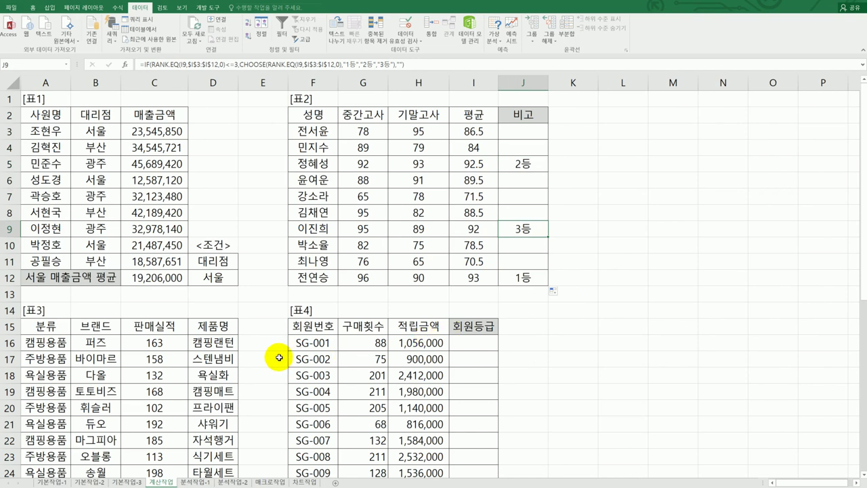
- Start a DMAX formula in D25 of 표3, beside 판매실적이 가장 많은 제품, and open its function arguments
scroll(279, 357, down, 4)
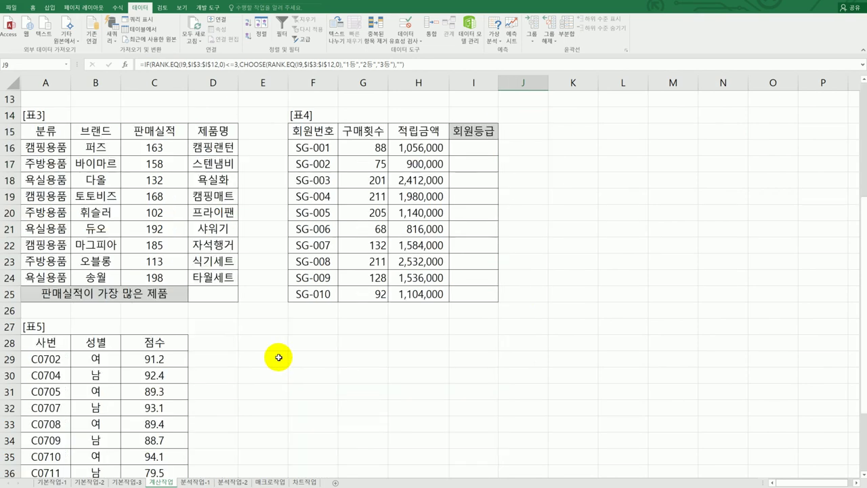
click(226, 310)
click(225, 298)
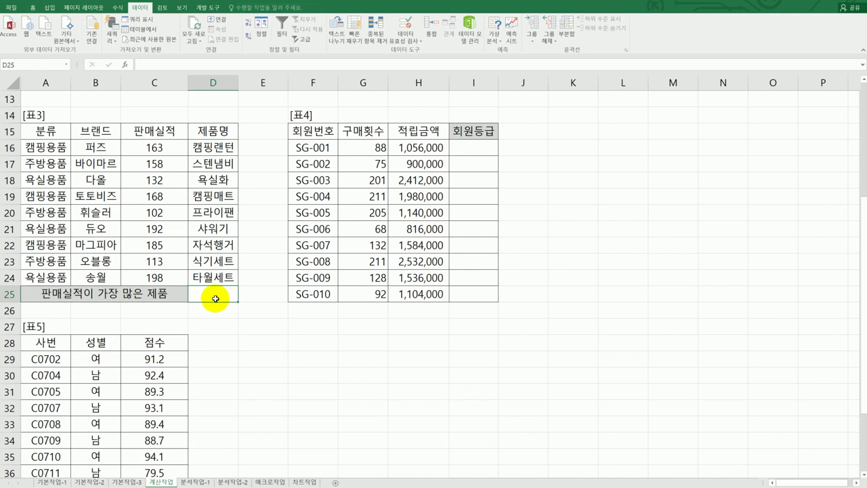
drag(155, 142, 159, 274)
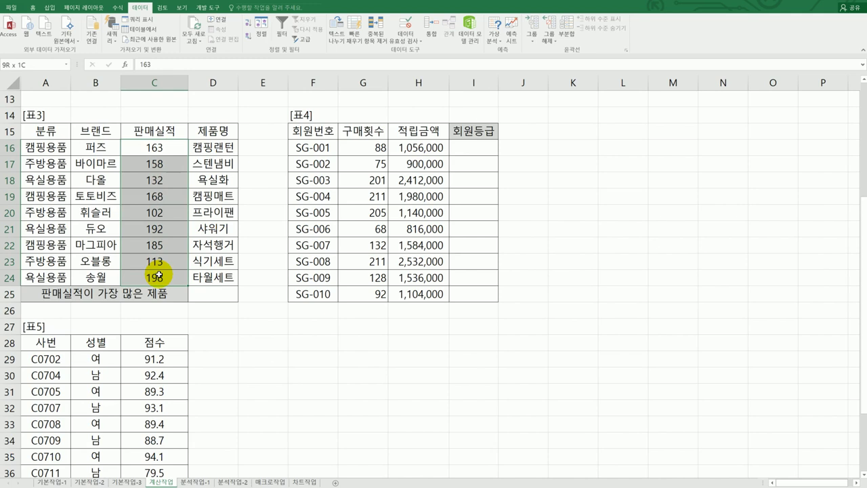
drag(159, 274, 159, 274)
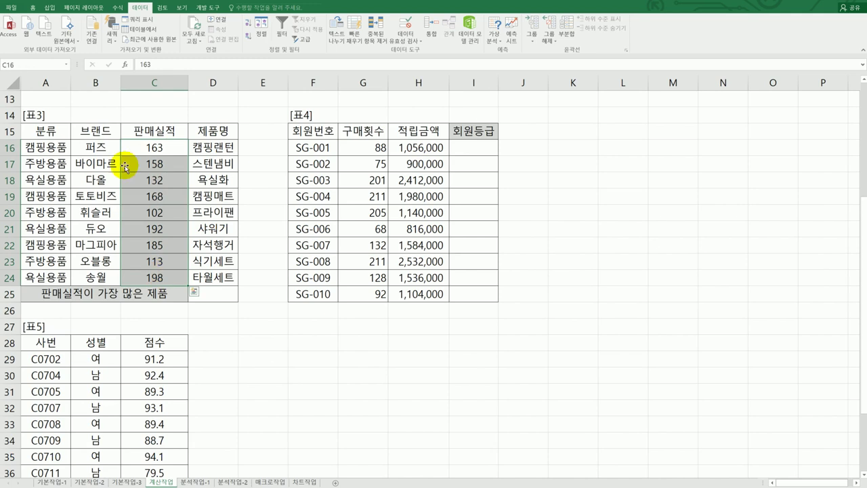
click(47, 150)
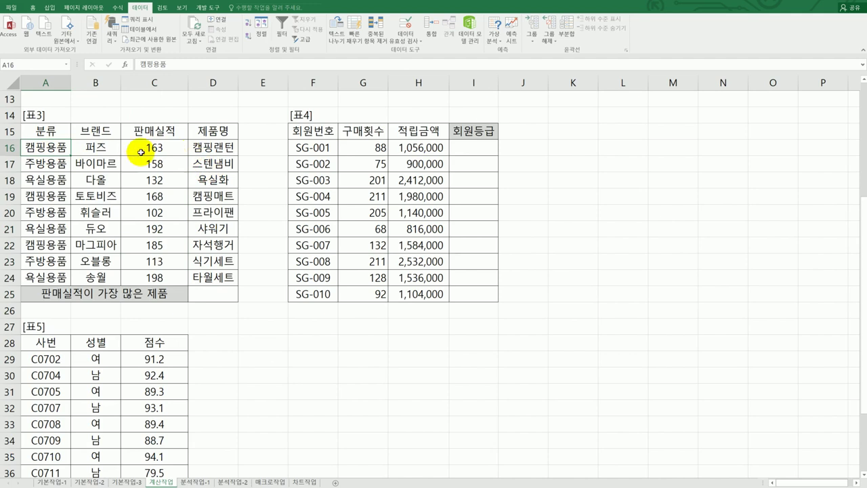
click(224, 298)
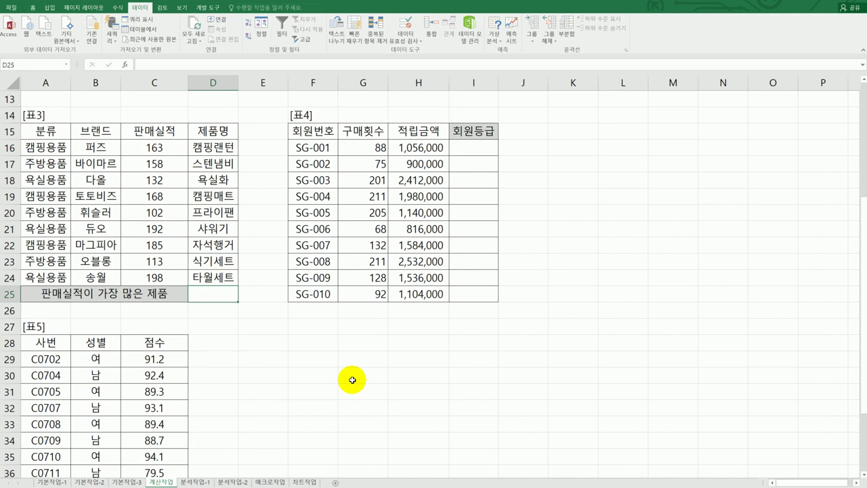
text(=)
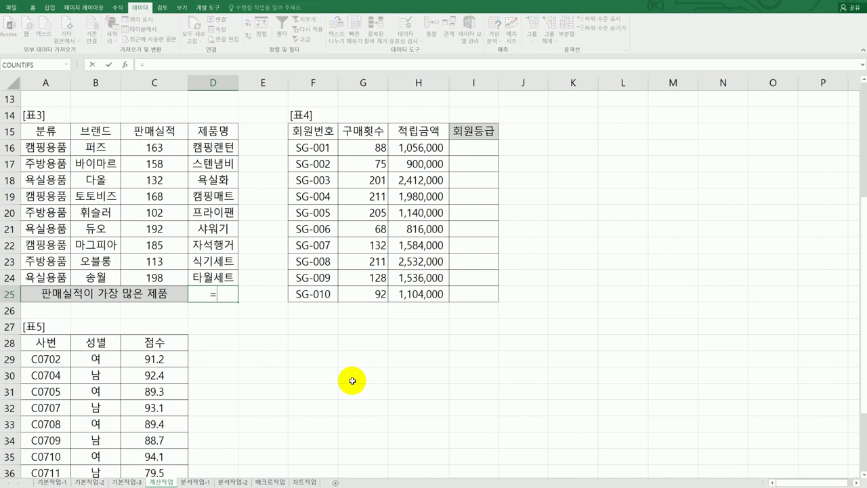
text(dm)
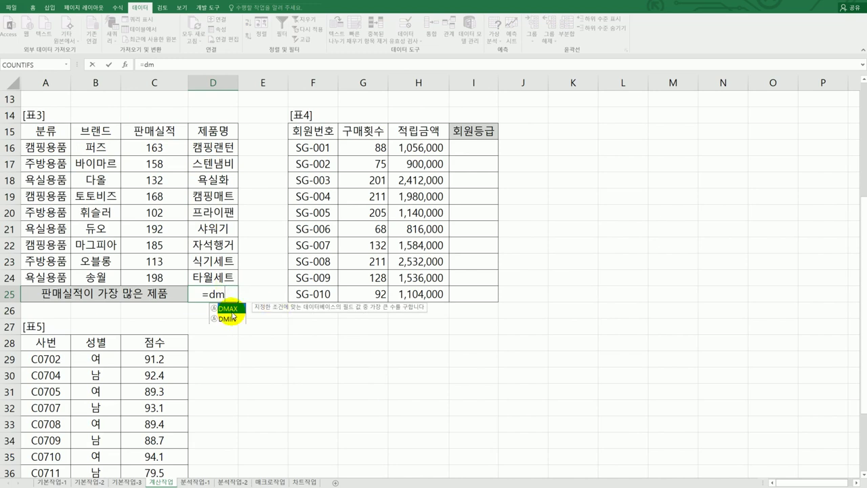
double_click(232, 309)
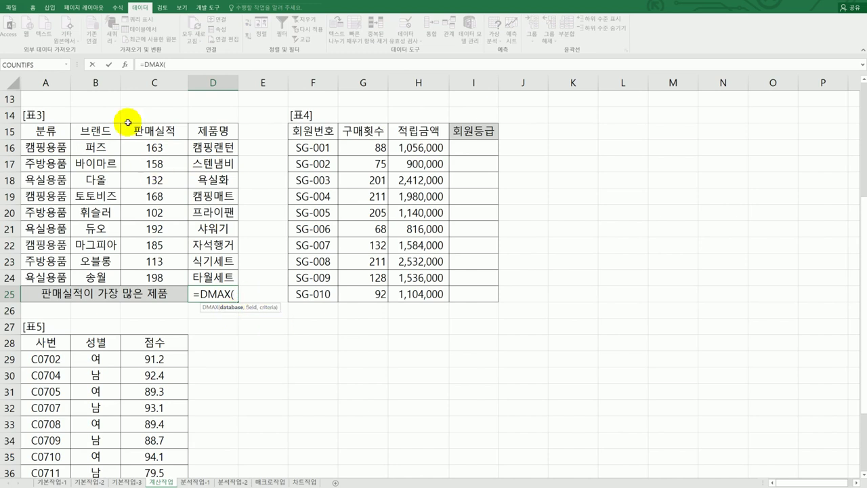
click(124, 64)
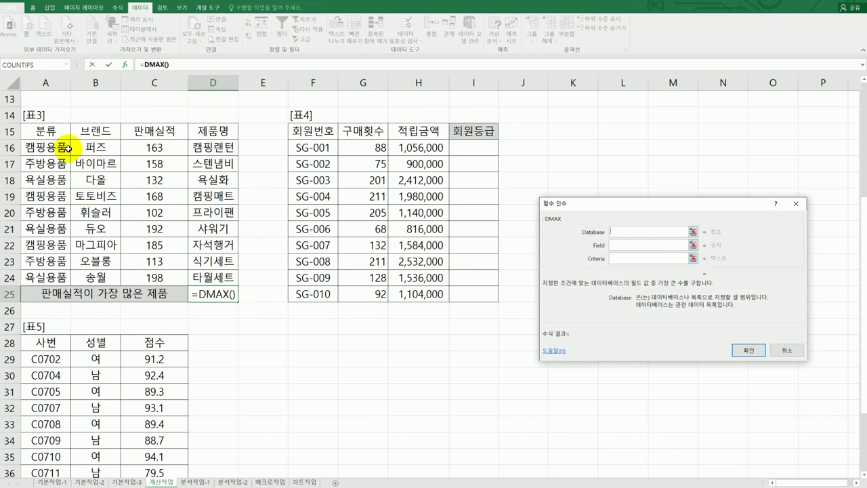
- Set the DMAX arguments to Database A15:D24, Field C15 and Criteria A15:A16, and apply the formula
drag(51, 131, 213, 278)
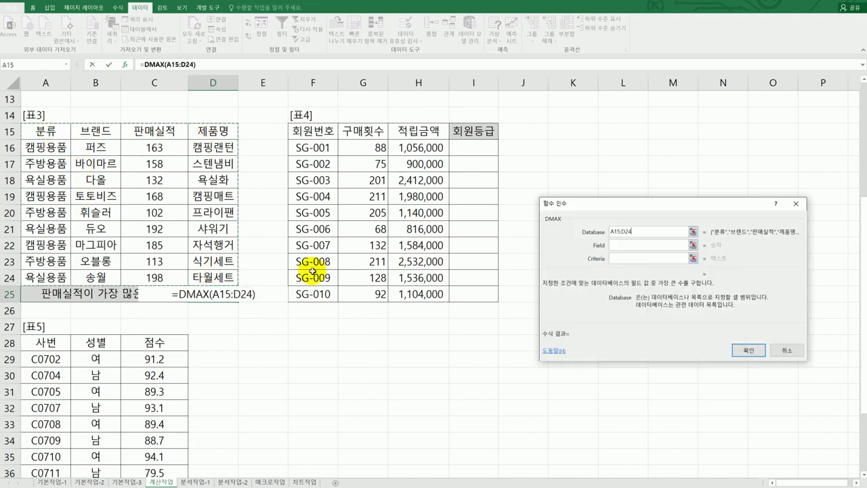
click(634, 250)
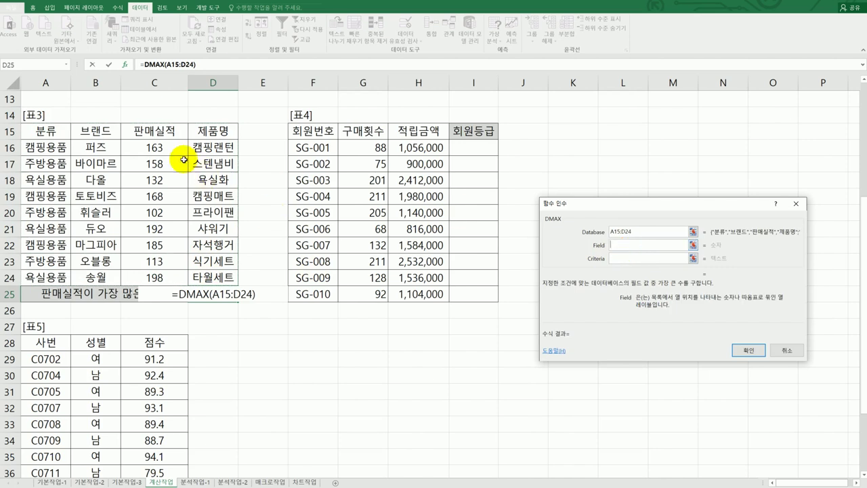
click(155, 133)
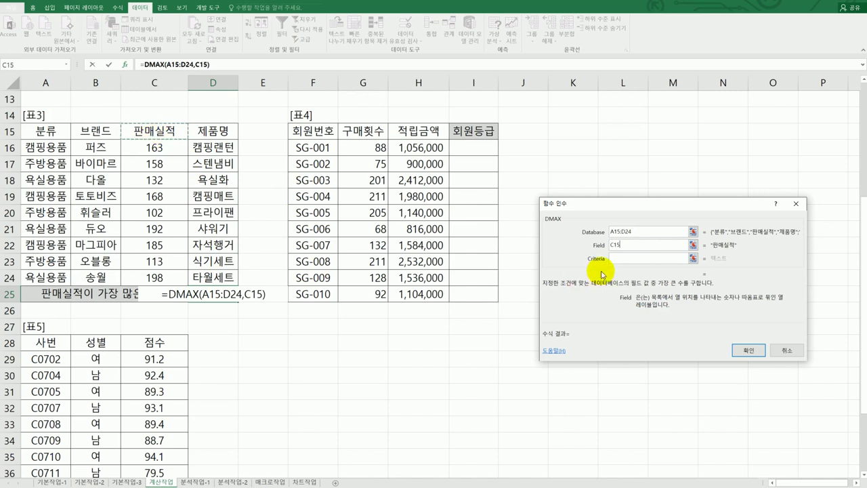
click(627, 258)
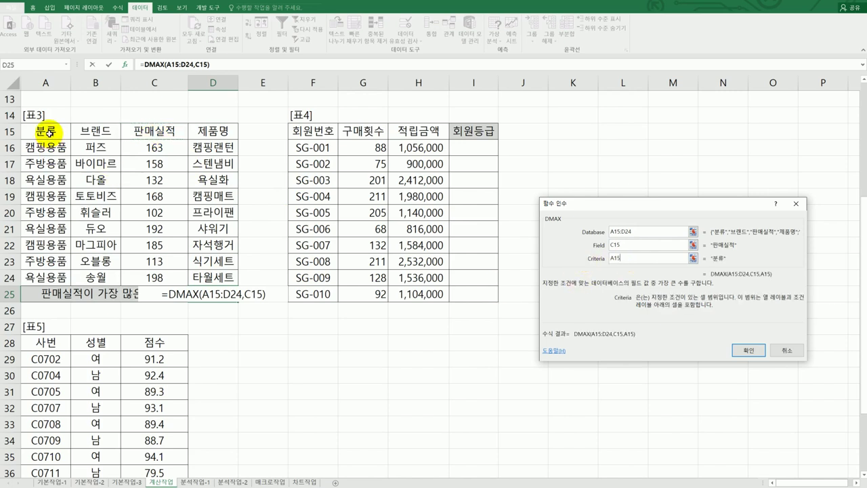
drag(42, 130, 49, 153)
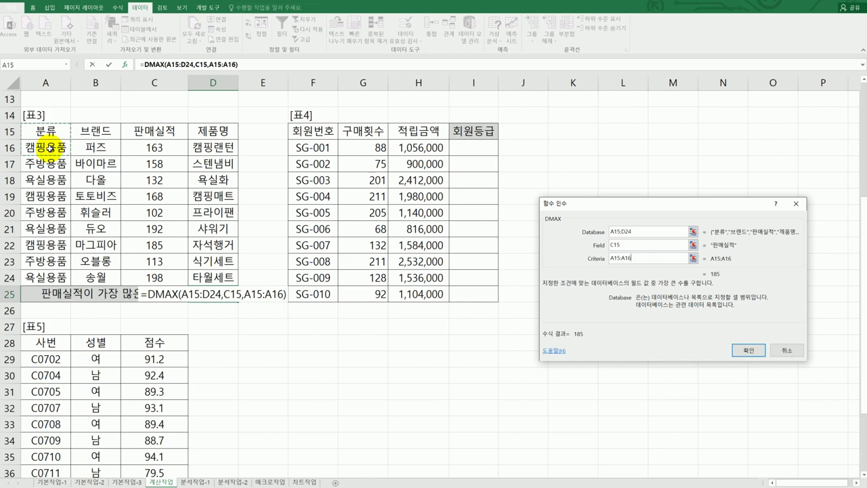
click(745, 350)
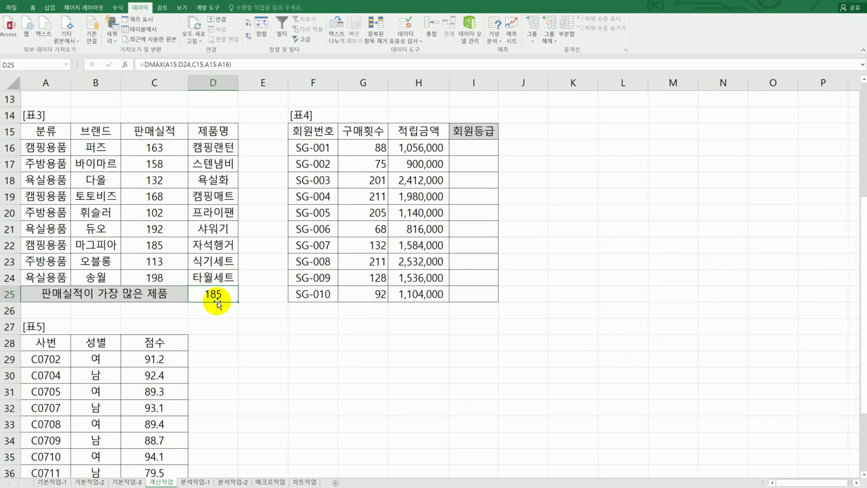
- Wrap the DMAX formula in D25 in a VLOOKUP function as its Lookup_value and open the VLOOKUP arguments
click(159, 243)
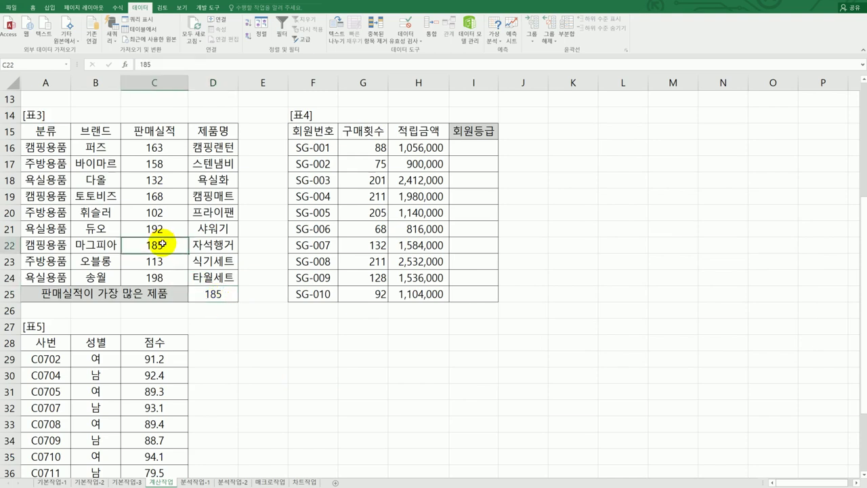
click(226, 247)
click(231, 295)
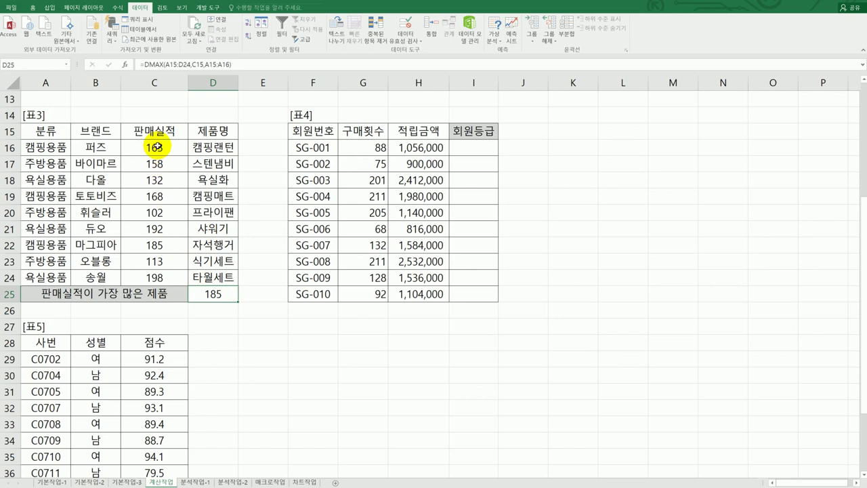
drag(155, 144, 211, 272)
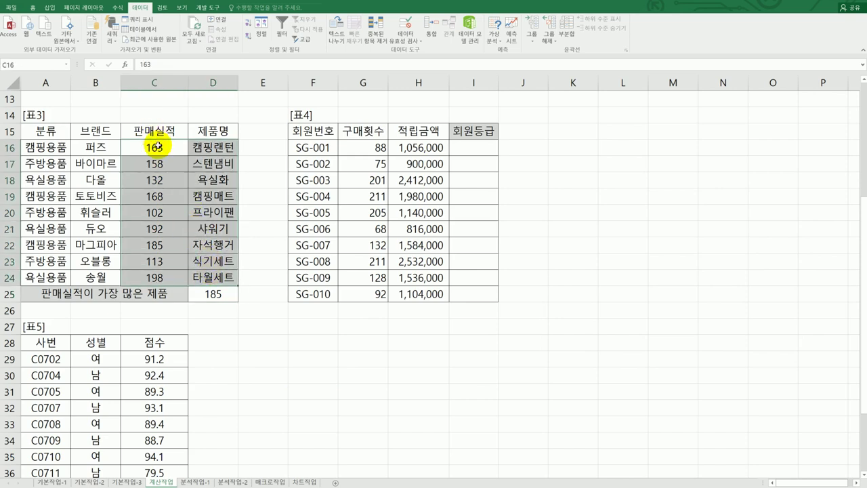
drag(155, 146, 157, 272)
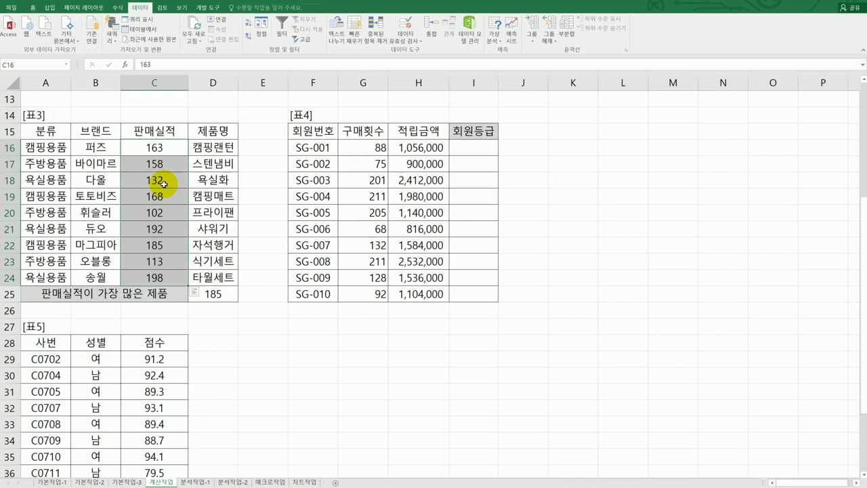
drag(175, 146, 210, 277)
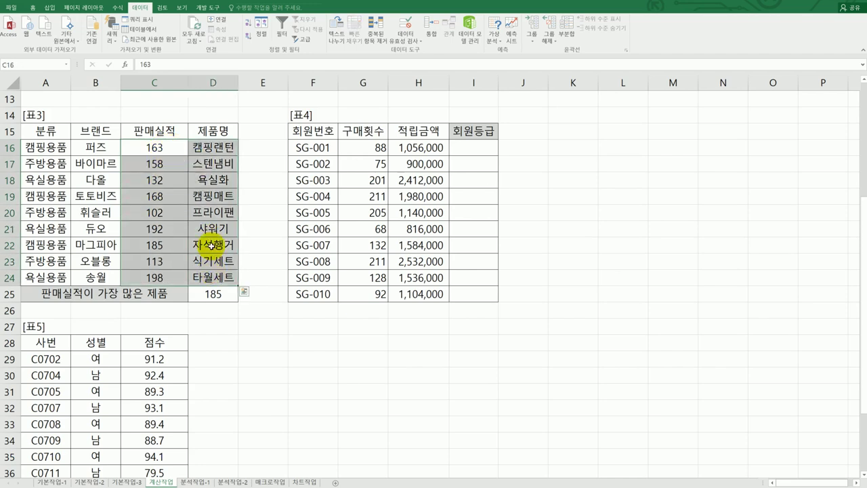
click(214, 295)
double_click(214, 295)
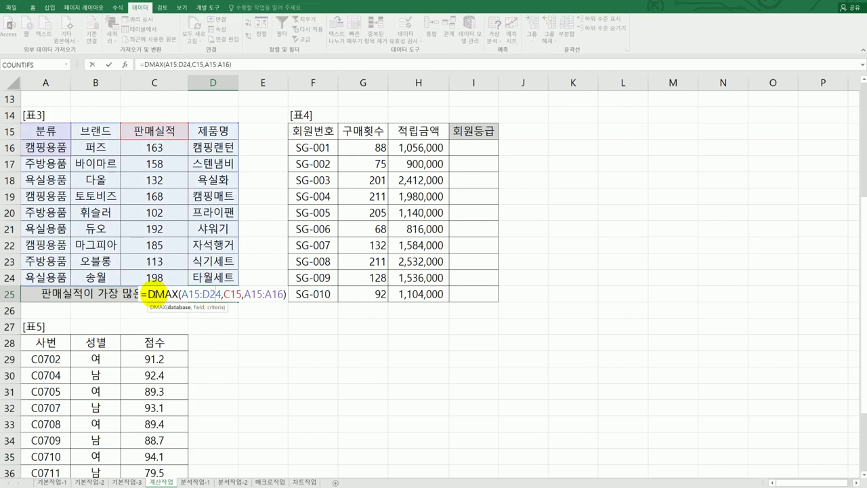
text(vl)
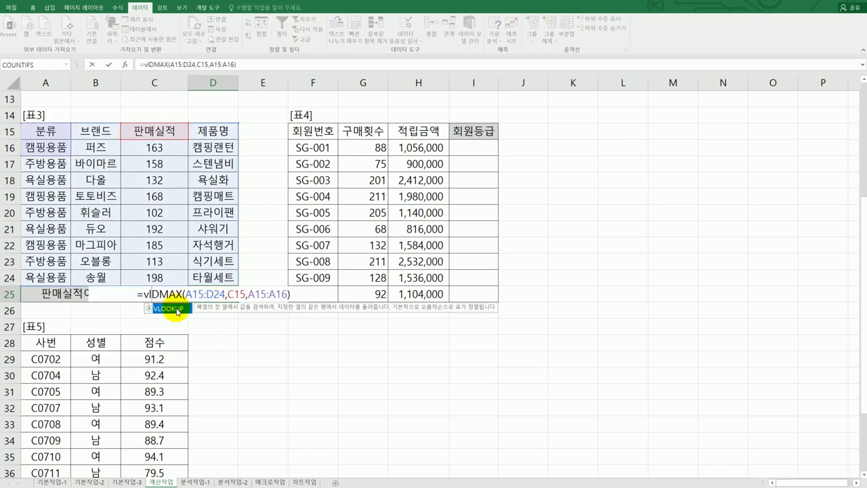
double_click(177, 311)
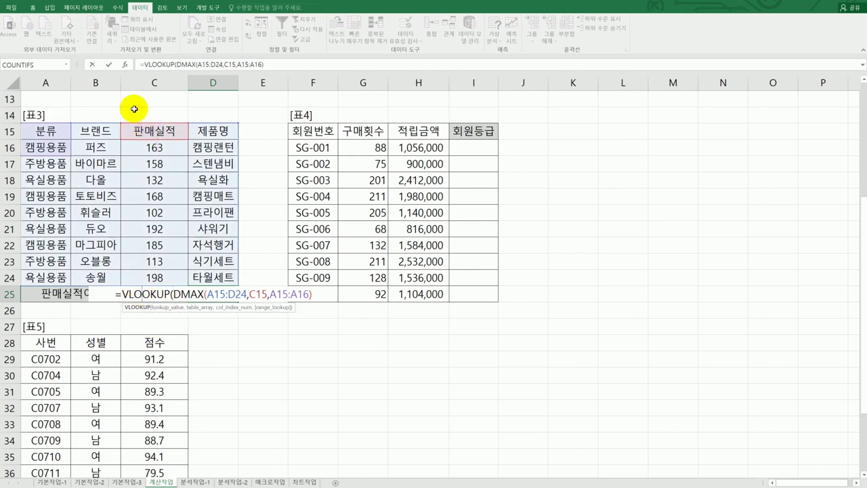
click(125, 68)
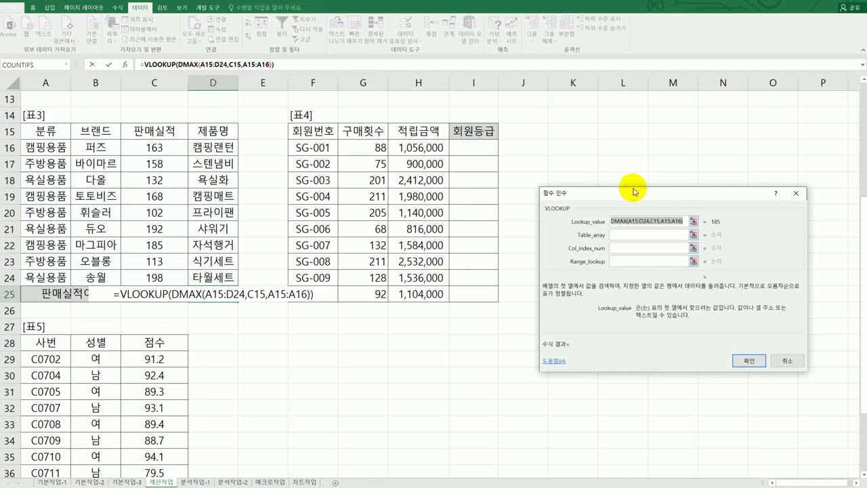
- Complete the VLOOKUP in D25 with table array C16:D24, column index 2 and range lookup 0
drag(637, 197, 560, 186)
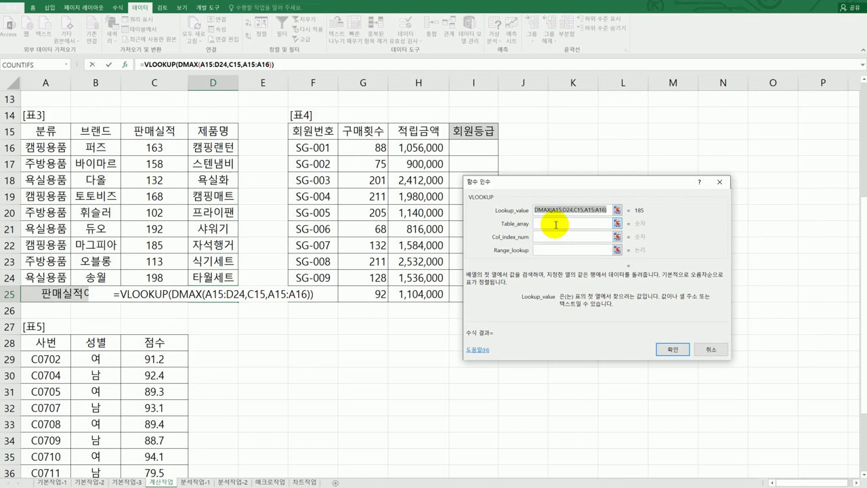
click(556, 225)
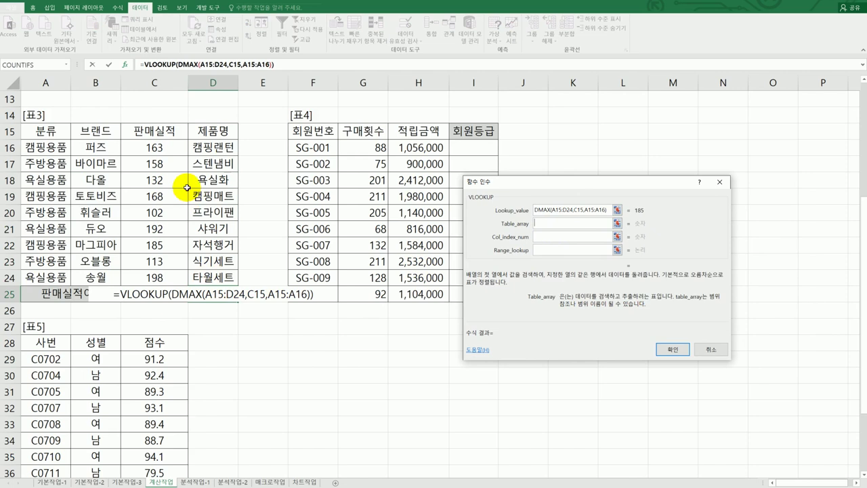
drag(166, 146, 204, 280)
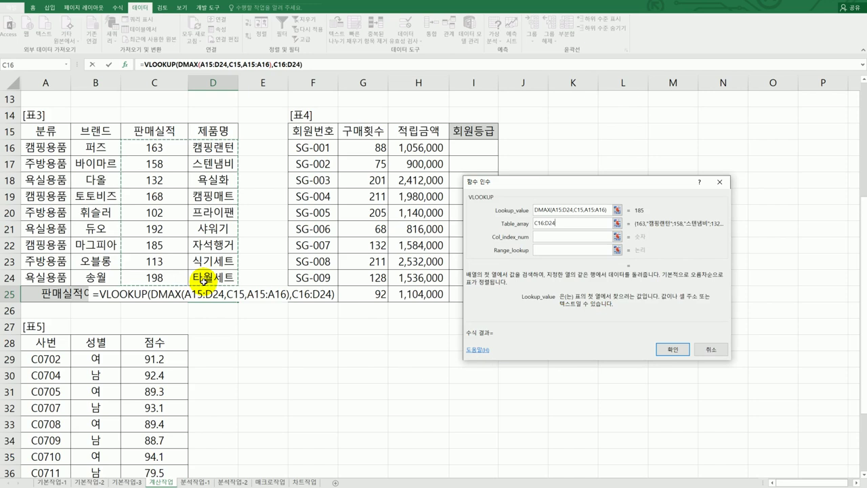
click(542, 237)
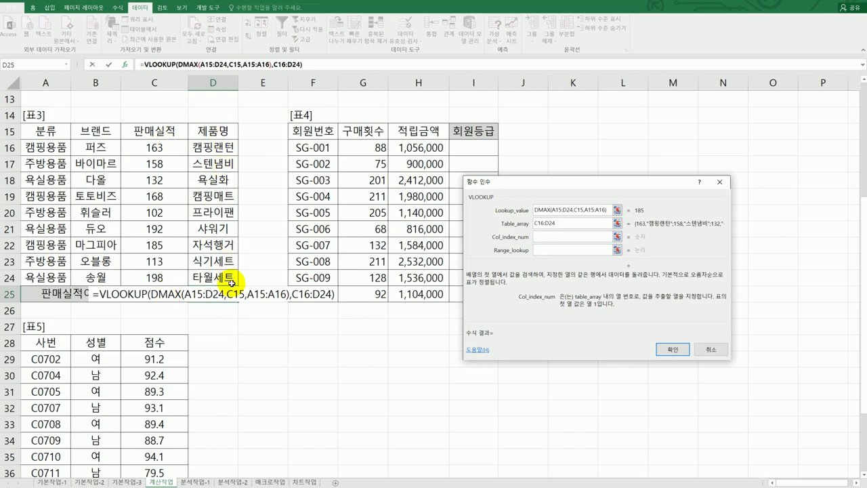
text(2)
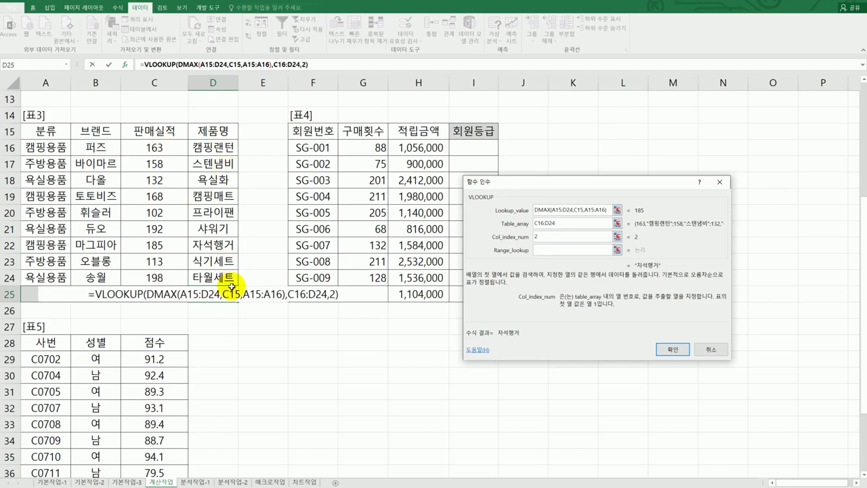
click(550, 250)
text(0)
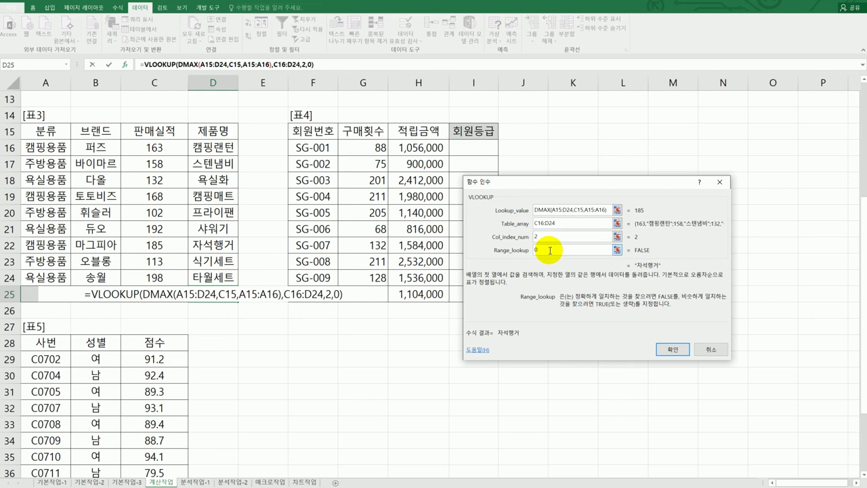
click(672, 351)
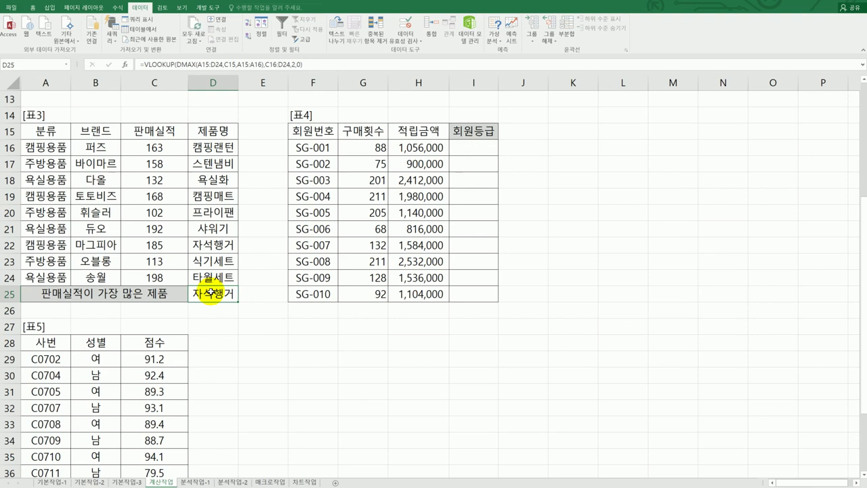
- Enter the formula =H16>AVERAGE($H$16:$H$25) in I16 to compare the 적립금액 with its average
click(478, 145)
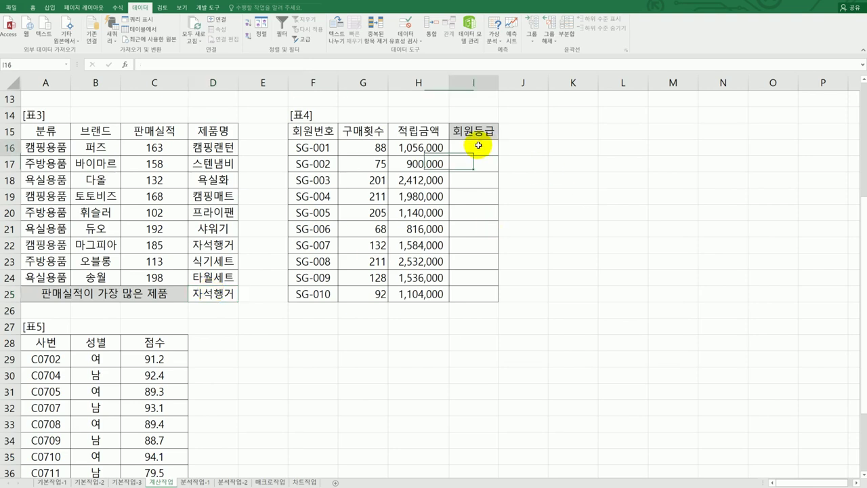
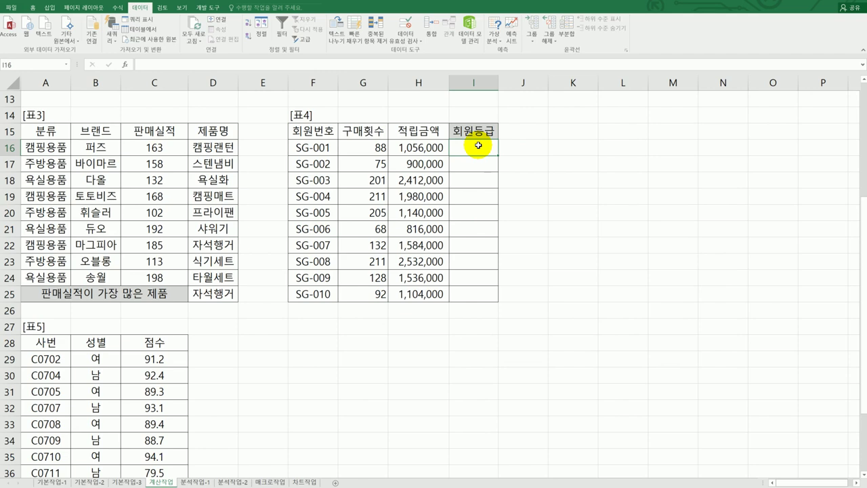
text(=)
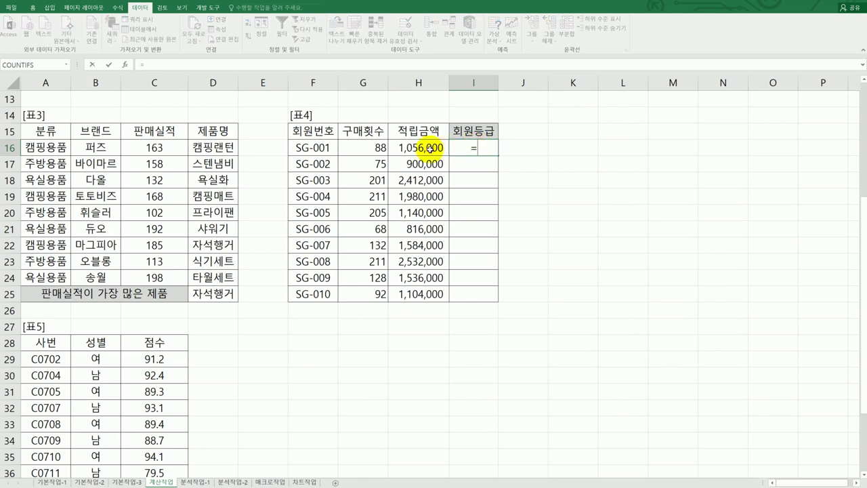
click(430, 148)
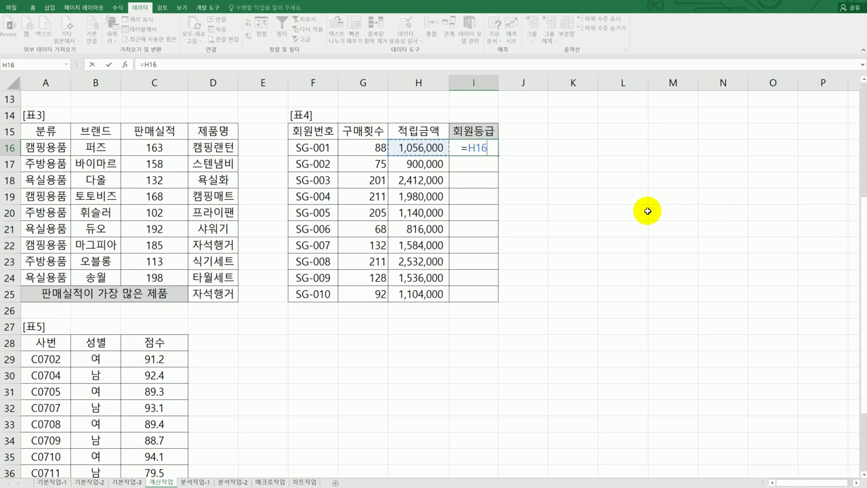
text(>av)
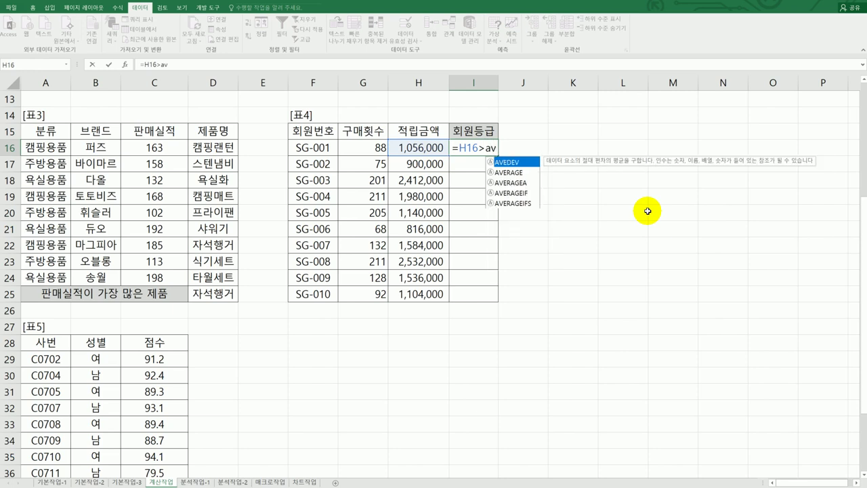
key(Tab)
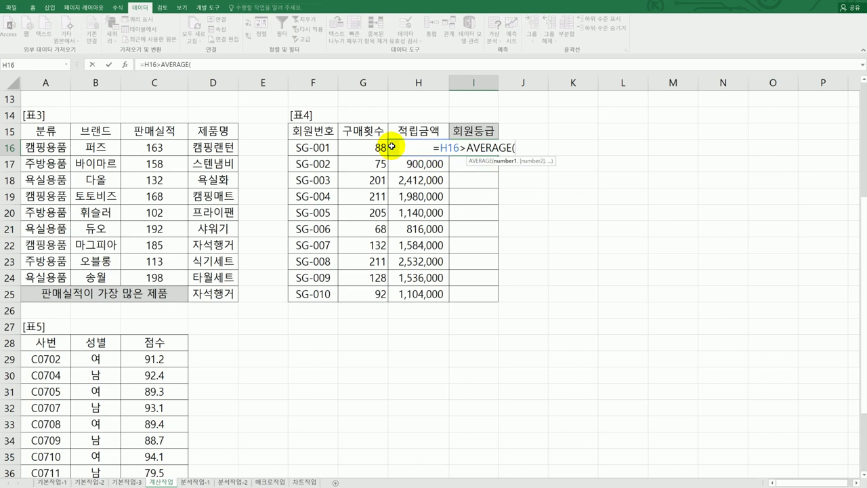
drag(392, 146, 414, 293)
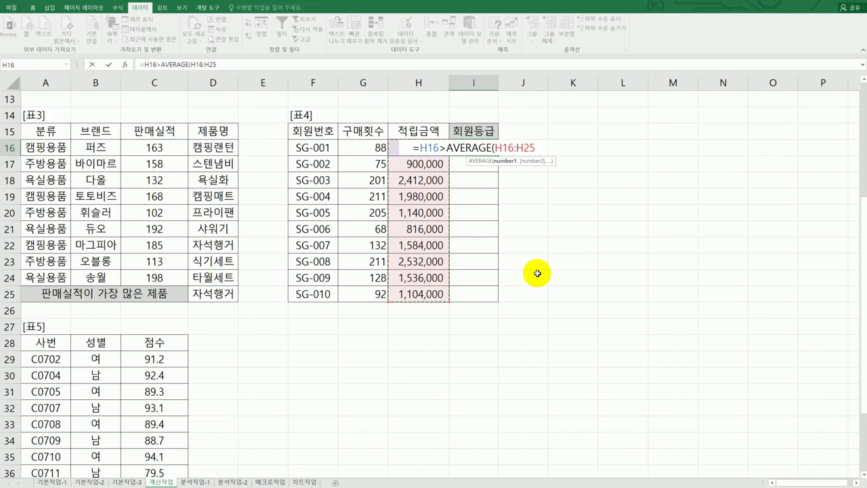
key(F4)
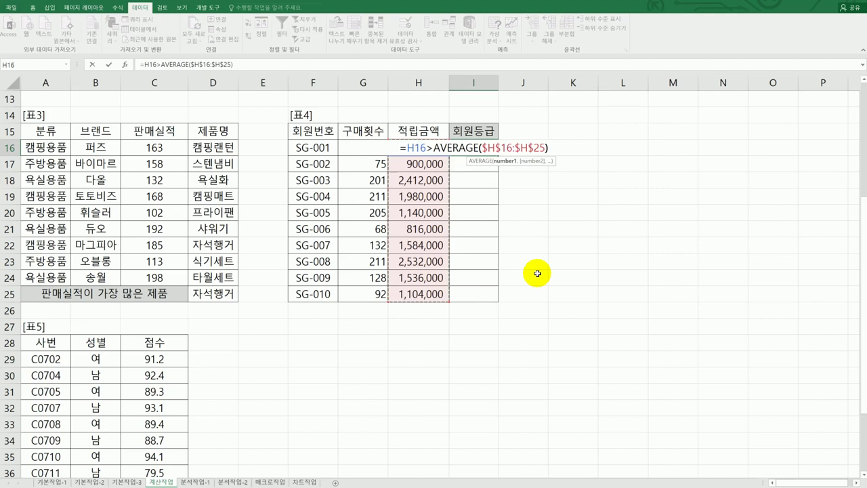
key(Return)
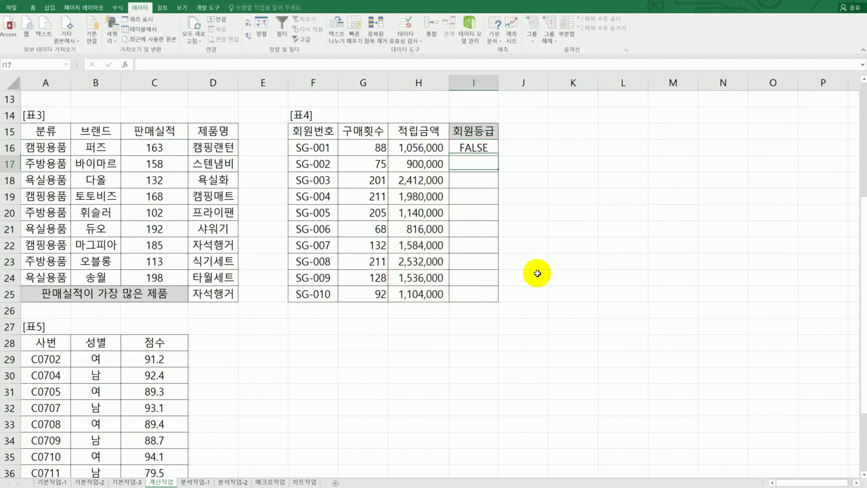
- Fill the I16 formula down to I25 and check the results against the amounts in H16:H25
click(491, 148)
drag(500, 157, 494, 306)
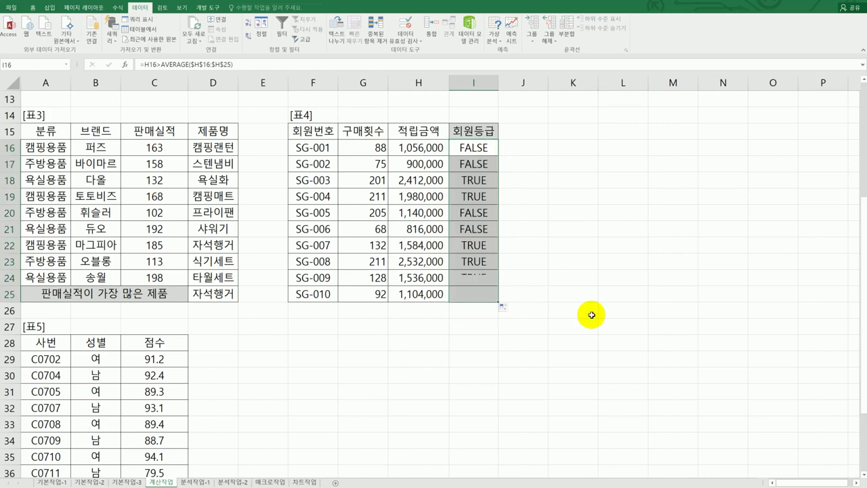
click(484, 183)
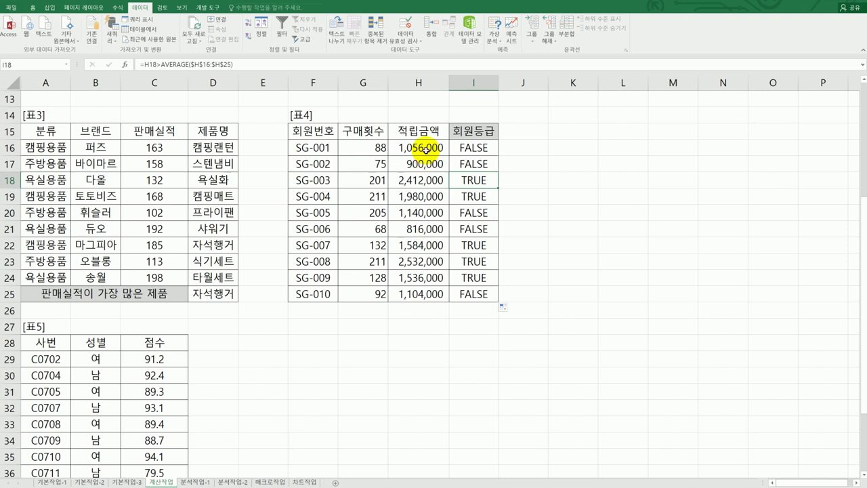
drag(426, 148, 427, 293)
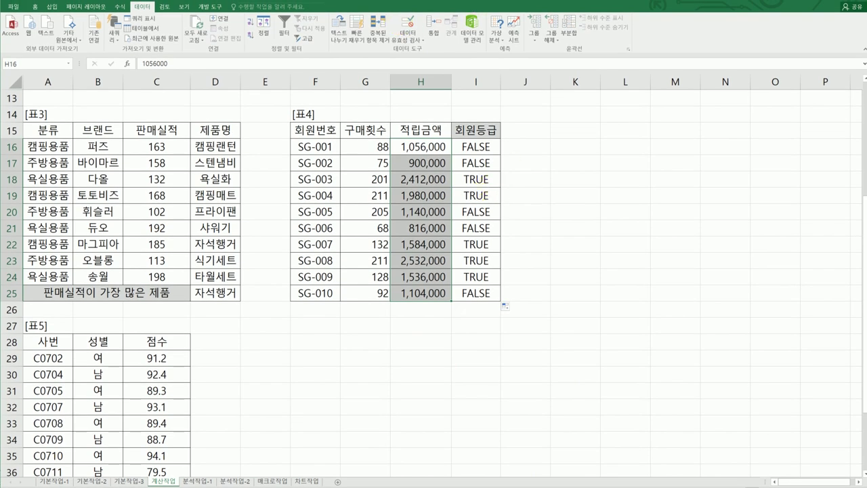
- Wrap the average comparison in I16 with the opening of nested IF and AND functions
click(473, 151)
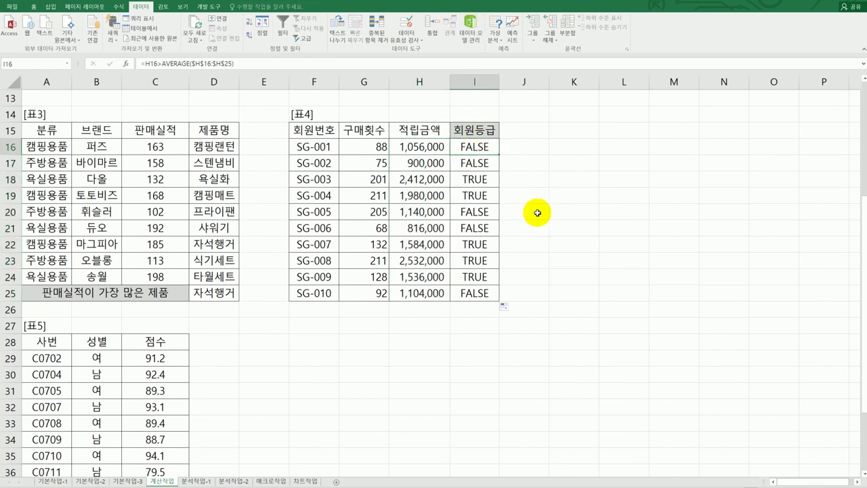
double_click(479, 144)
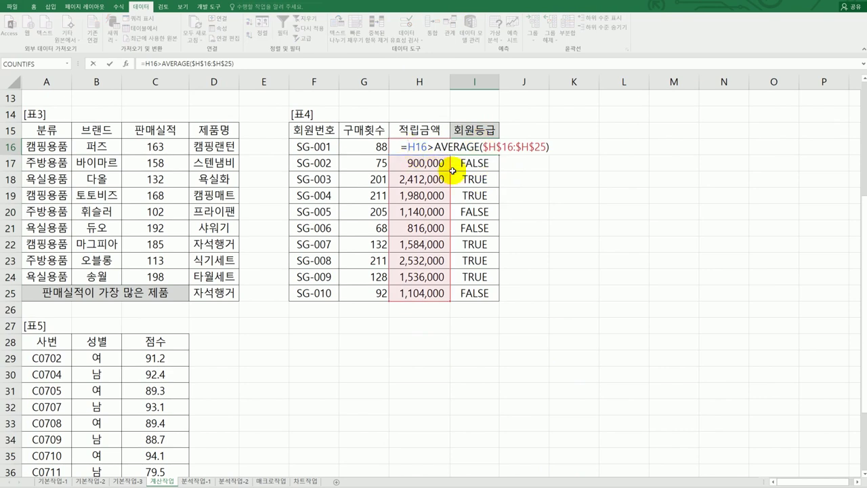
text(IF()
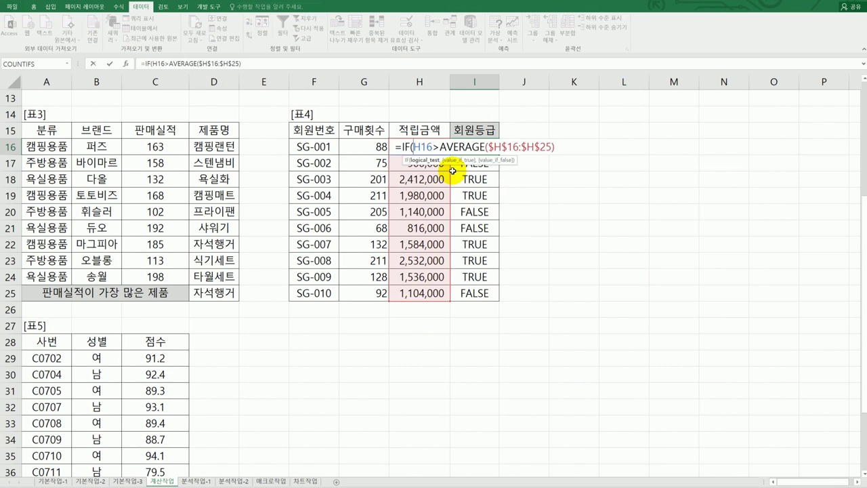
text(and)
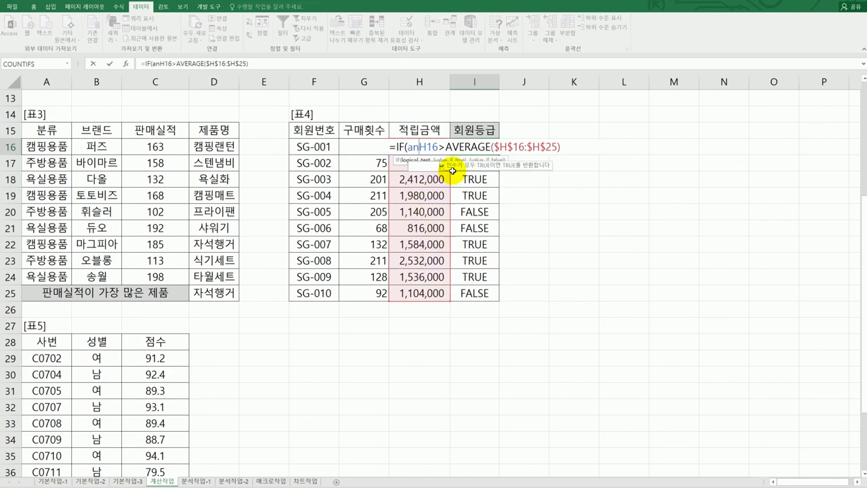
key(Tab)
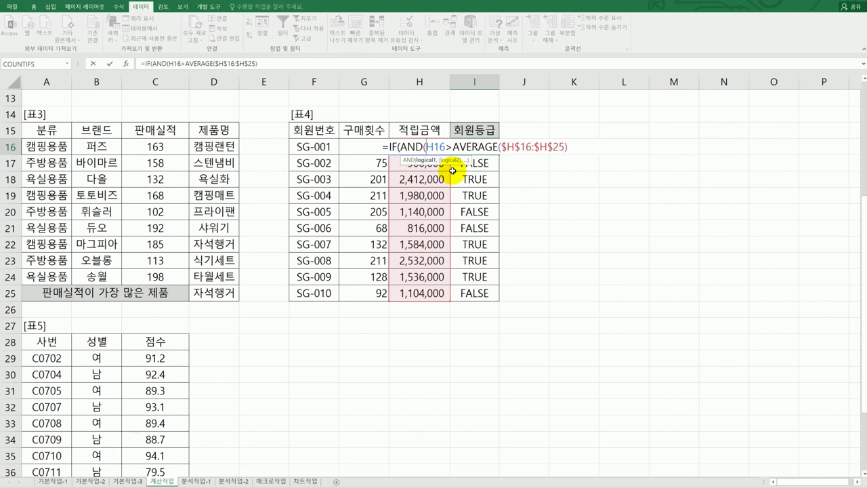
- Add G16>=200 as the second logical condition in the AND function's arguments
click(415, 146)
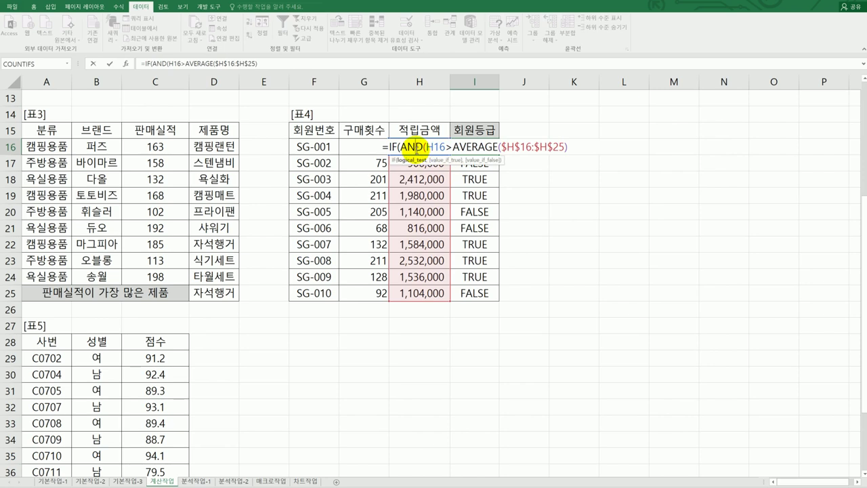
click(125, 63)
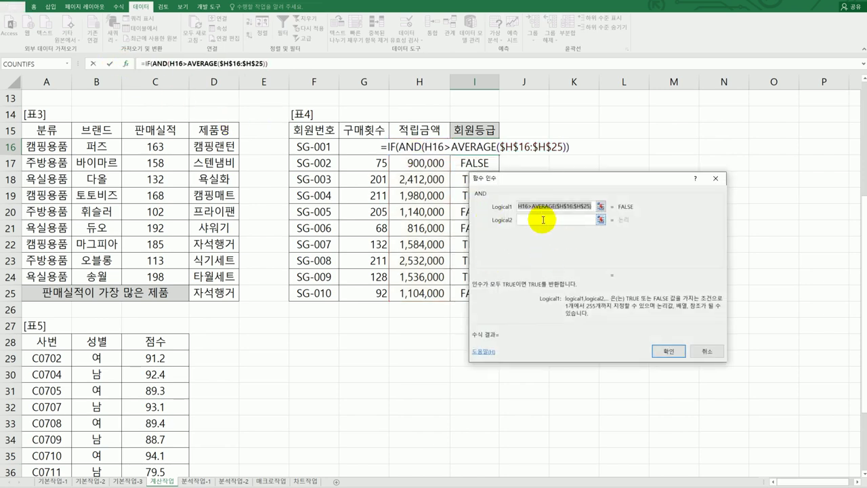
click(543, 220)
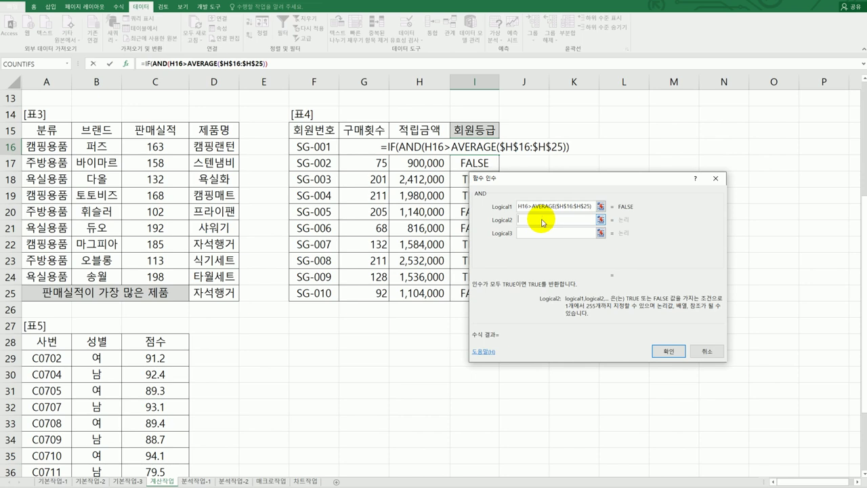
drag(556, 179, 609, 155)
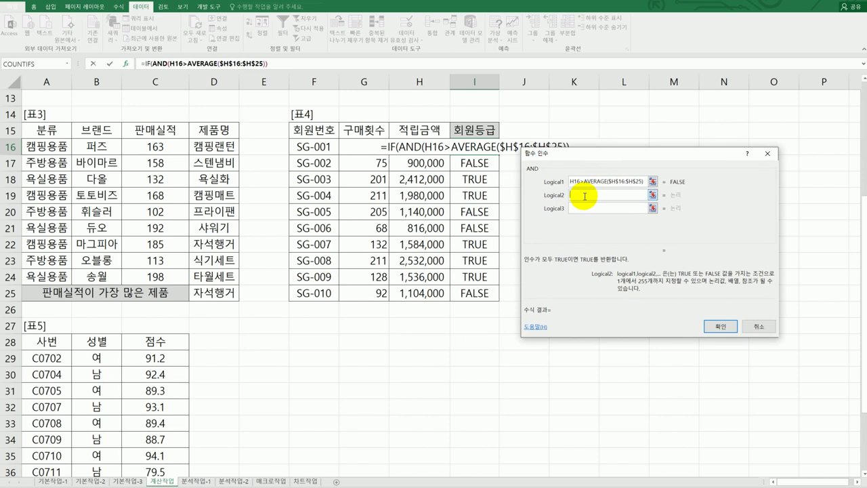
click(348, 147)
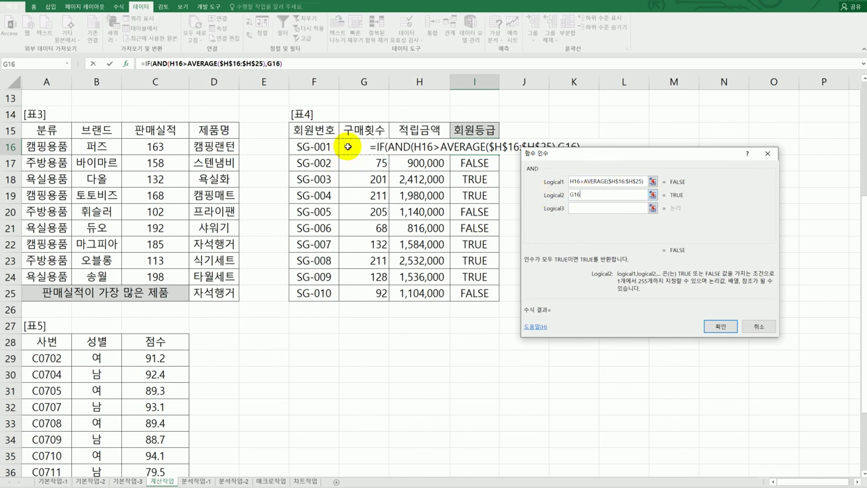
text(>=)
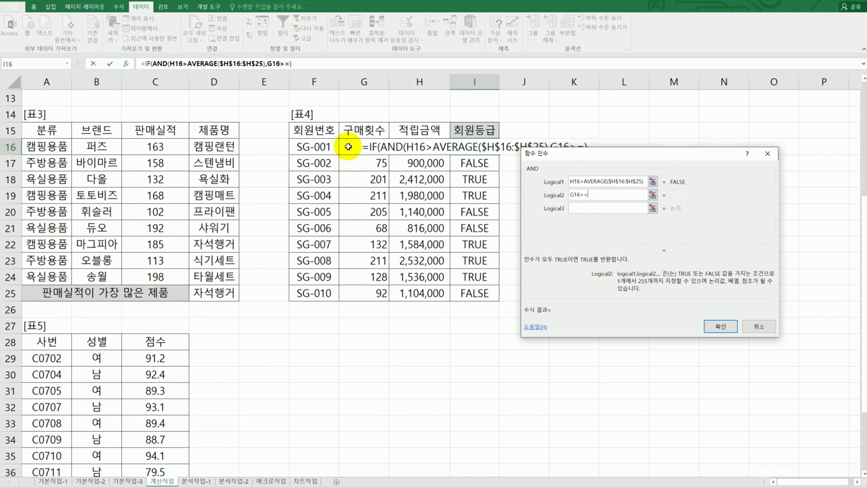
text(200)
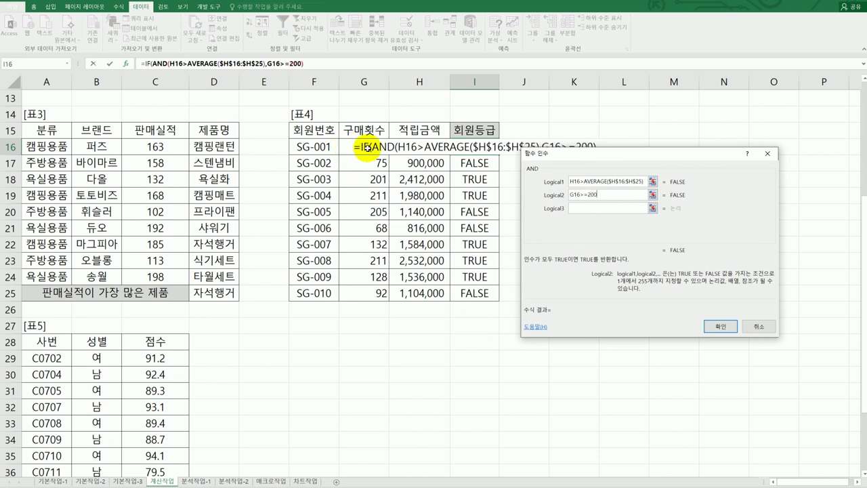
text(+G16)
click(364, 146)
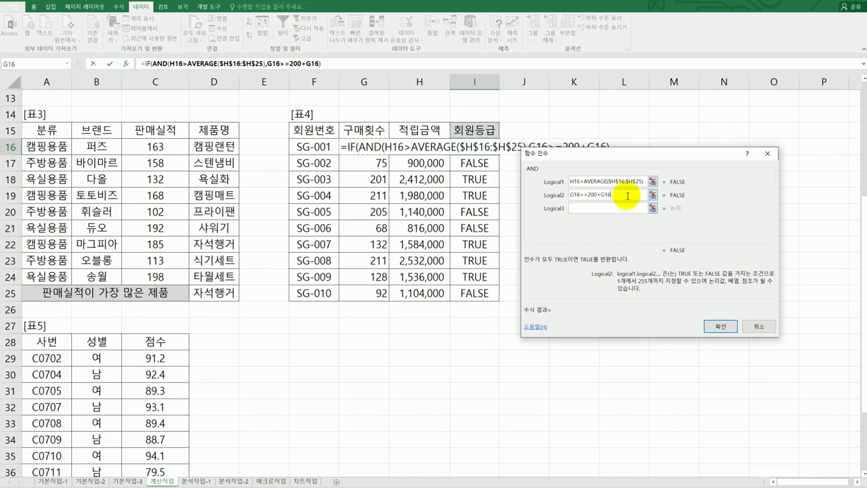
drag(622, 194, 599, 193)
key(BackSpace)
key(BackSpace)
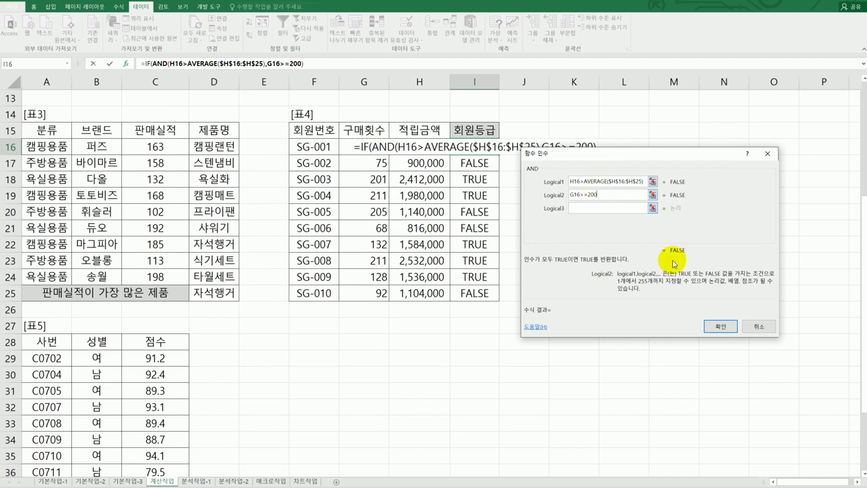
- Complete the IF function in I16 so it returns "MVG" when the AND condition is true and "" when false
click(732, 330)
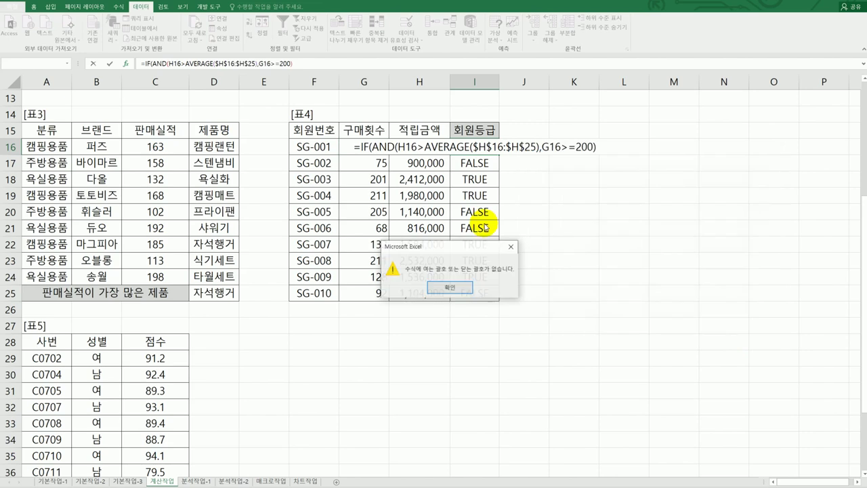
click(453, 288)
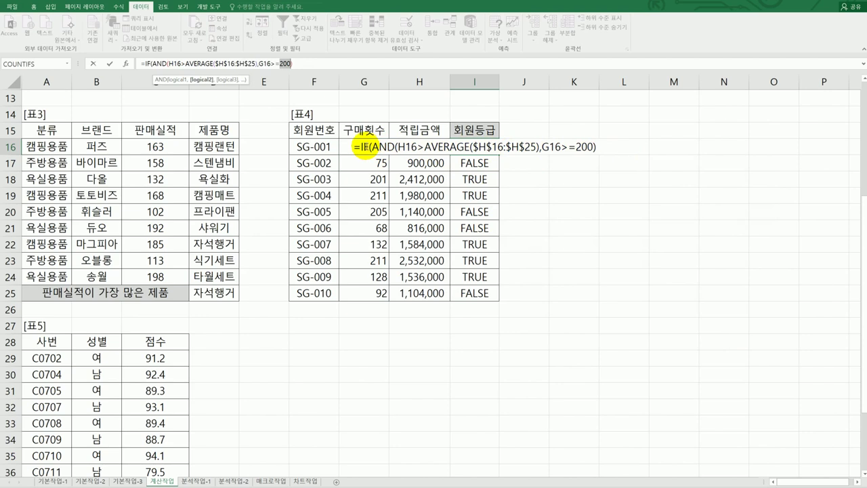
click(357, 147)
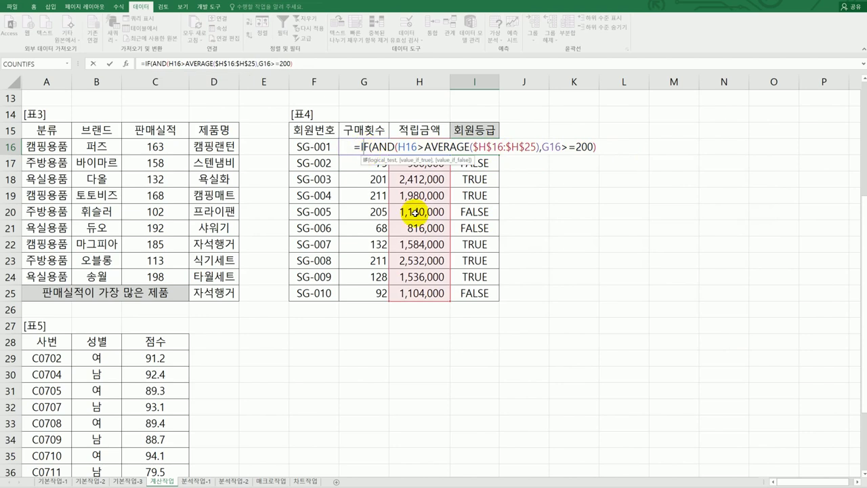
click(125, 68)
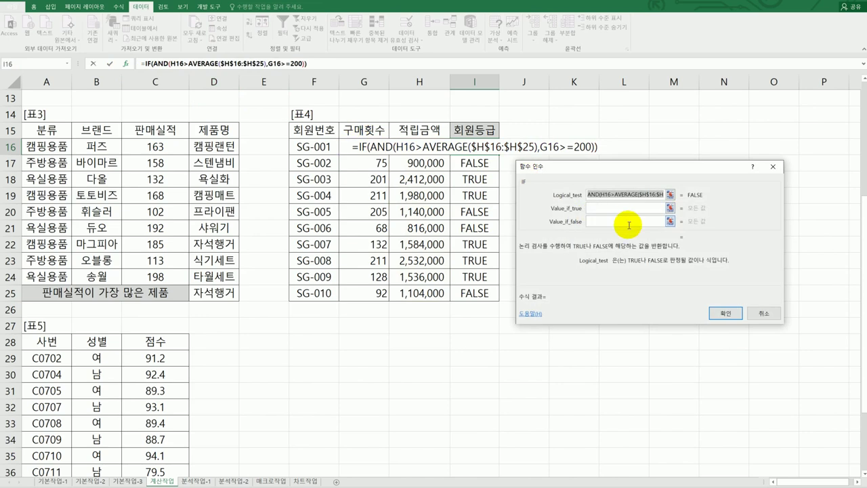
click(626, 210)
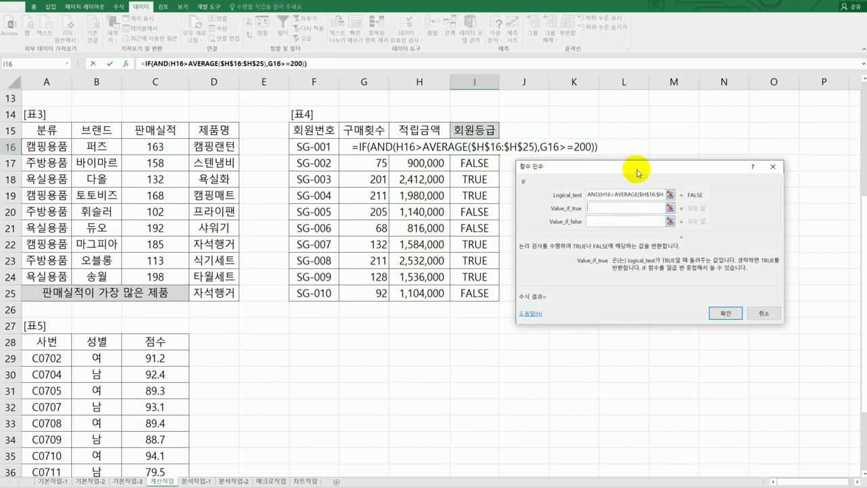
drag(634, 168, 641, 180)
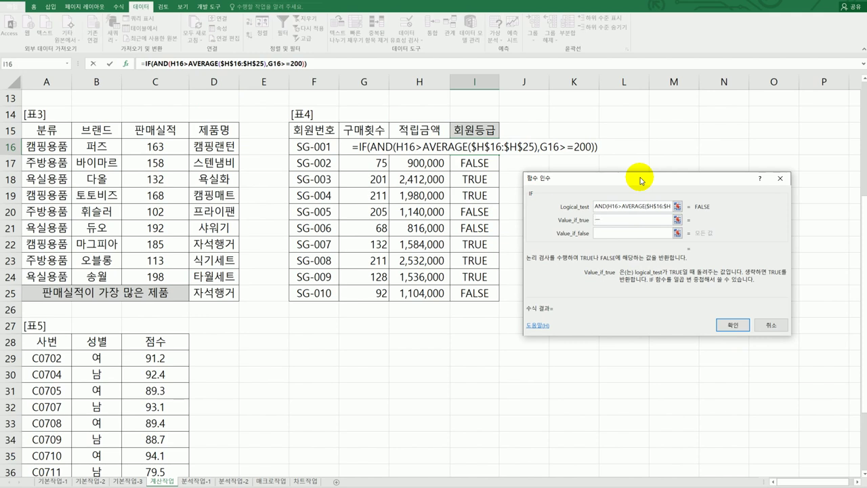
text(MVG)
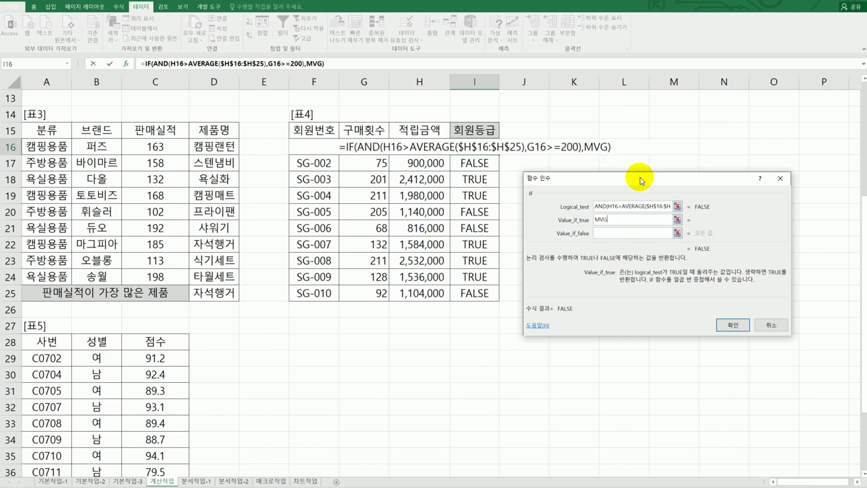
key(Tab)
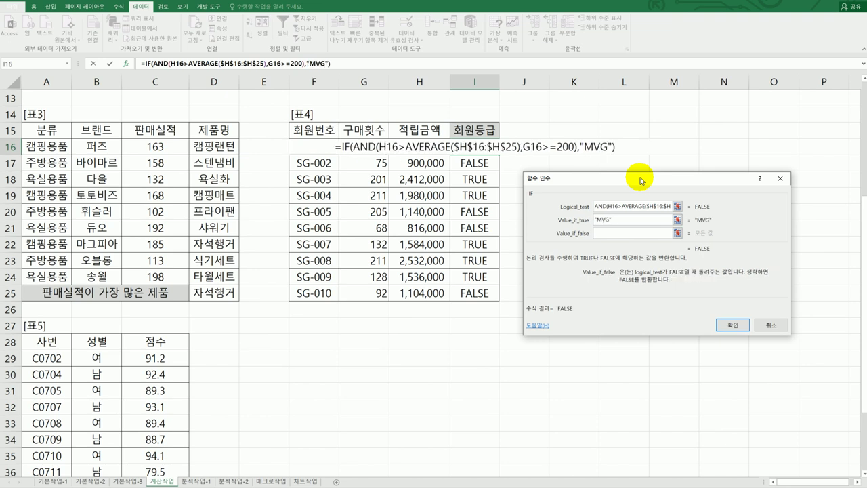
text("")
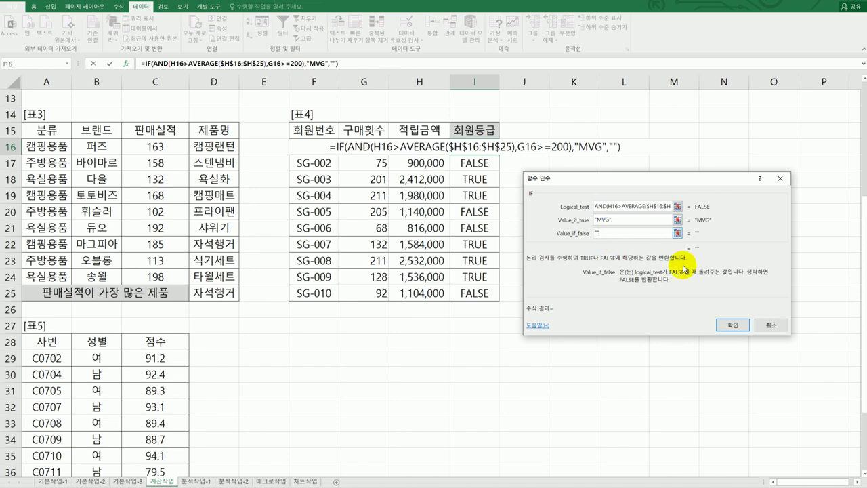
click(726, 326)
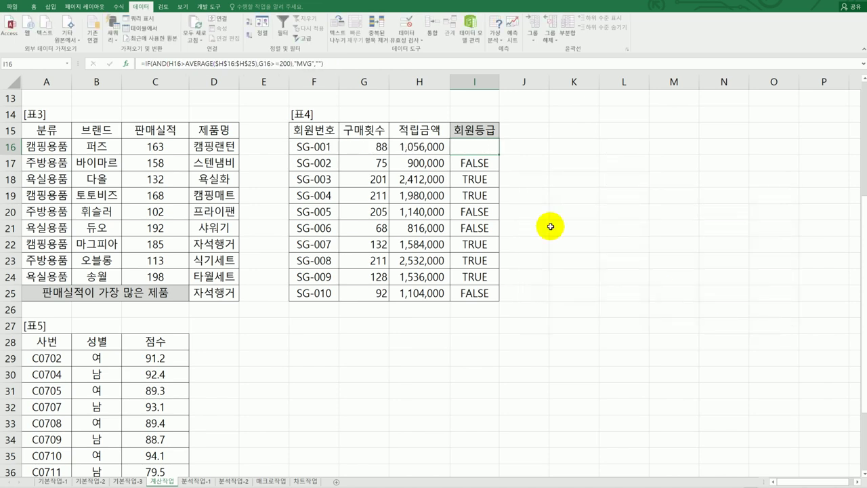
- Fill the I16 grade formula down to I25 and review its AND condition and the two IF return values
drag(499, 153, 498, 296)
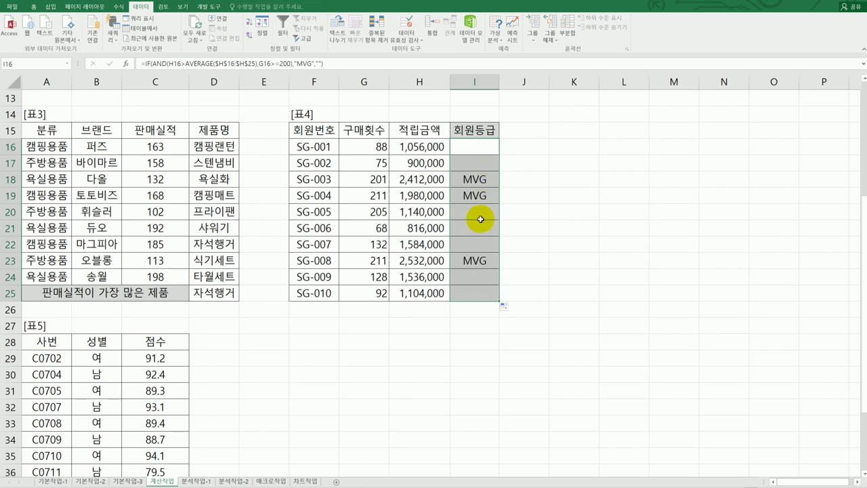
double_click(478, 149)
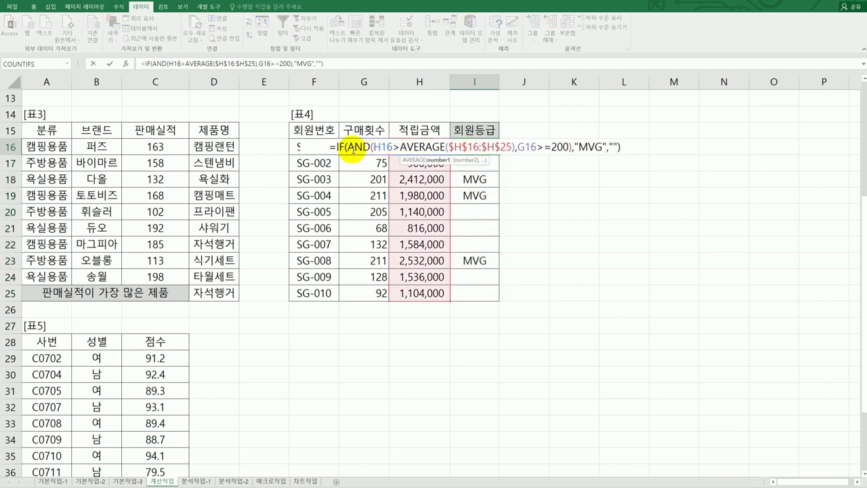
drag(348, 148, 574, 148)
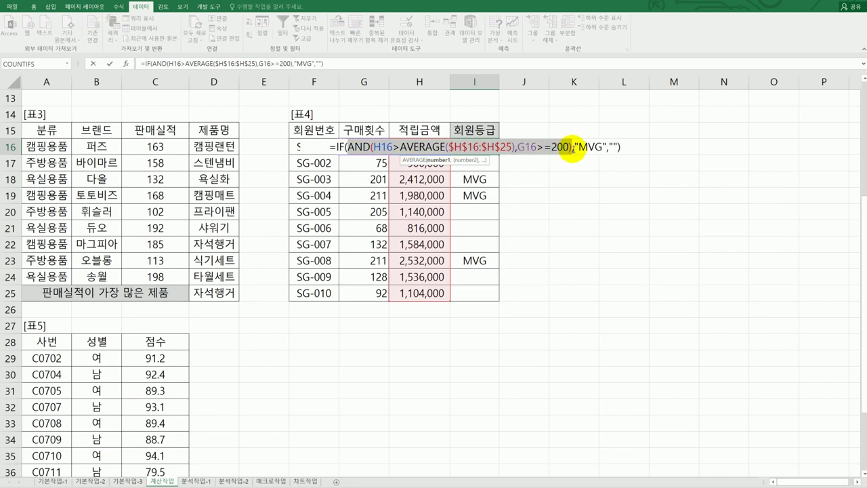
click(575, 148)
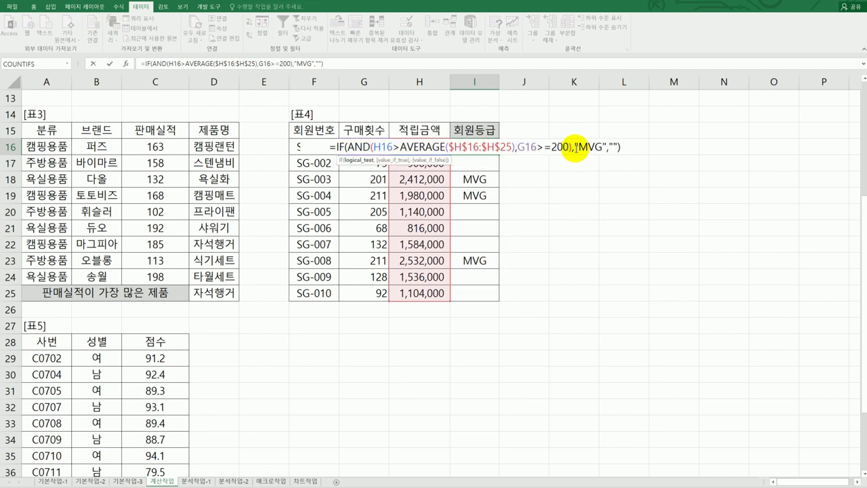
drag(575, 149, 606, 150)
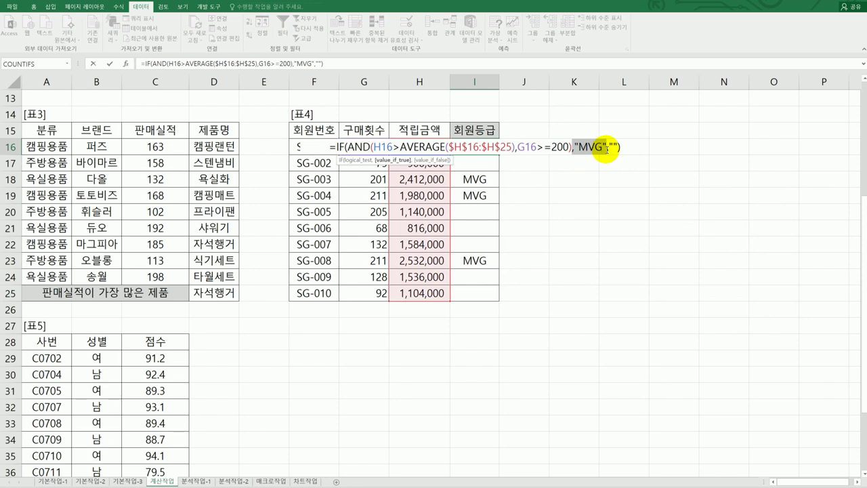
click(622, 148)
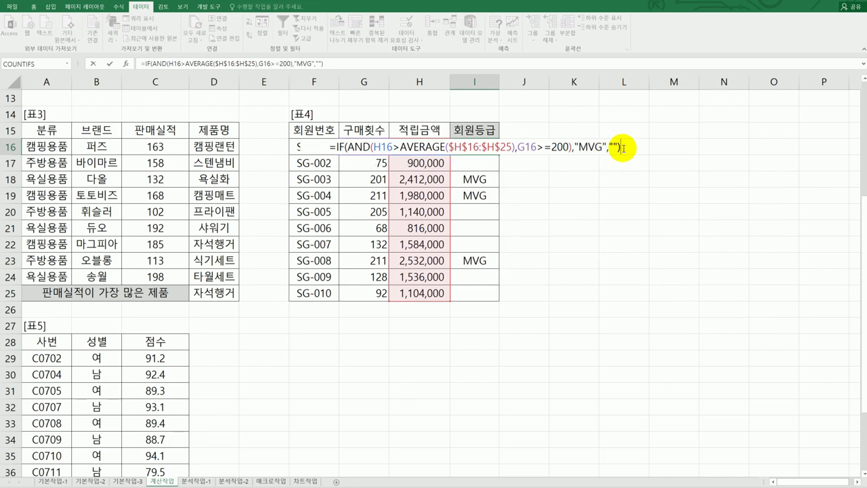
key(Return)
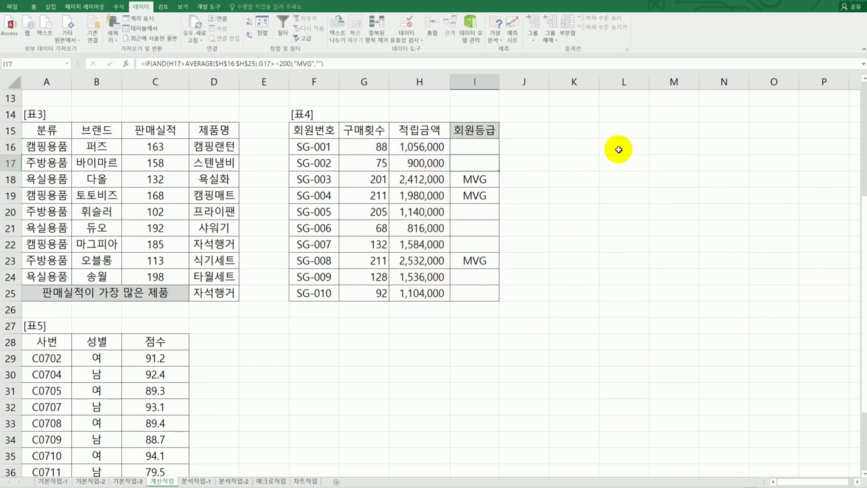
- Start a SUMIF function in C37 of 표5 for the 남녀 점수 차이 and open its function arguments
scroll(287, 319, down, 4)
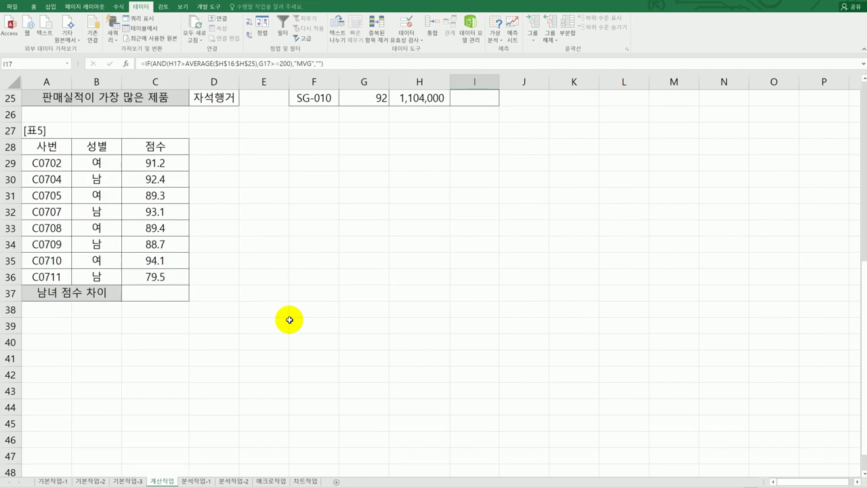
click(161, 298)
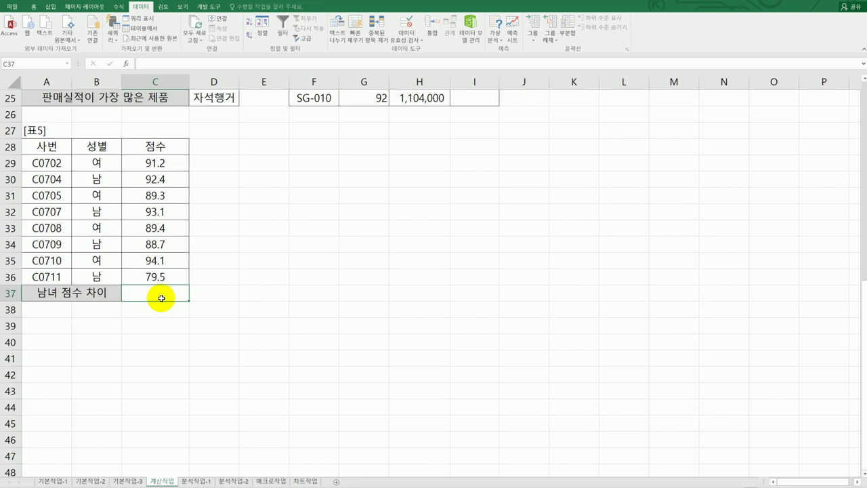
text(=)
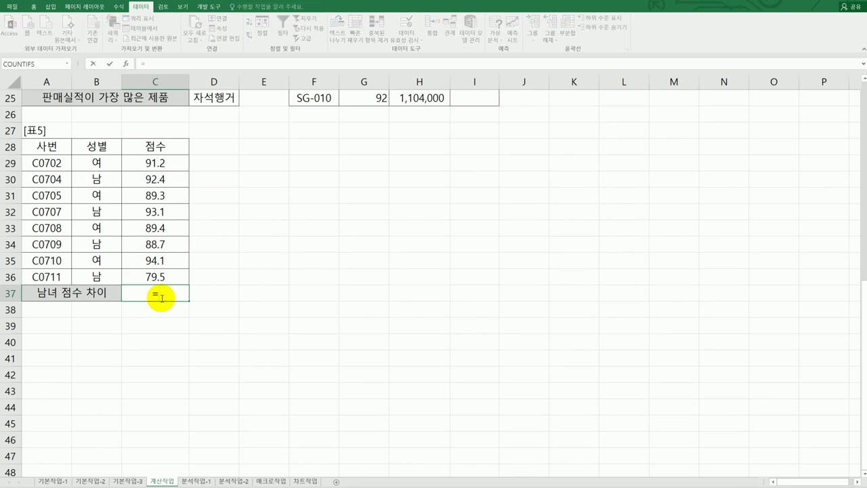
text(su)
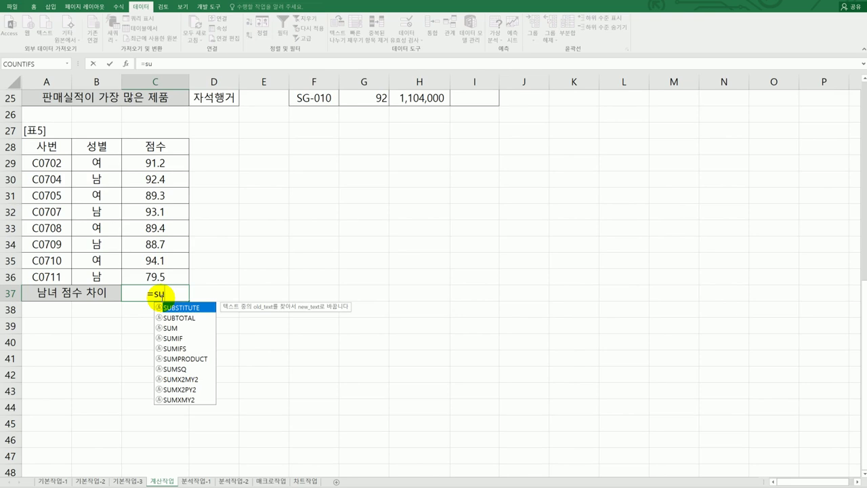
click(180, 338)
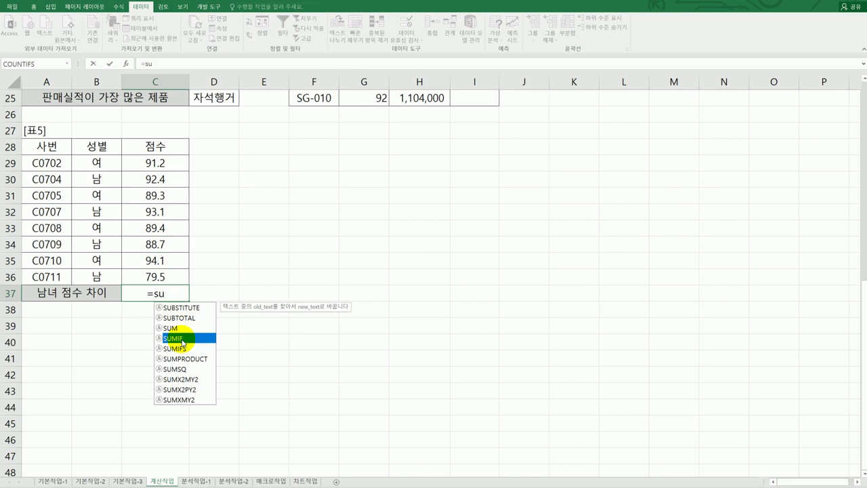
double_click(181, 341)
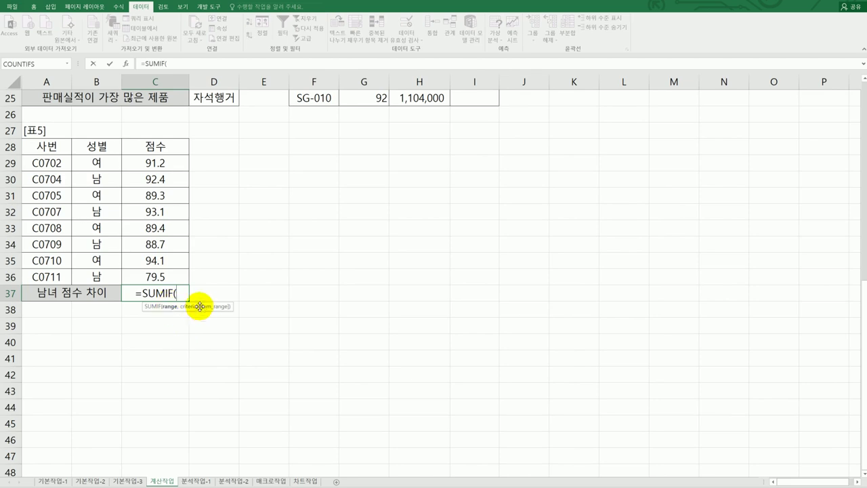
click(126, 63)
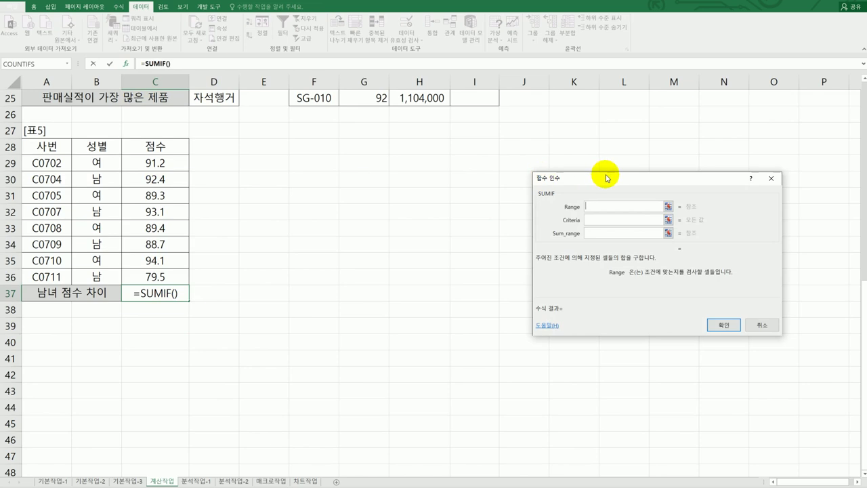
- Set the SUMIF arguments in C37 to range B29:B36, criteria "남" and sum range C29:C36
drag(606, 177, 380, 182)
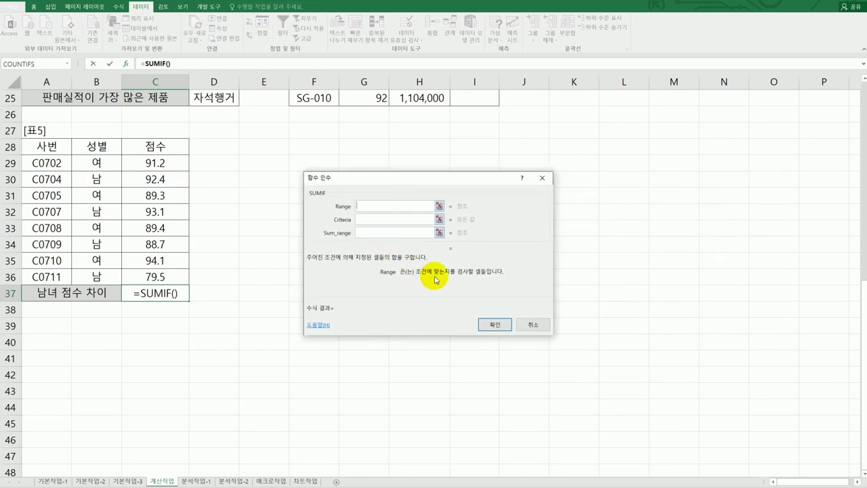
drag(97, 163, 97, 276)
click(377, 220)
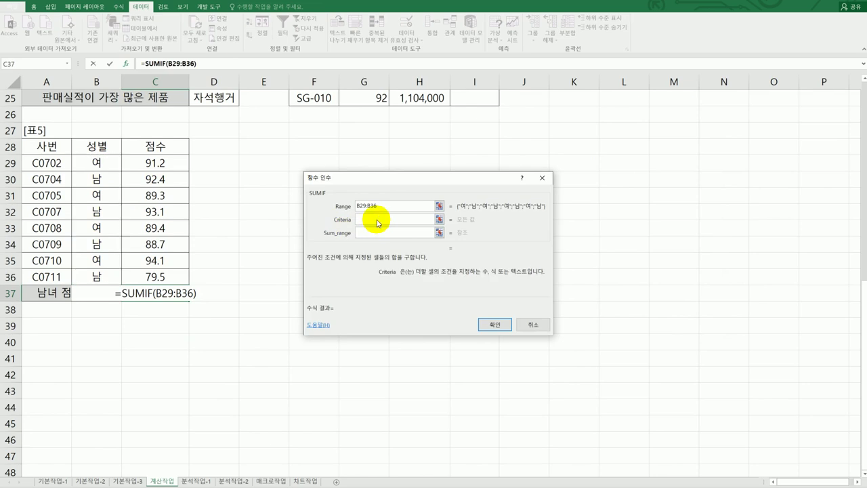
text(sk)
key(BackSpace)
key(BackSpace)
text(남)
key(Tab)
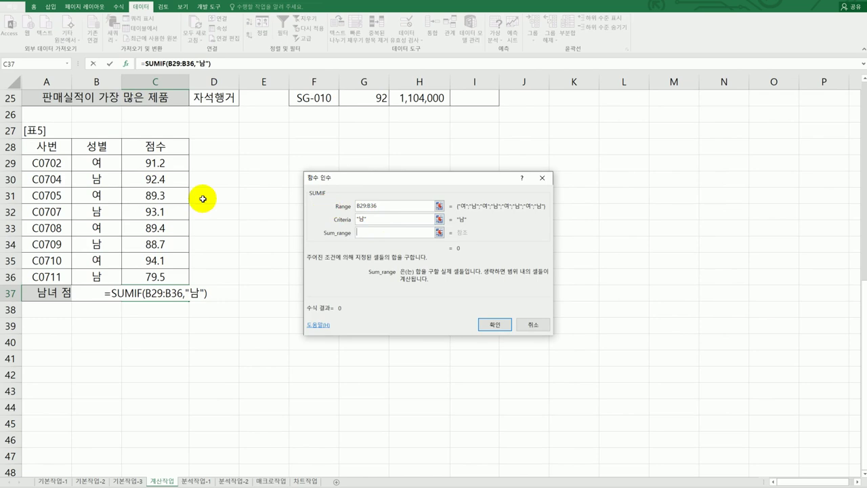
drag(171, 163, 181, 281)
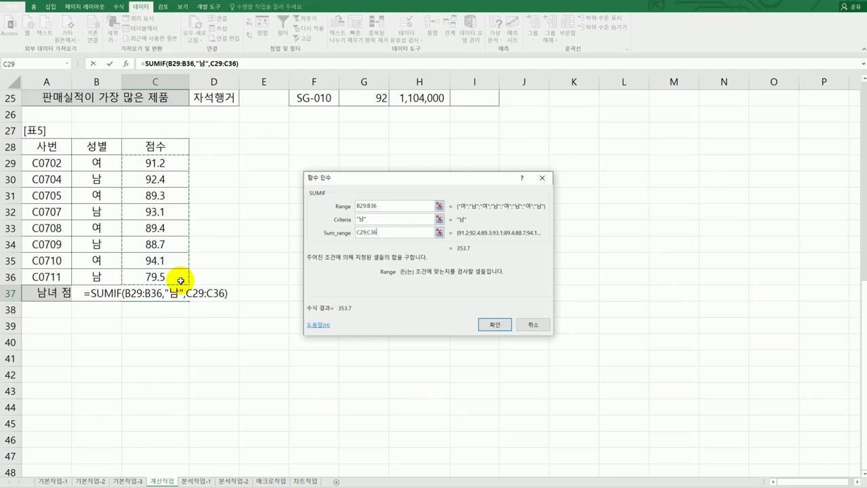
click(495, 325)
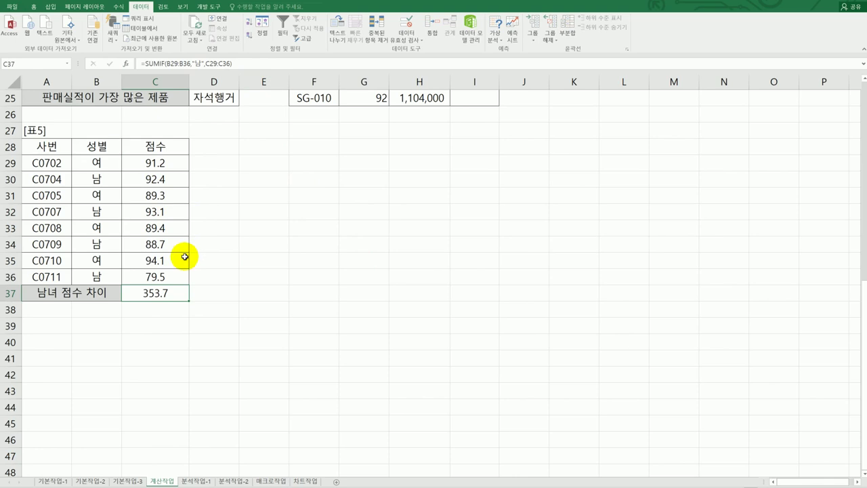
- Extend the C37 formula to subtract a second SUMIF over B29:B36 and C29:C36 with criteria "여"
double_click(169, 295)
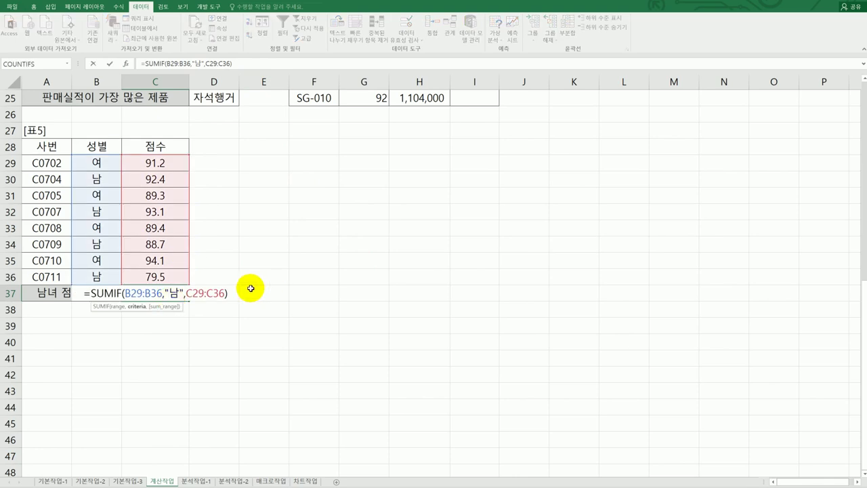
click(229, 293)
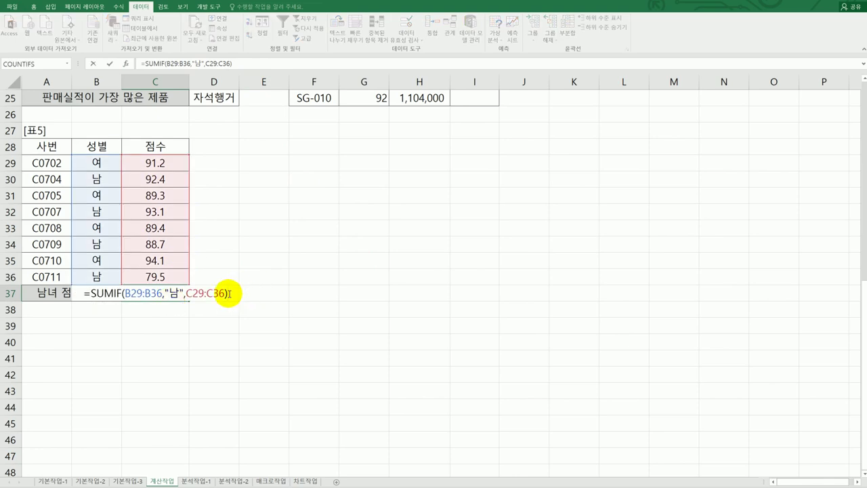
text(-)
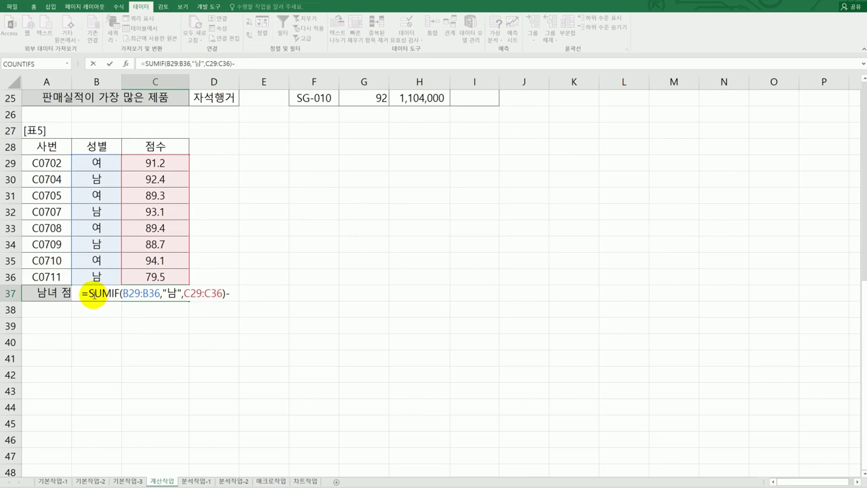
drag(89, 294, 226, 296)
key(ctrl+c)
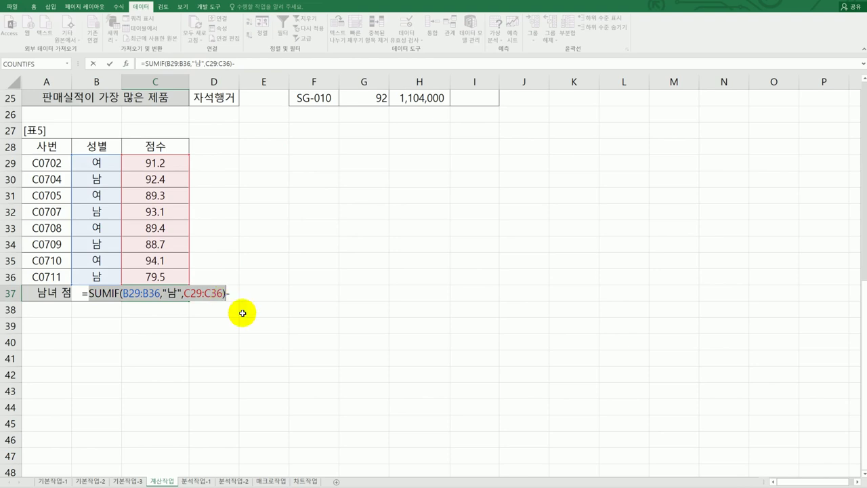
click(228, 296)
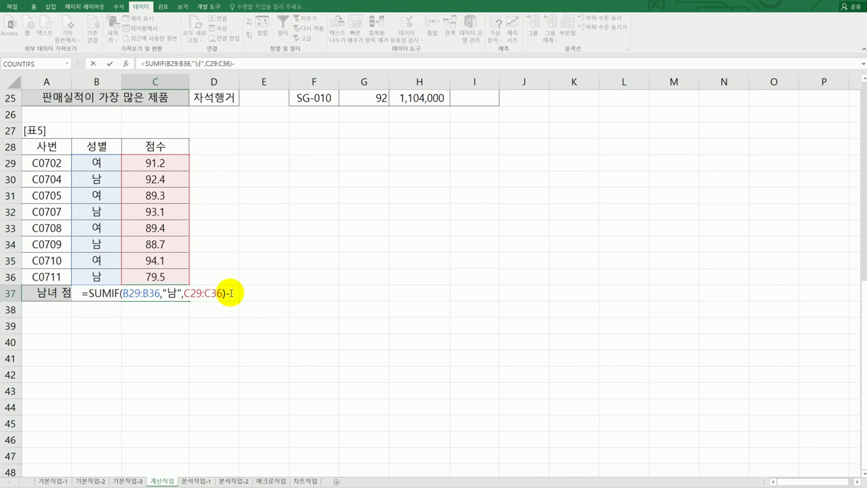
key(ctrl+v)
drag(252, 295, 262, 294)
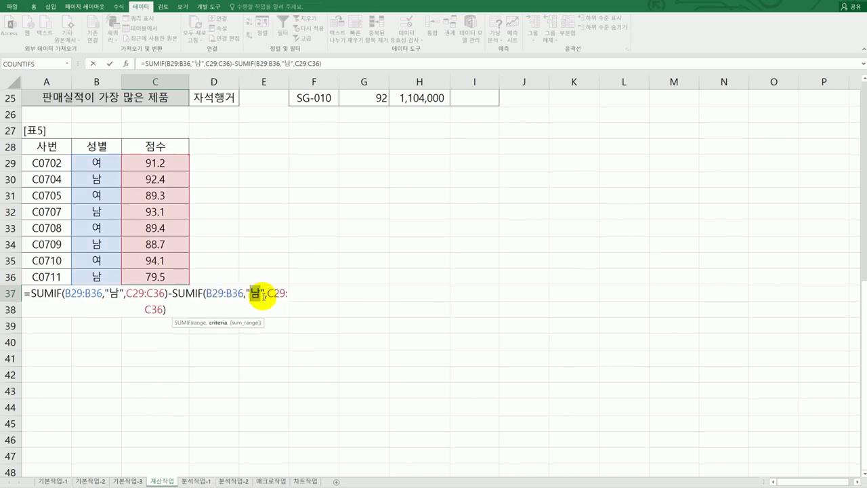
text(여)
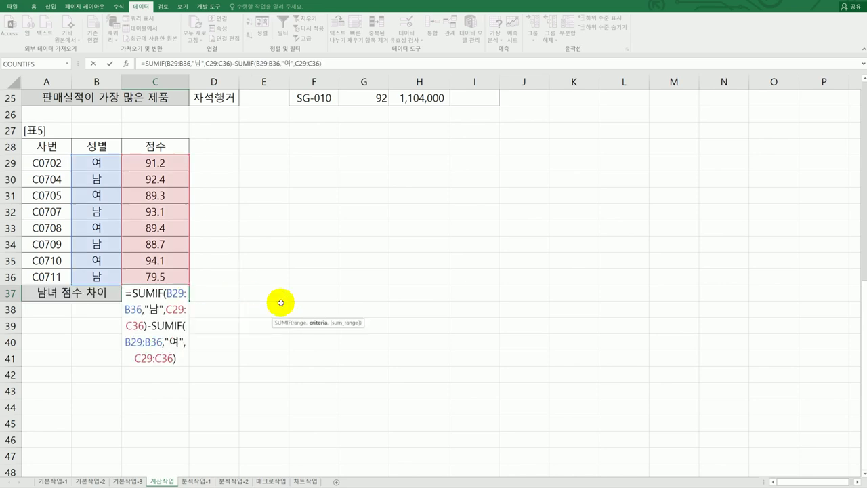
key(Return)
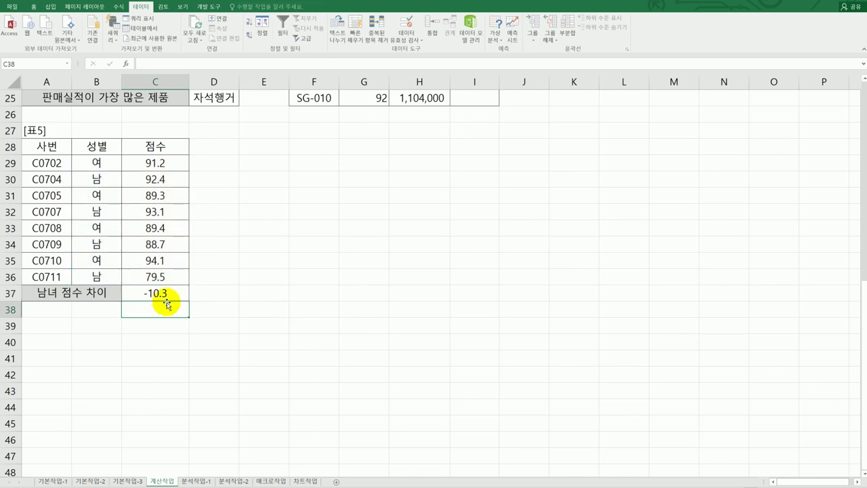
click(164, 296)
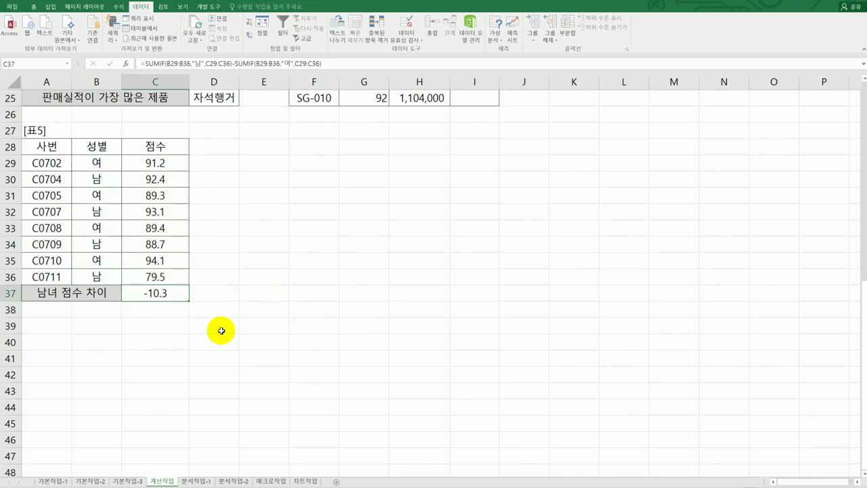
- Replace the two criteria in the C37 formula, "남" with cell reference B30 and "여" with B31
double_click(175, 297)
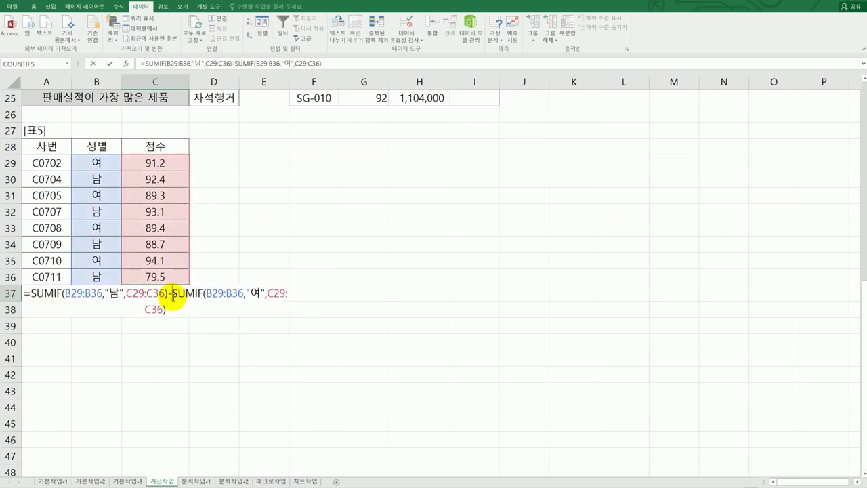
double_click(113, 293)
drag(113, 293, 107, 296)
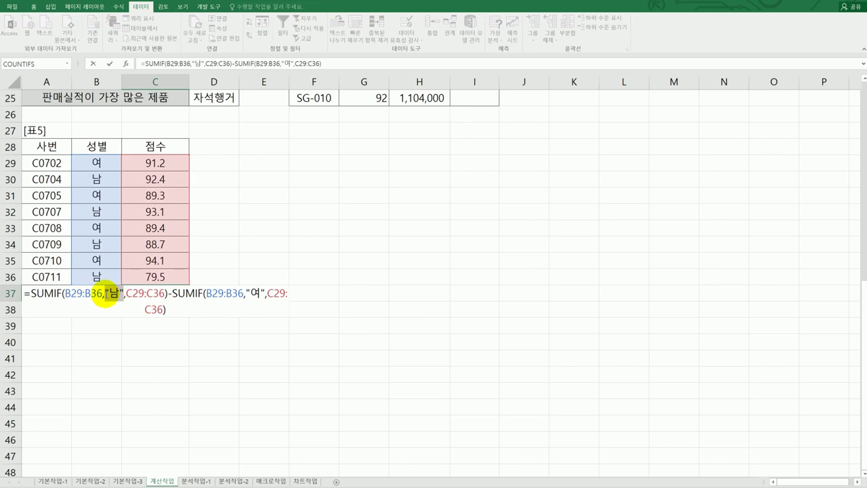
key(Delete)
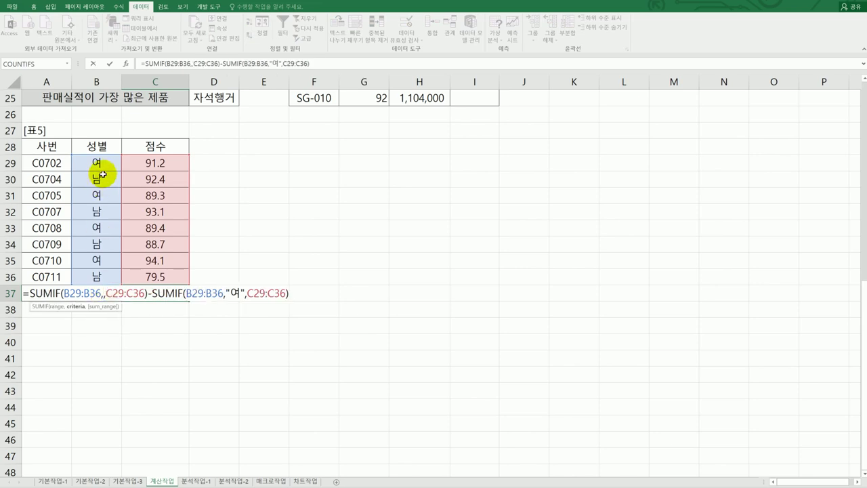
click(102, 176)
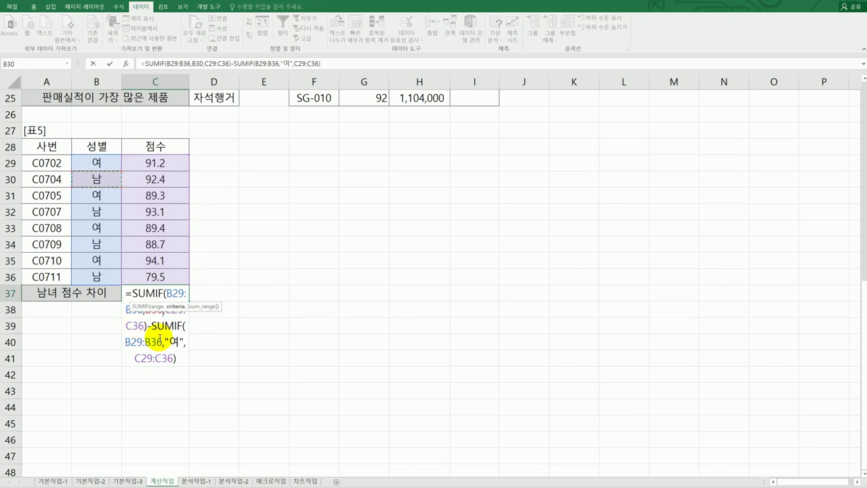
drag(164, 343, 183, 343)
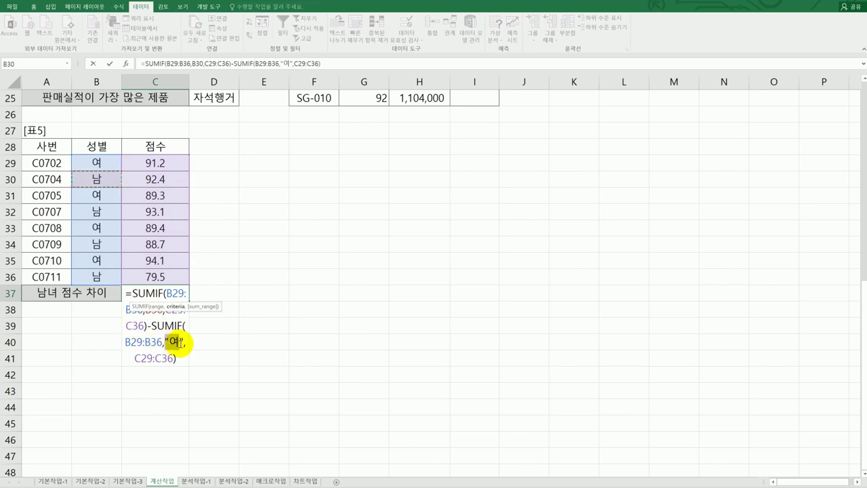
click(99, 196)
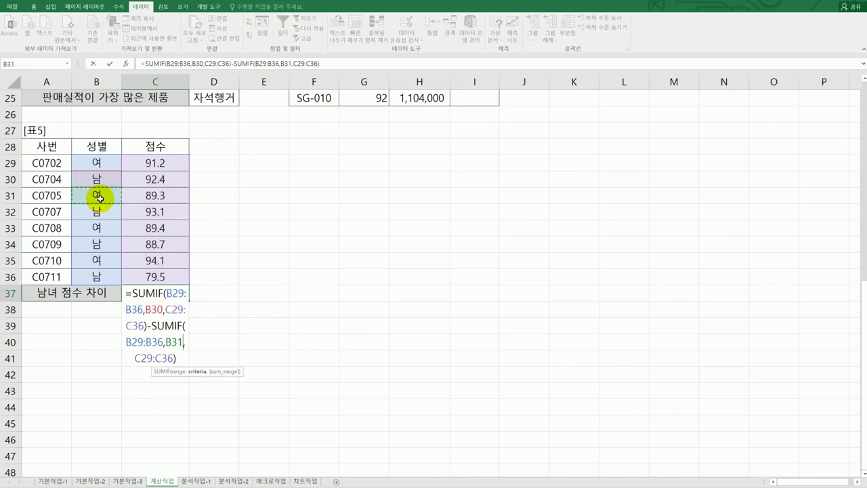
key(Return)
click(181, 298)
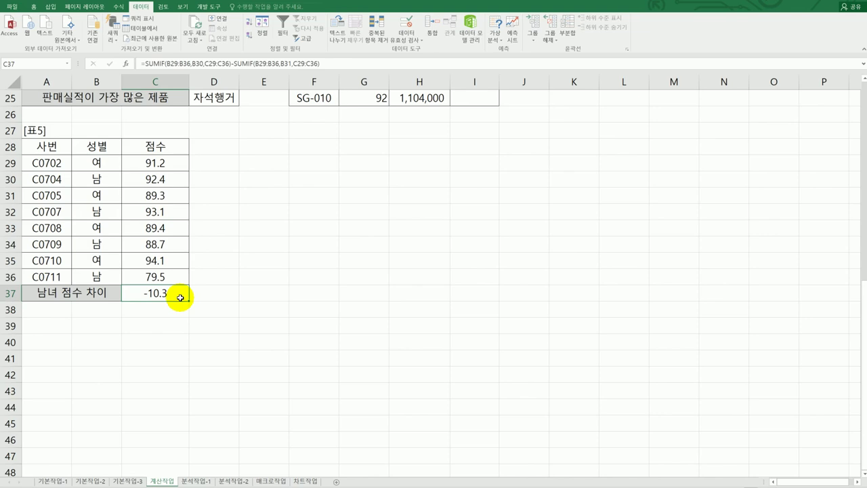
- Wrap the entire SUMIF subtraction in C37 in an ABS function to return the absolute difference
double_click(170, 294)
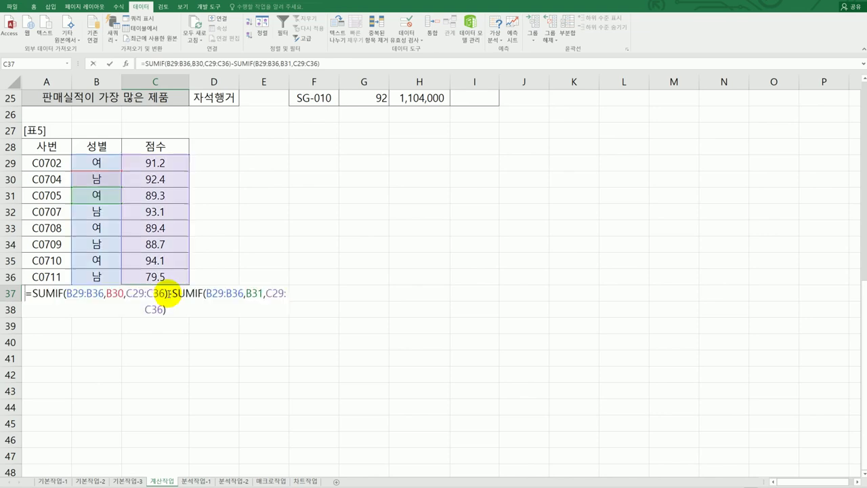
click(31, 294)
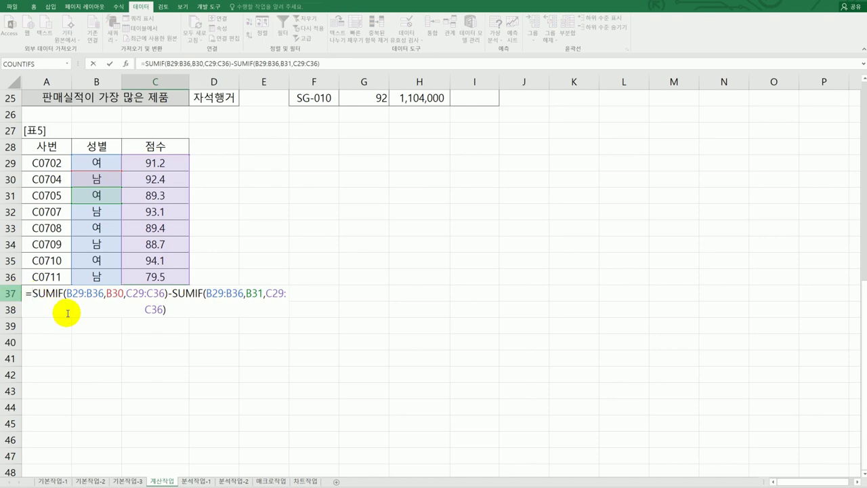
text(a)
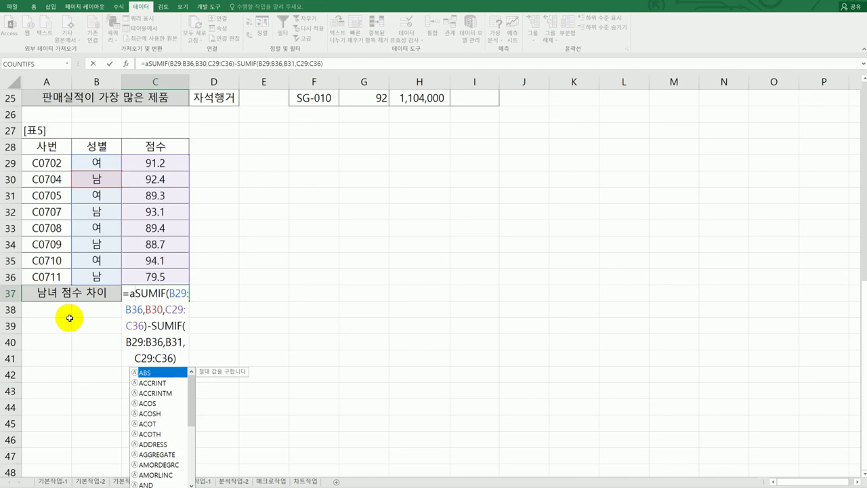
double_click(155, 372)
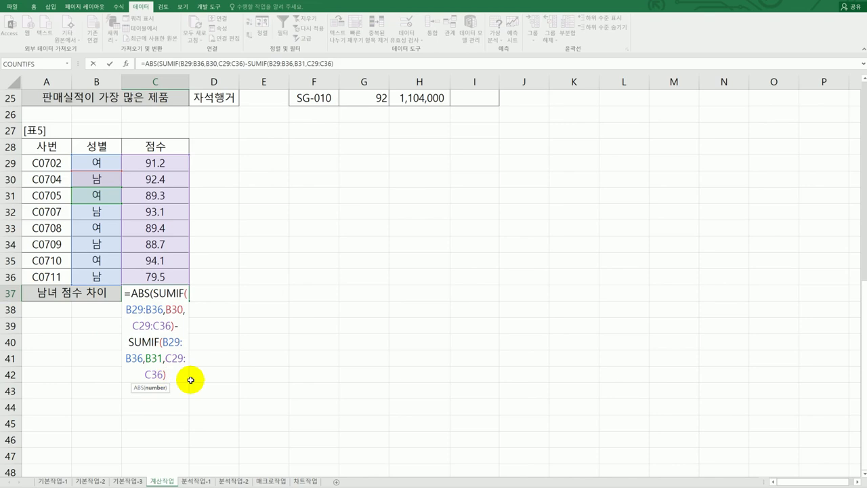
text())
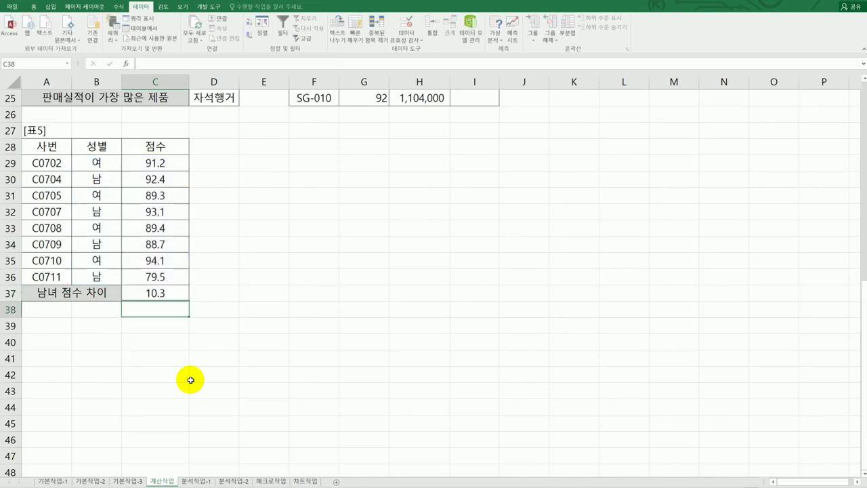
scroll(191, 380, up, 8)
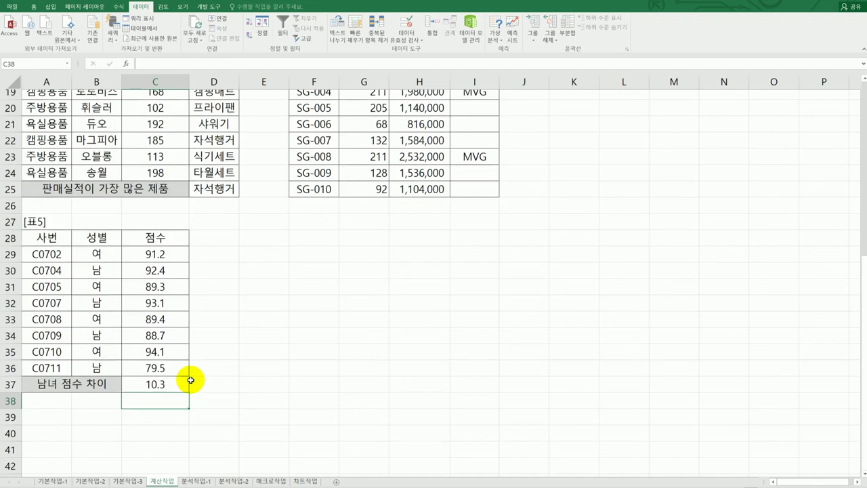
scroll(191, 380, up, 1)
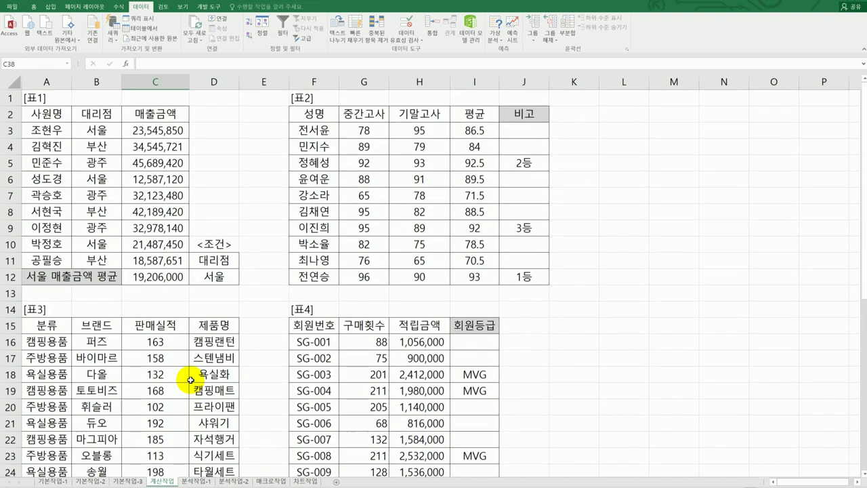
scroll(190, 380, down, 5)
scroll(190, 380, down, 3)
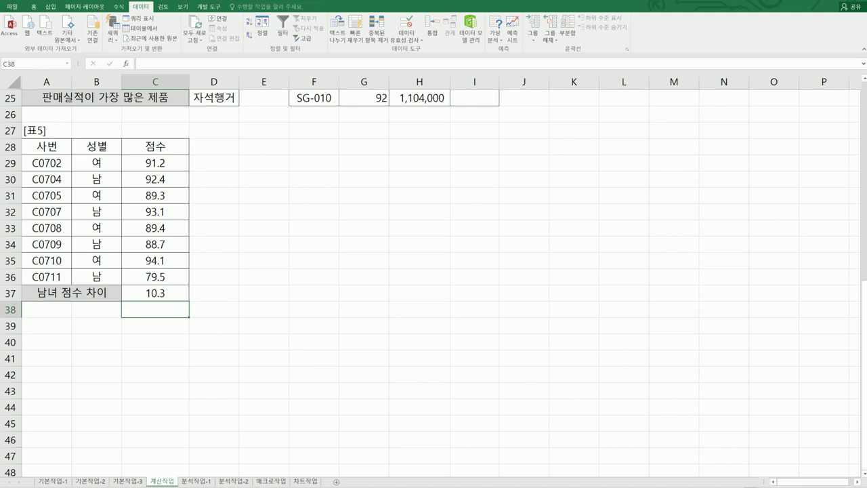
- Open Goal Seek on the 분석작업-1 sheet with D12, the 판매액 of 영등포점, as the formula cell
click(196, 481)
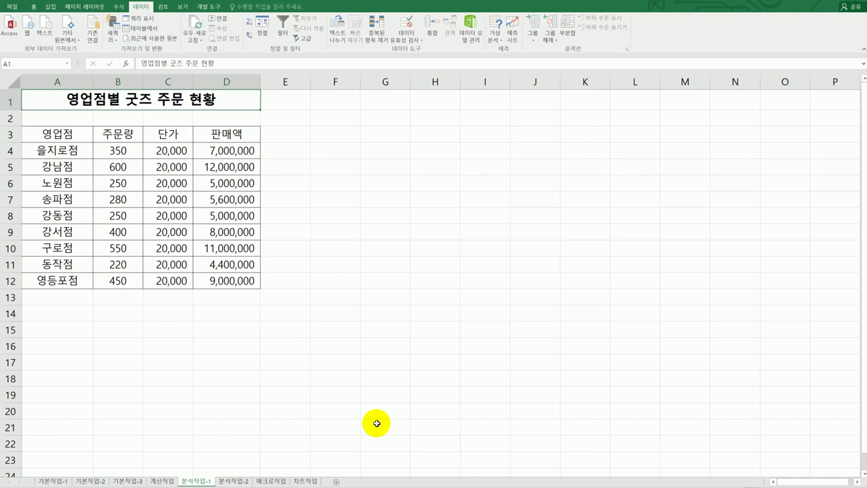
click(228, 282)
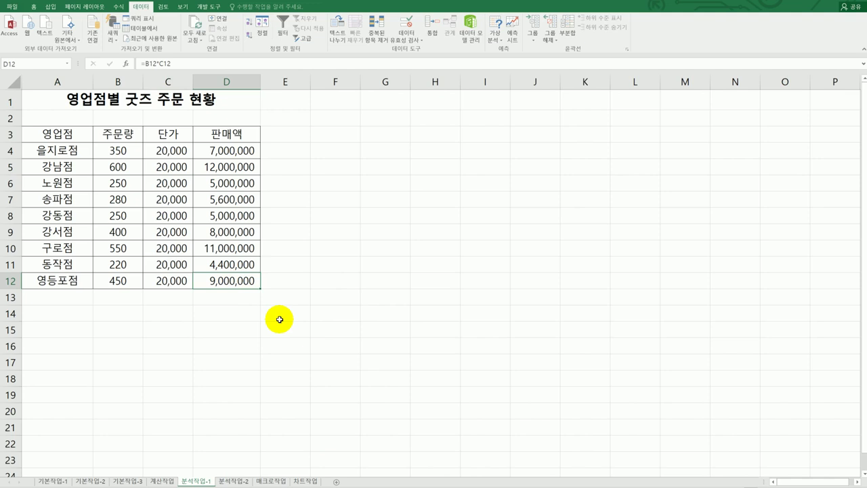
click(124, 282)
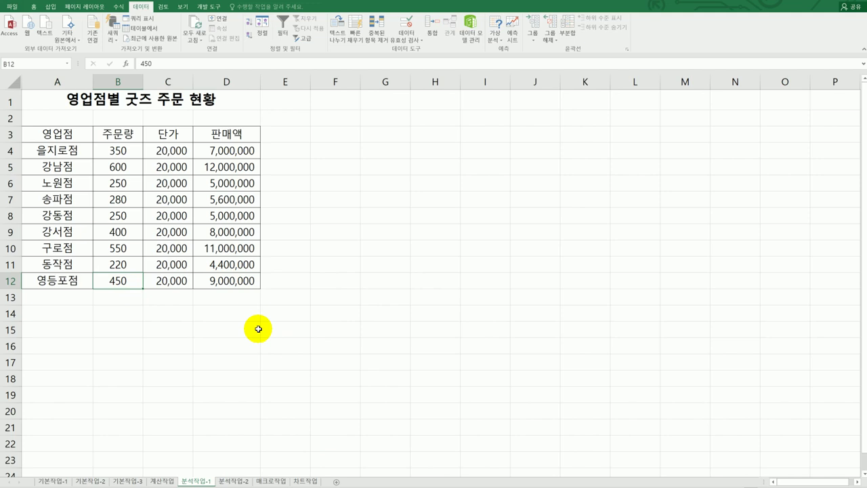
click(238, 282)
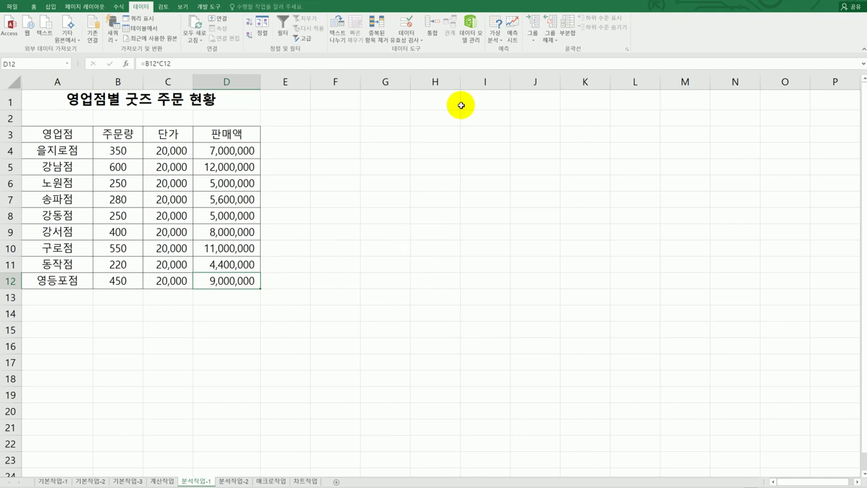
click(499, 38)
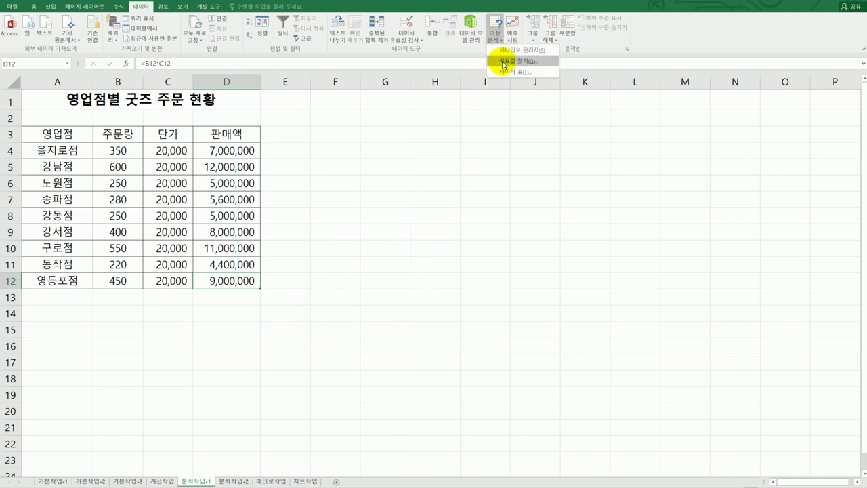
click(505, 61)
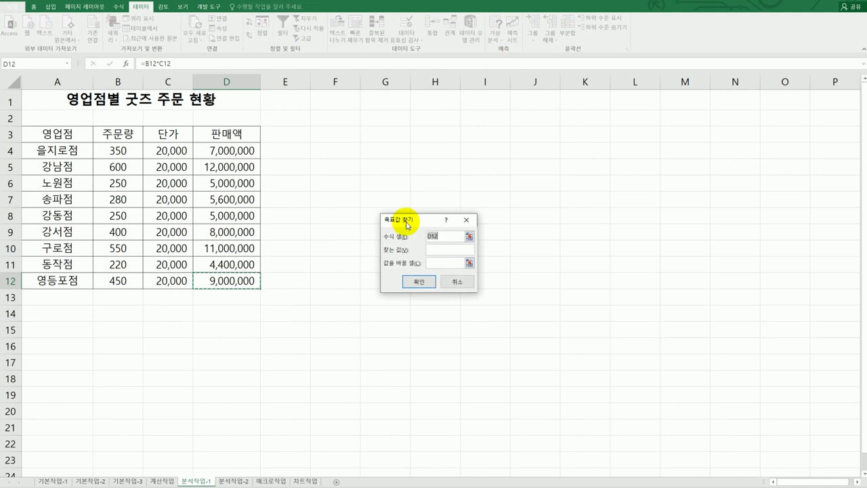
drag(400, 220, 390, 177)
- Run Goal Seek with a target value of 9500000 by changing cell B12, and accept the solution
click(425, 212)
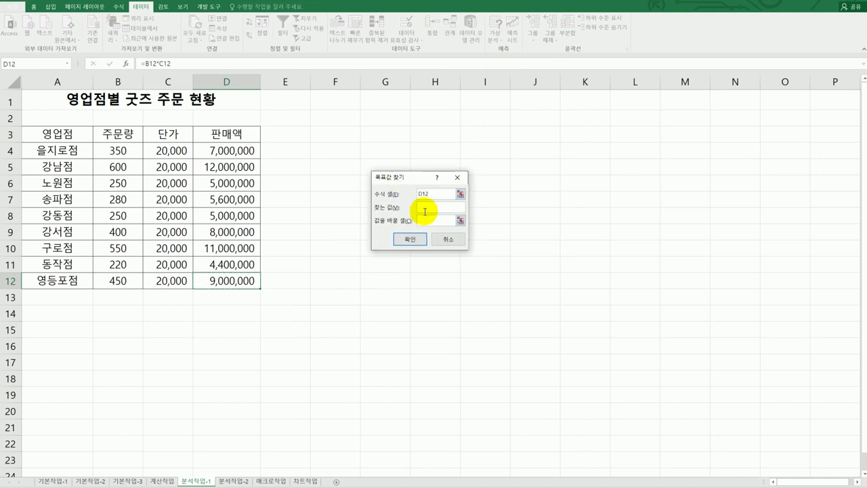
text(9500000)
key(BackSpace)
key(BackSpace)
key(BackSpace)
key(BackSpace)
text(0000)
click(429, 222)
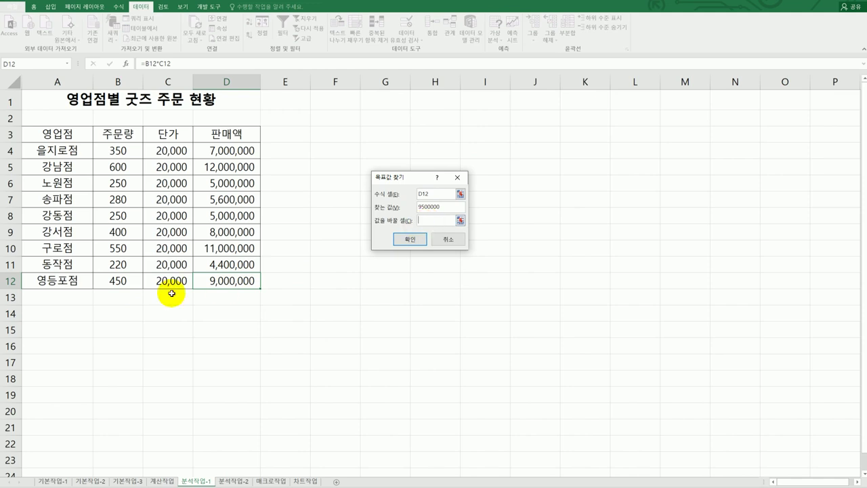
click(118, 281)
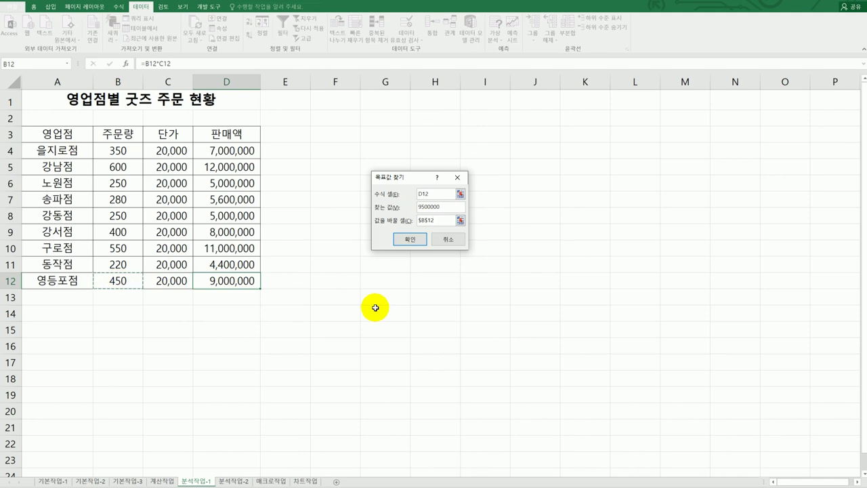
click(410, 240)
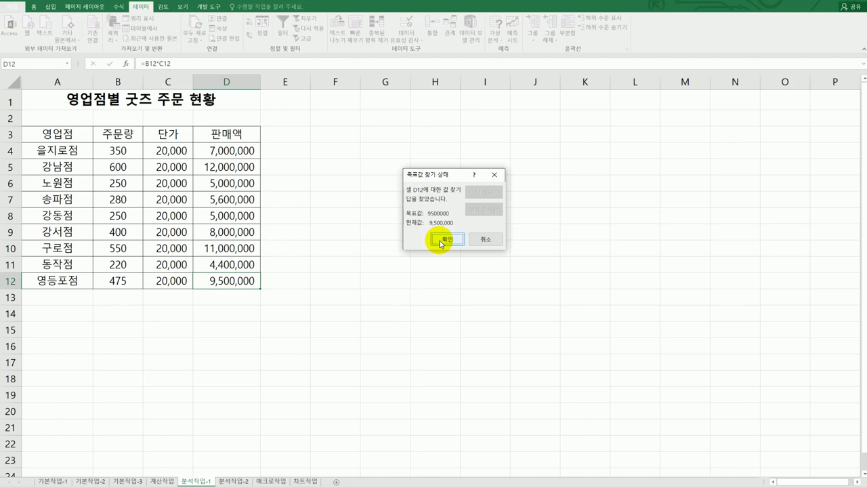
click(440, 240)
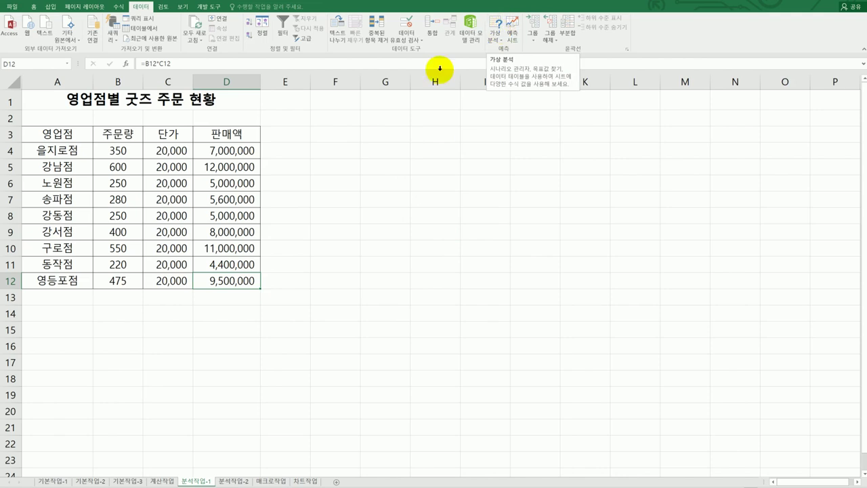
- Define the name 이익률 for cell B14 on the 분석작업-2 sheet and check its entry in the Name Manager
click(229, 481)
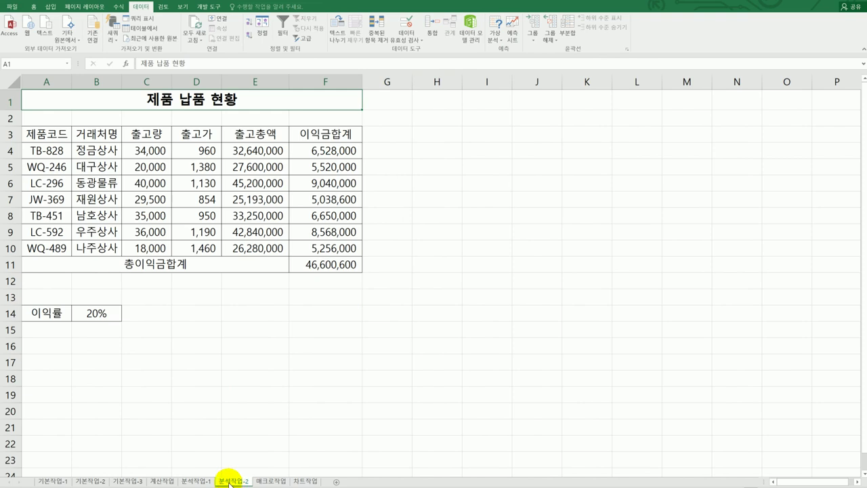
click(99, 315)
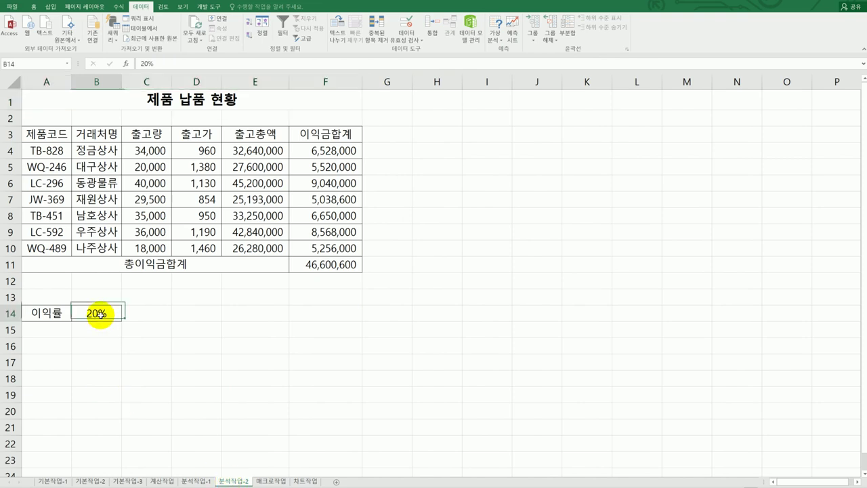
click(31, 65)
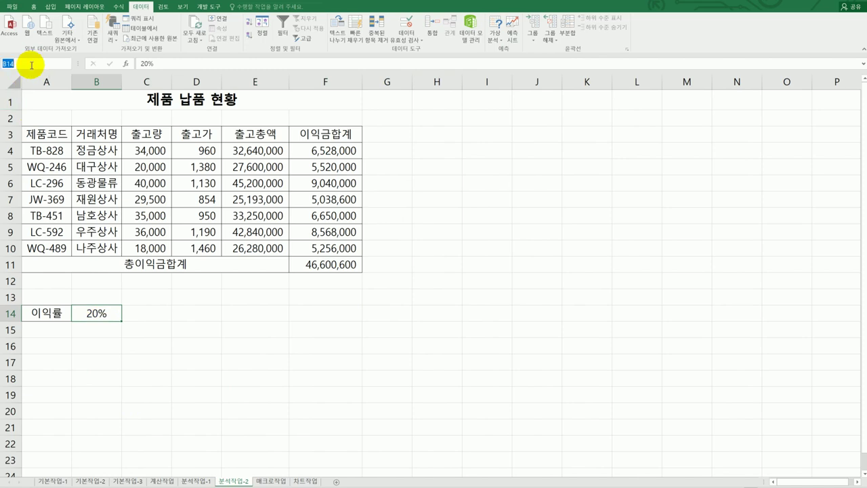
key(BackSpace)
text(ㅇㅣ이ㄱ률)
key(Escape)
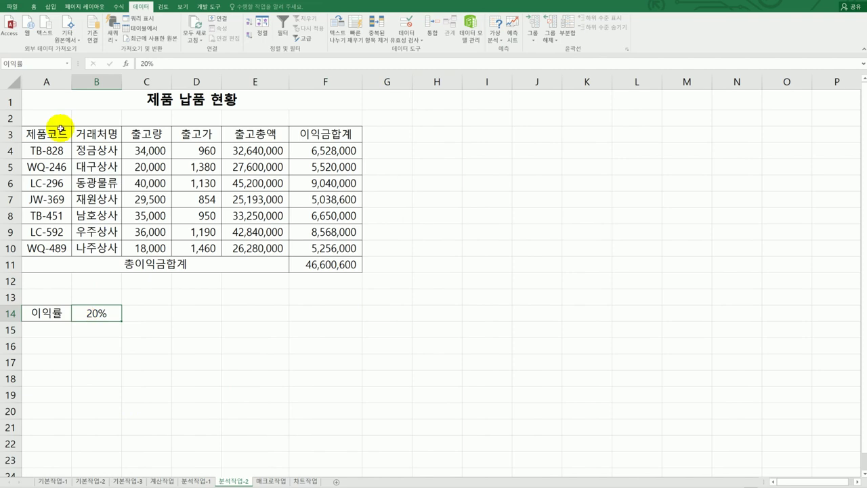
click(120, 6)
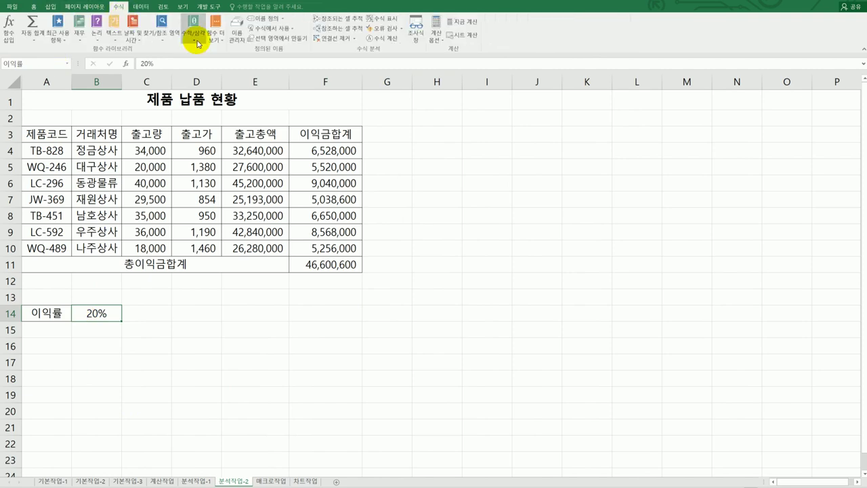
click(237, 34)
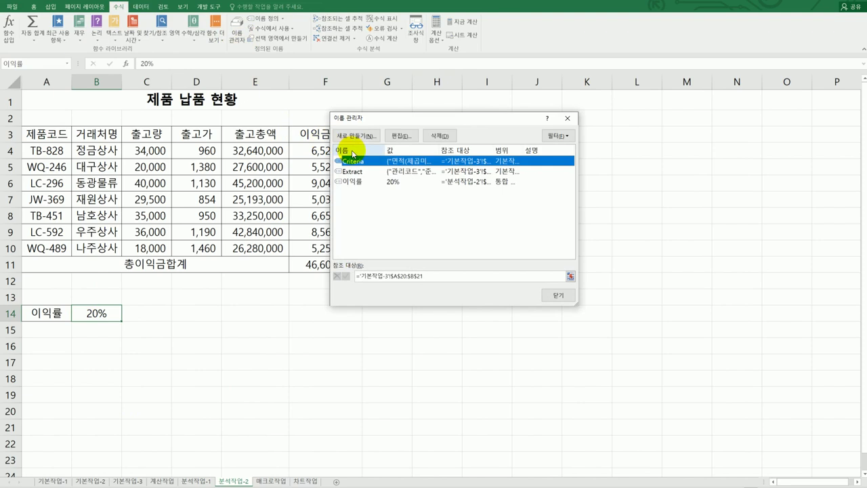
click(366, 188)
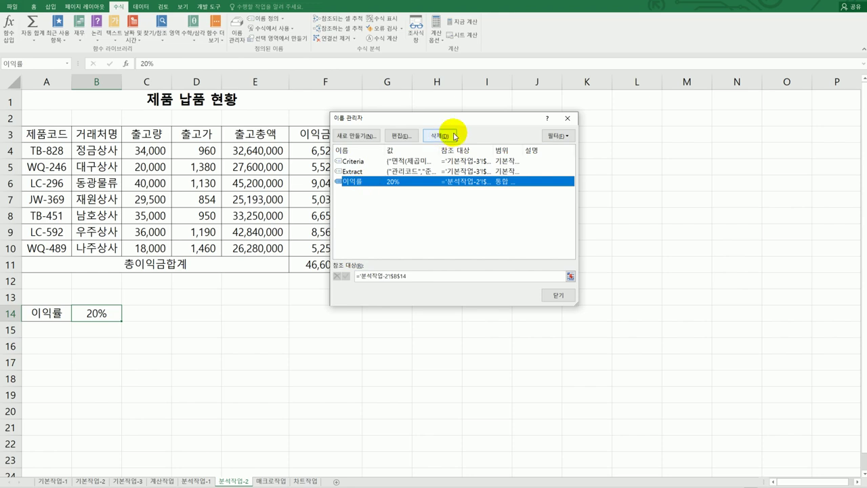
click(557, 296)
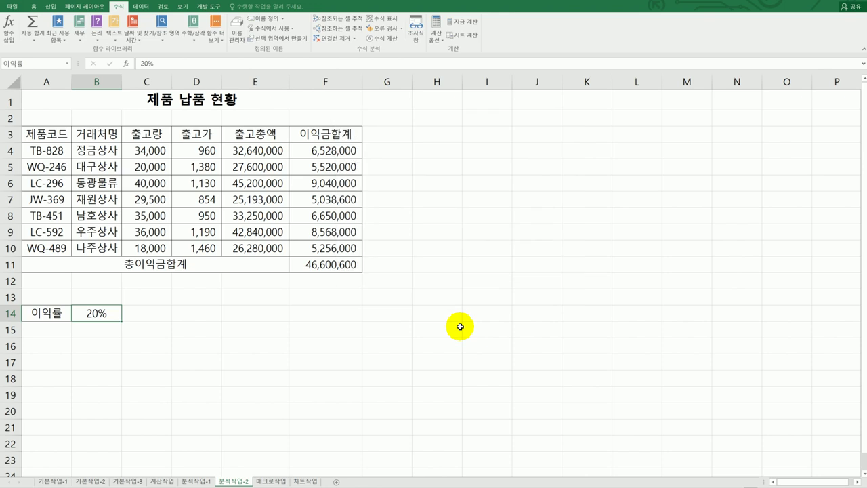
- Define the name 이익금합계 for the 총이익금합계 total in cell F11
click(328, 271)
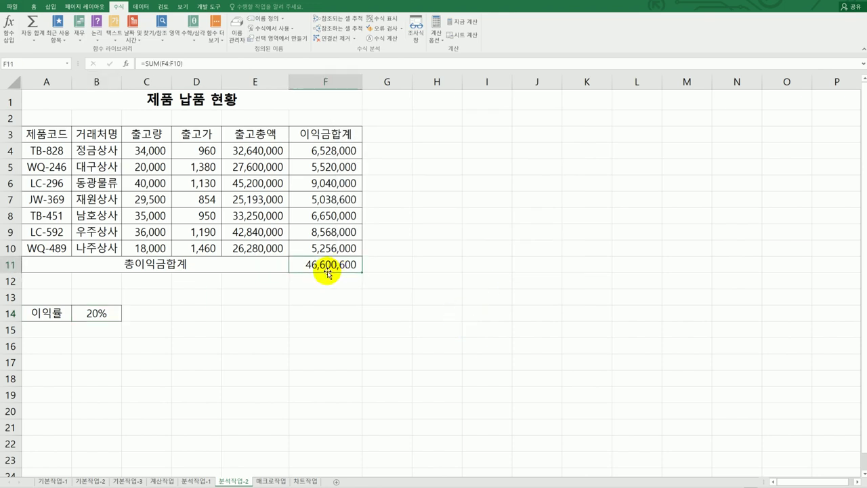
click(20, 64)
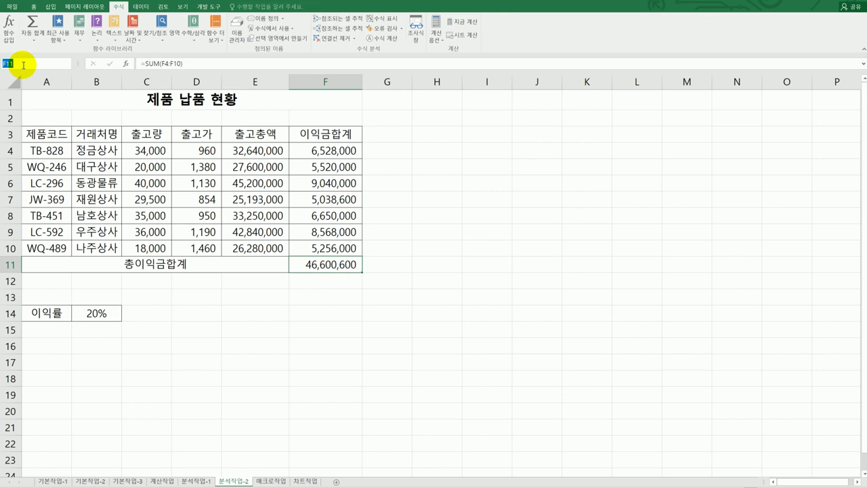
text(이익금합계)
key(Return)
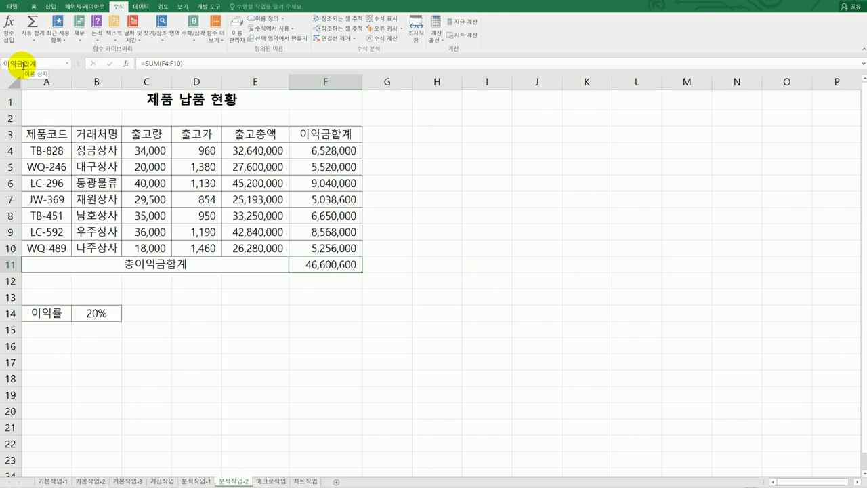
- Start a new scenario in the Scenario Manager with B14 as the changing cell, and clear its default description
click(82, 313)
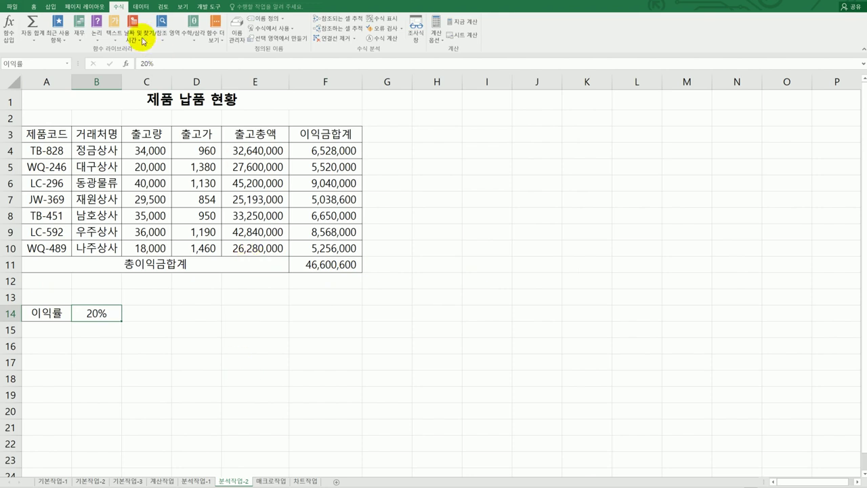
click(146, 12)
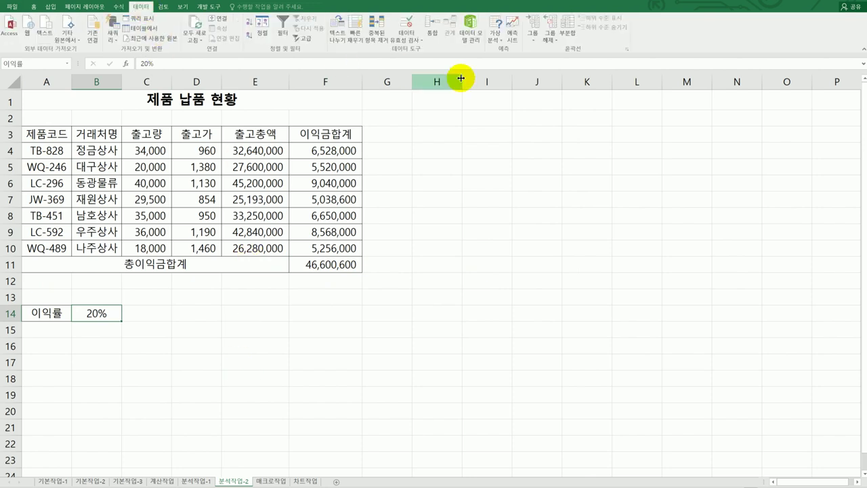
click(495, 45)
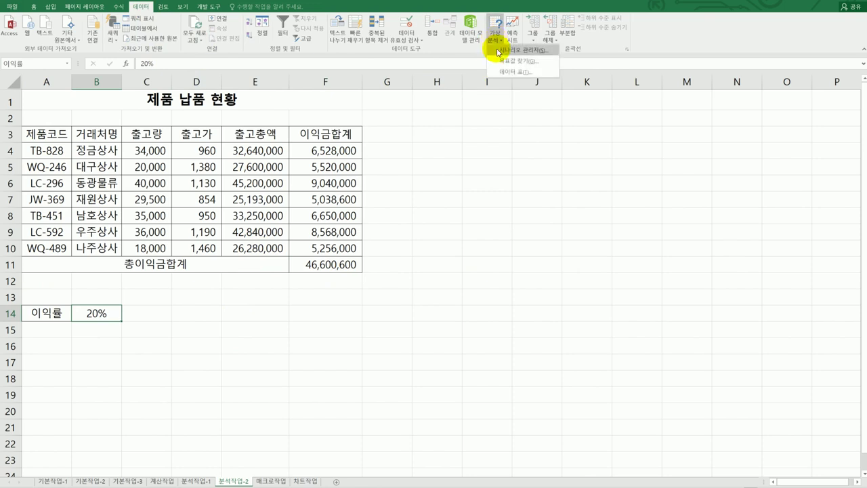
click(510, 57)
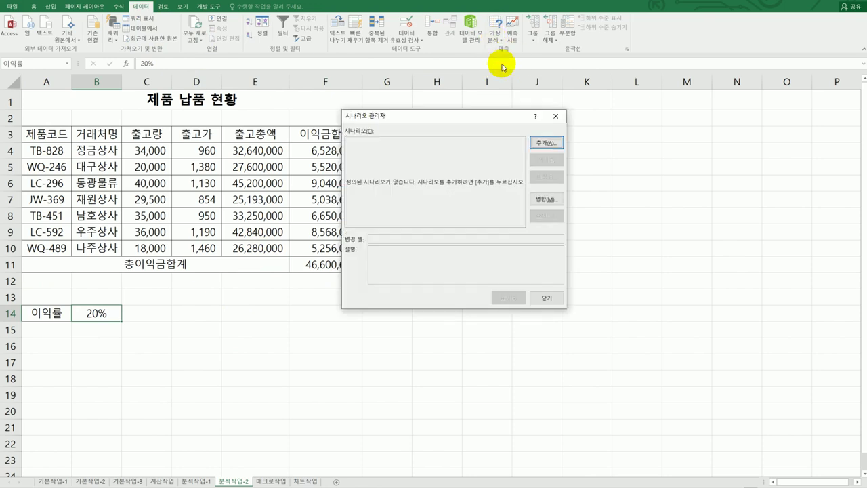
click(547, 142)
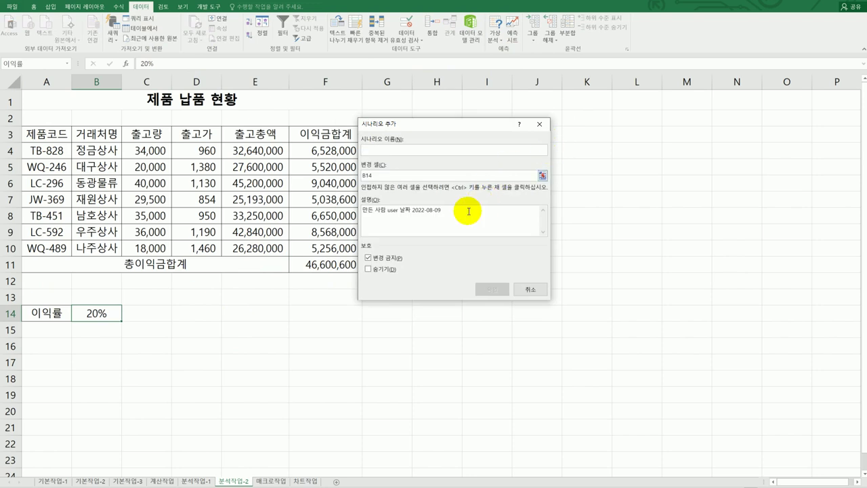
drag(465, 212, 339, 194)
key(Delete)
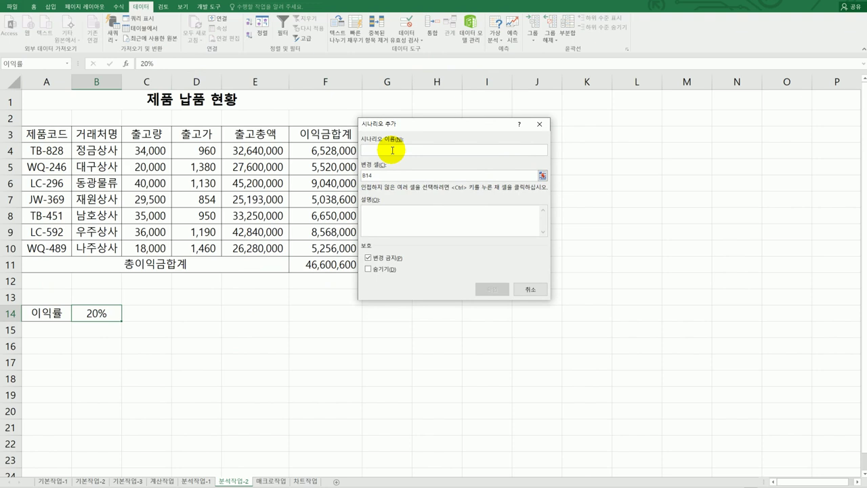
- Name the scenario 이익률인상, set its 이익률 value to 30%, and continue to adding another scenario
click(392, 149)
text(ㅇ익률인시)
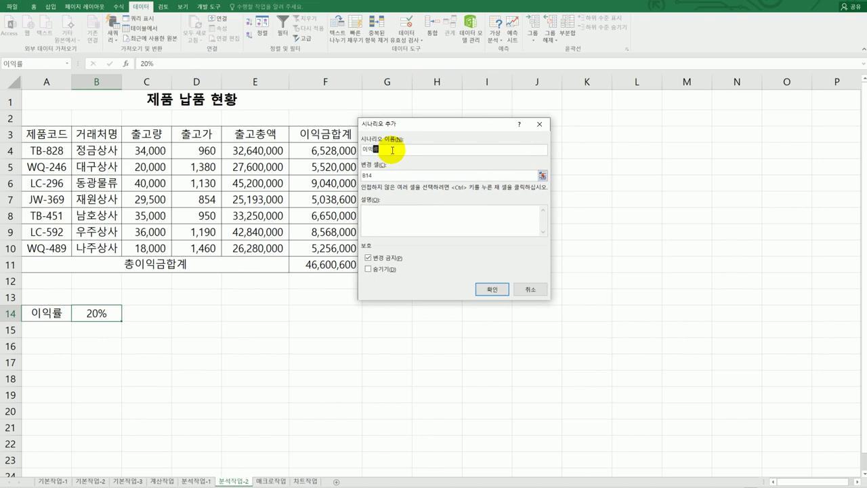
text(ㅇ)
key(Tab)
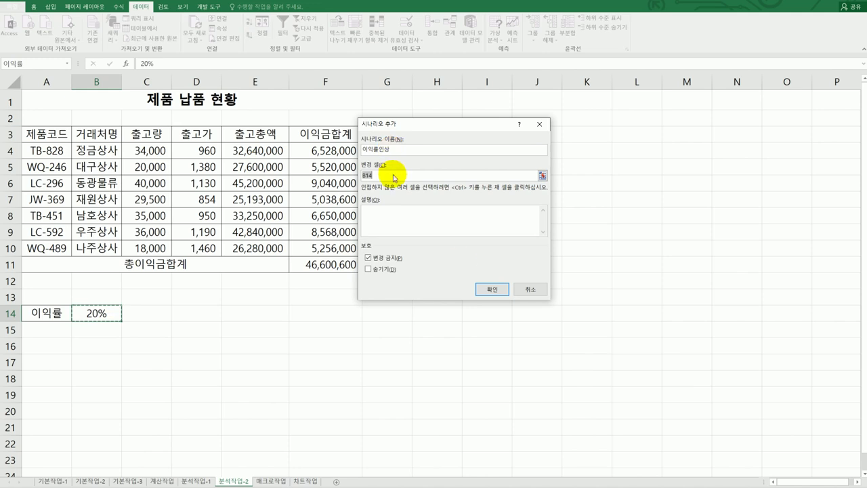
click(488, 288)
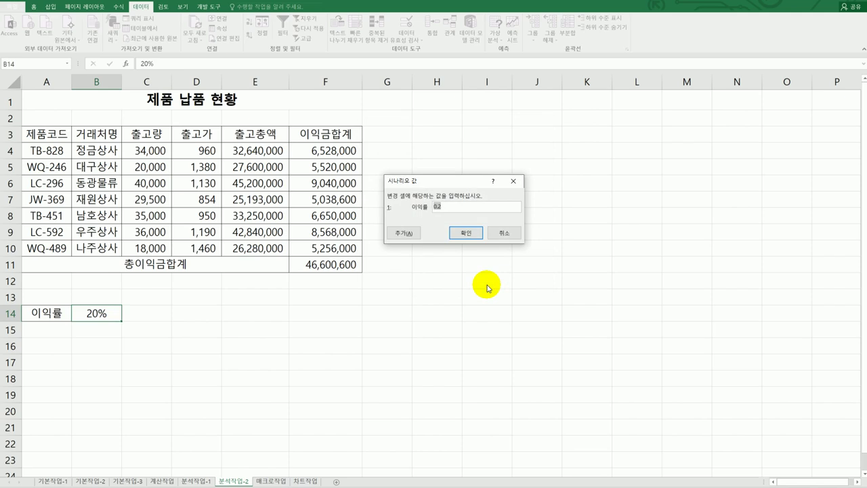
text(30%)
click(401, 234)
- Add a second scenario named 이익률인하 with no description and an 이익률 value of 10%
drag(451, 209, 342, 207)
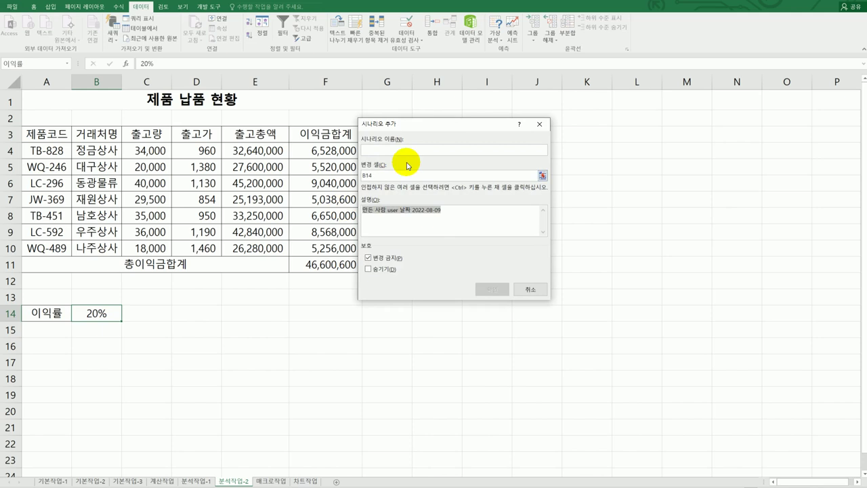
key(BackSpace)
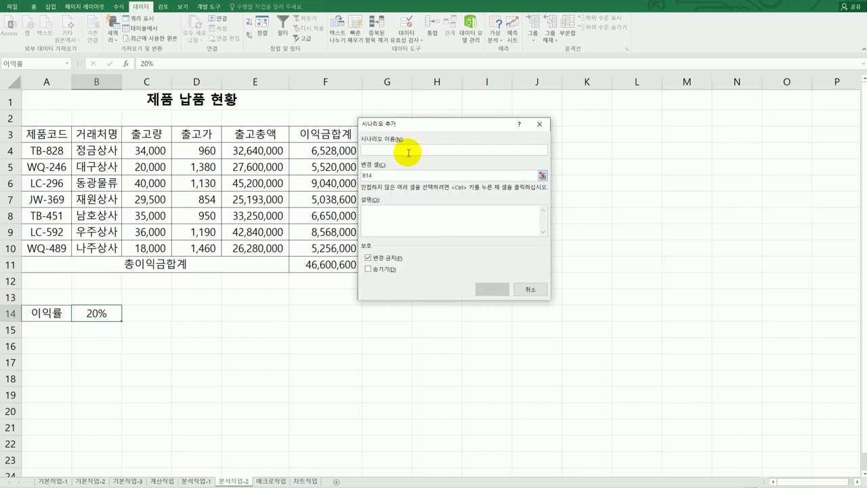
text(이익률)
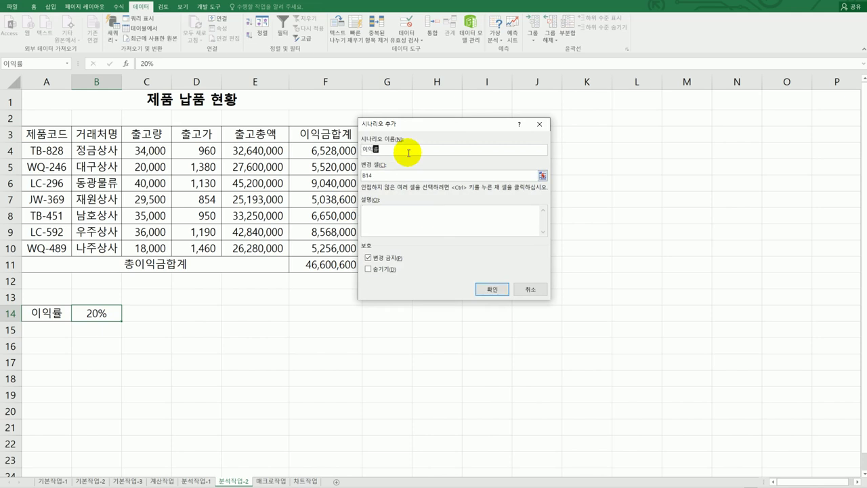
text(인하)
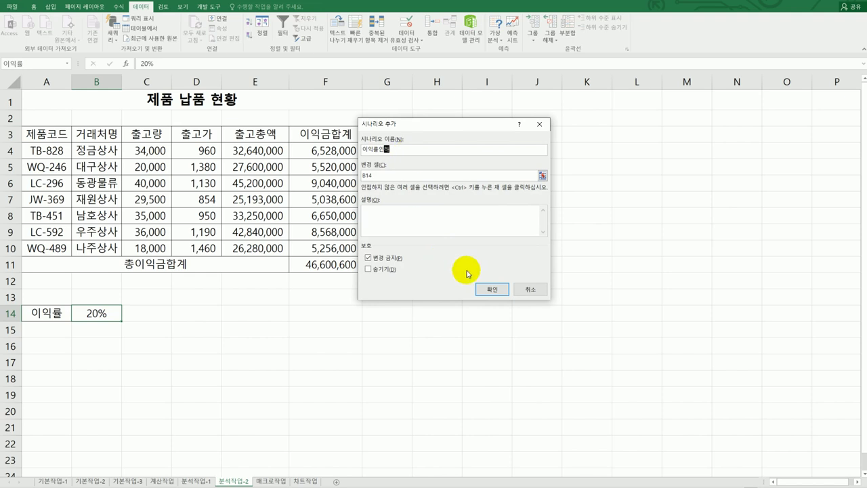
click(486, 289)
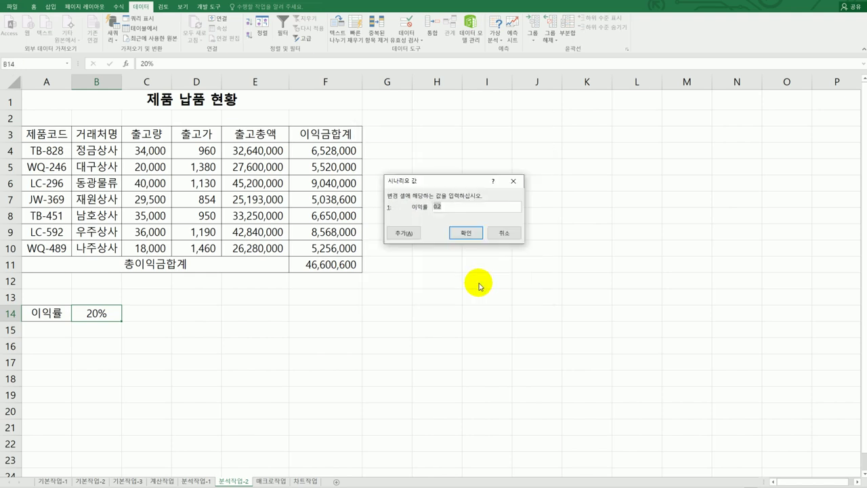
text(10%)
click(466, 232)
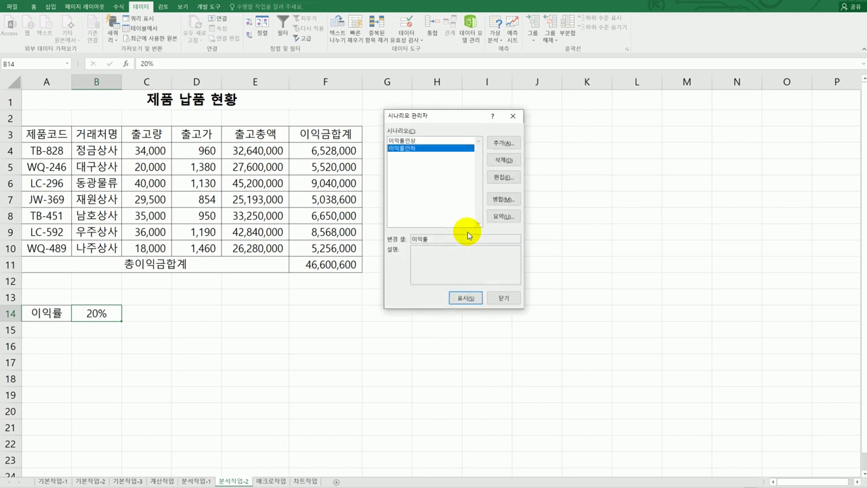
- Generate a scenario summary report with F11 as the result cell, and review it alongside the 분석작업-2 sheet
click(505, 218)
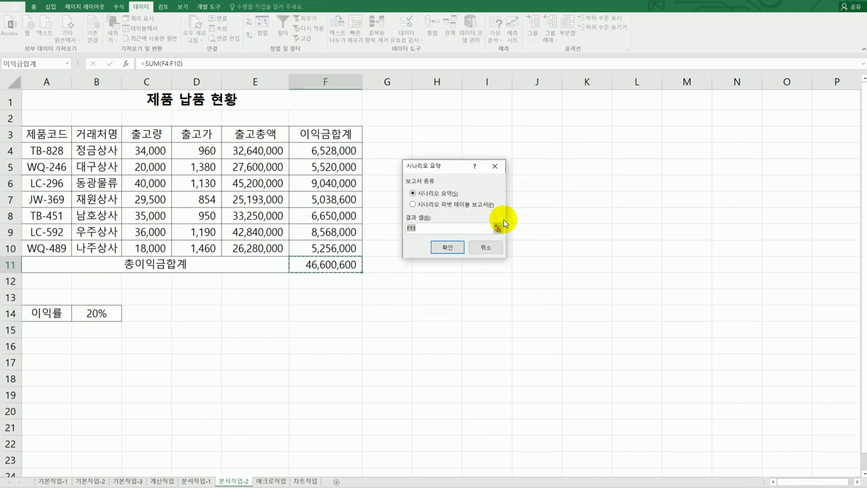
click(345, 266)
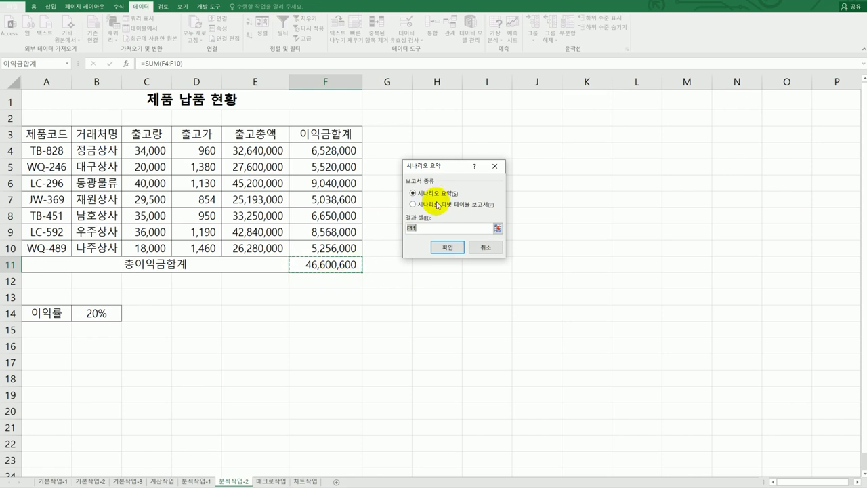
click(446, 246)
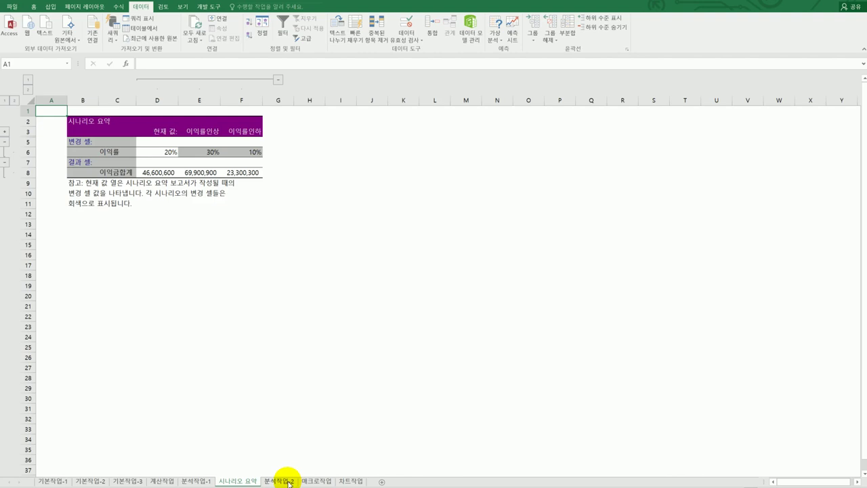
click(287, 481)
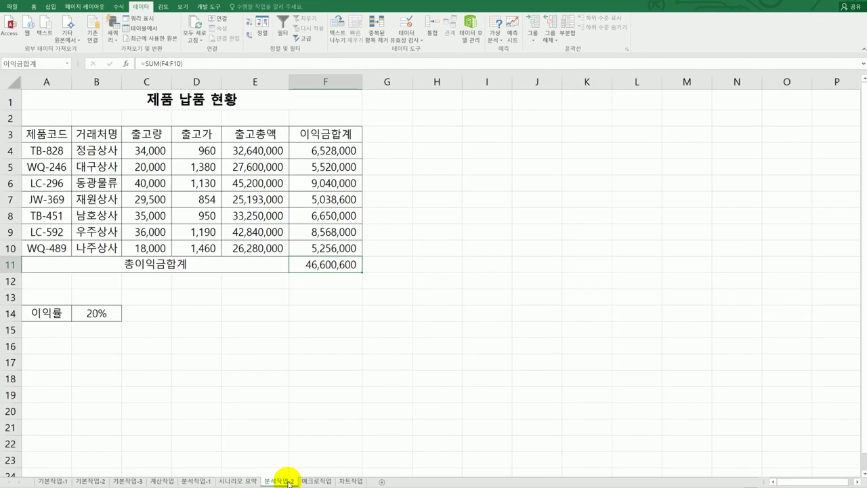
click(237, 481)
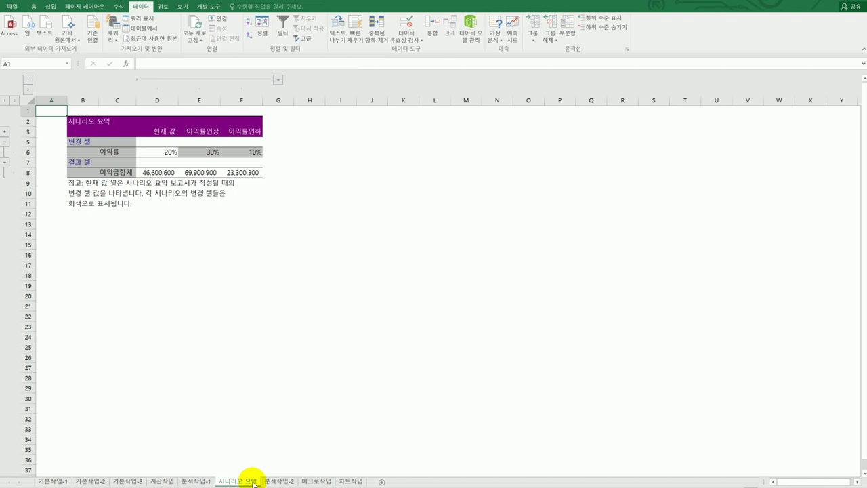
- On the 매크로작업 sheet, insert a form control button covering cells B12:C13
click(313, 481)
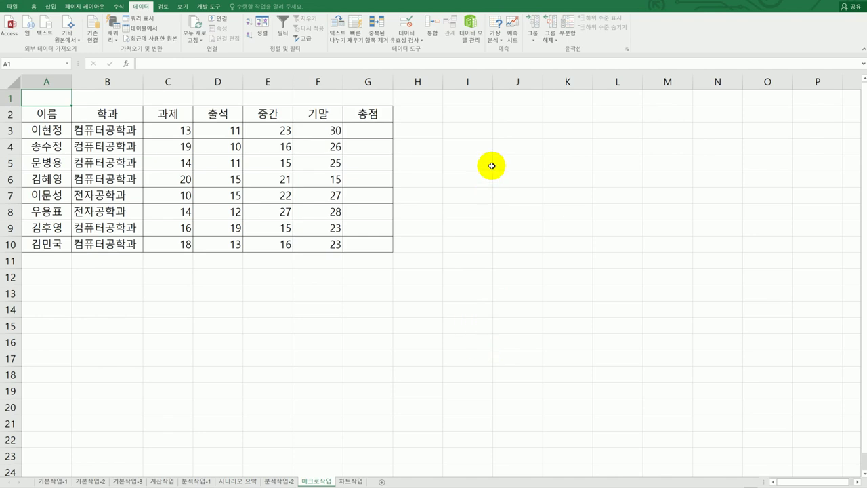
click(486, 110)
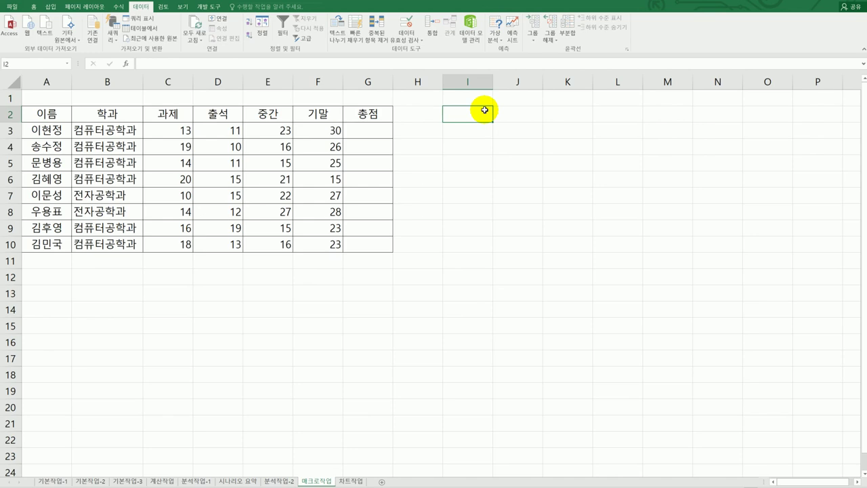
click(211, 6)
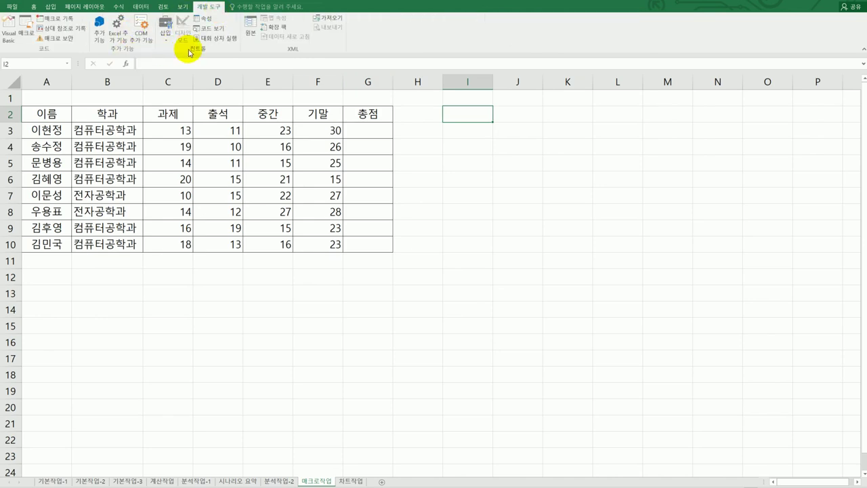
click(166, 37)
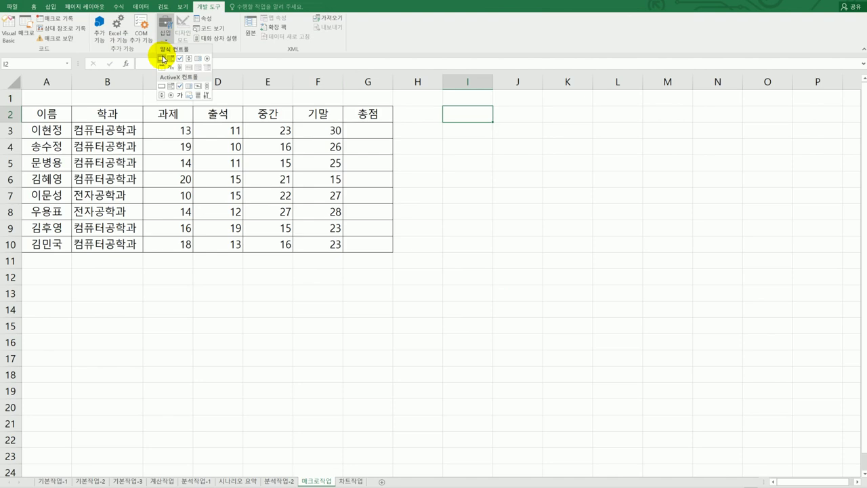
click(163, 59)
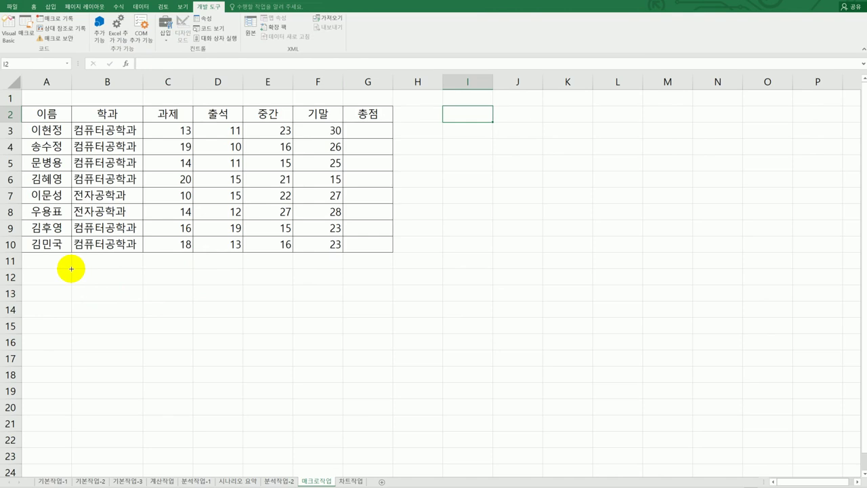
drag(71, 269, 179, 298)
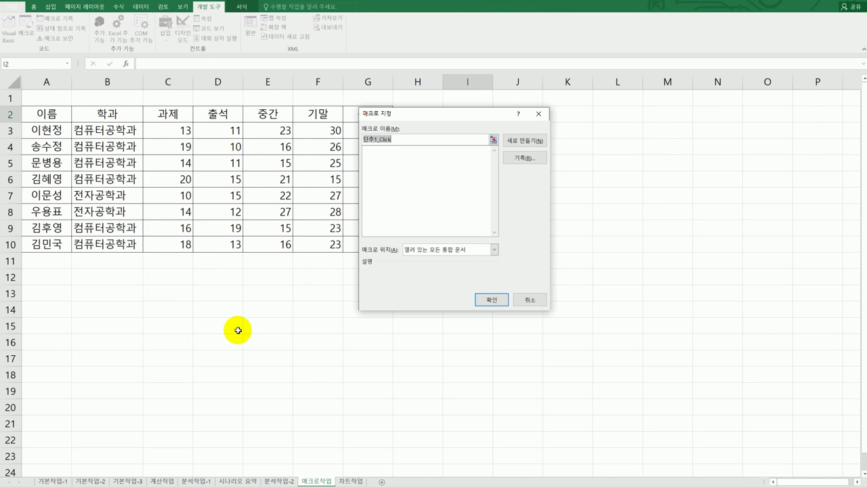
- Name the button's macro 총점 and start recording it in the current workbook
text(총점)
click(525, 165)
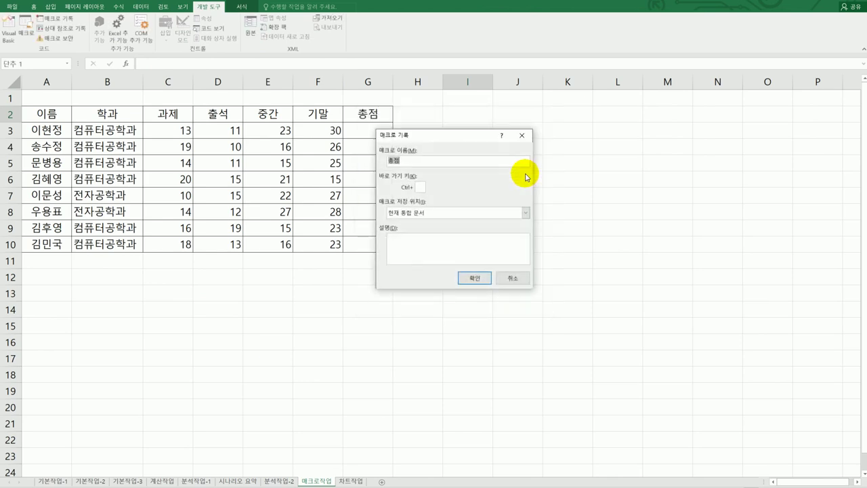
drag(448, 141, 531, 143)
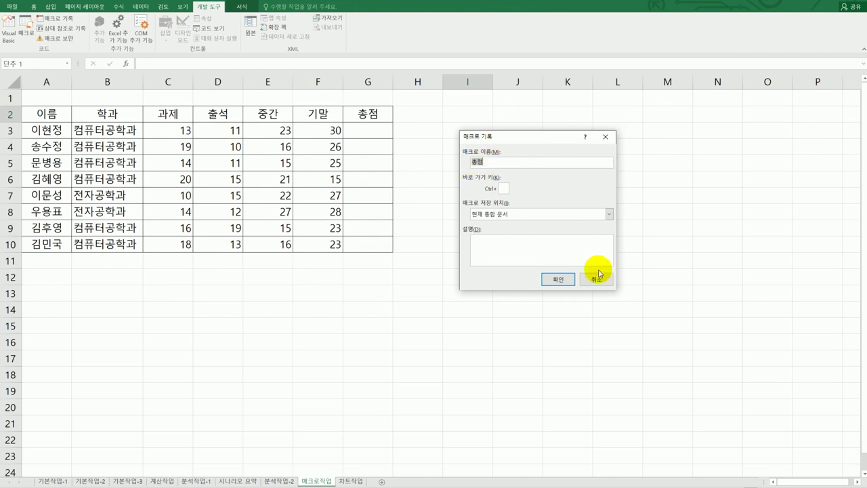
click(564, 278)
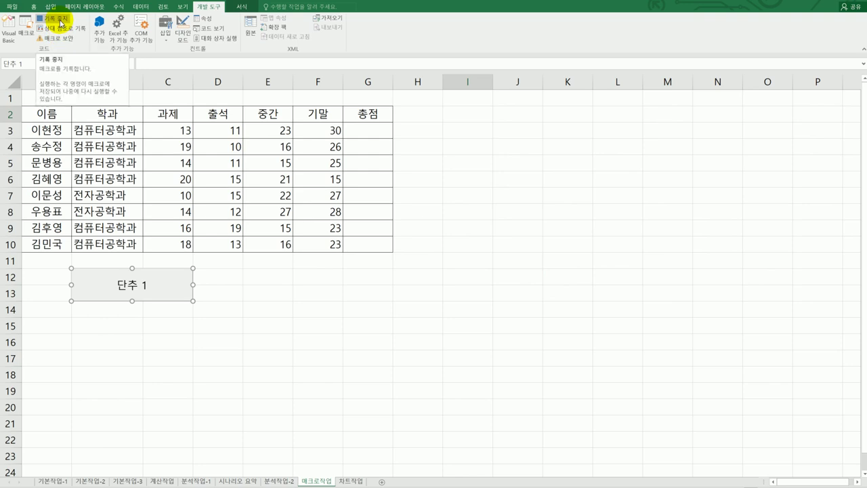
- Enter a SUM formula in G3 that totals the scores in C3:F3
click(364, 139)
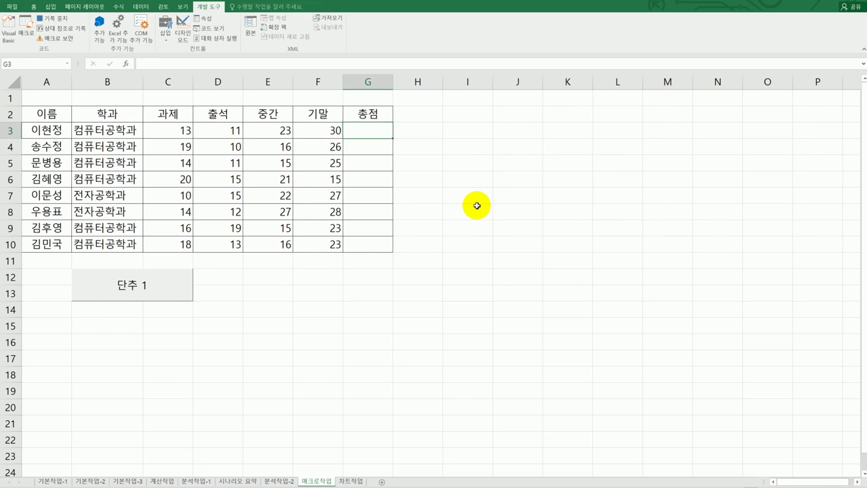
text(=ㄴ)
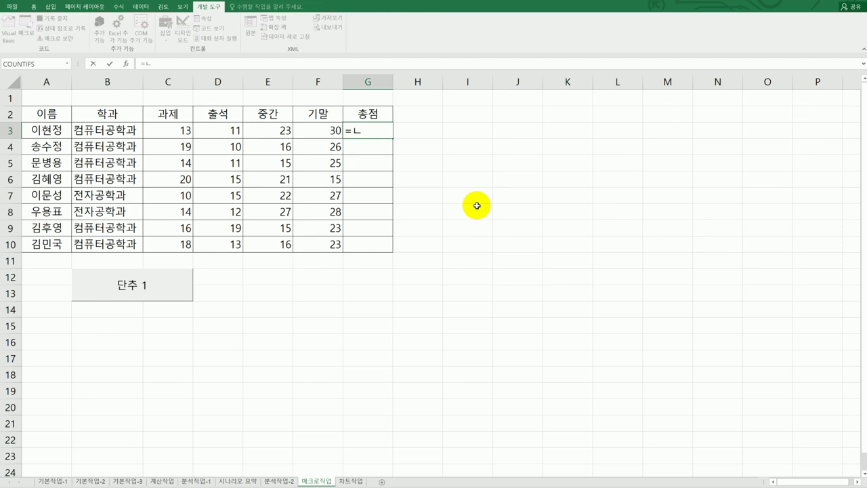
key(BackSpace)
text(sum)
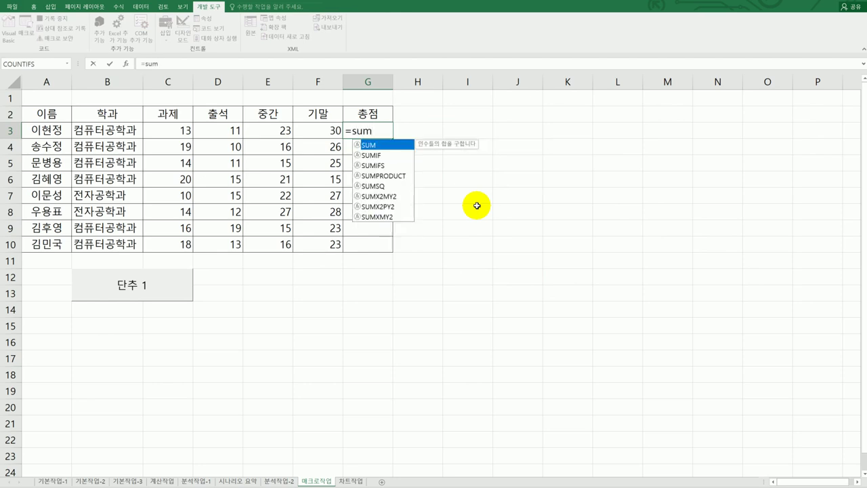
key(Tab)
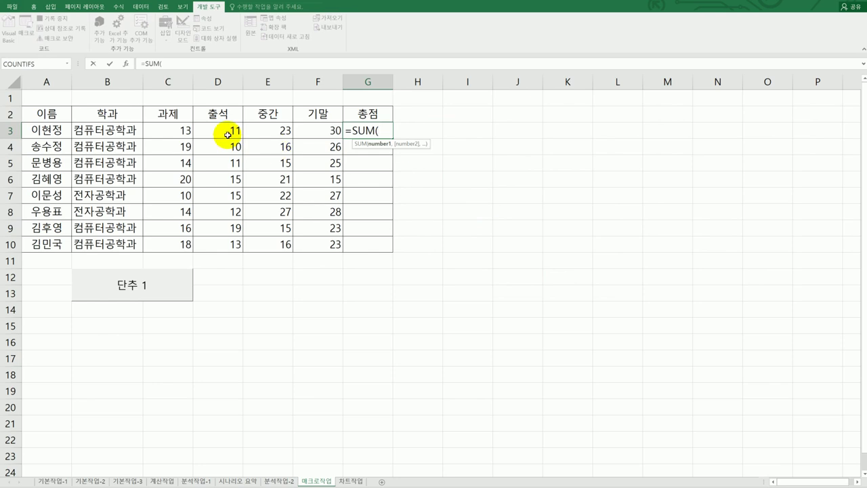
drag(189, 128, 309, 130)
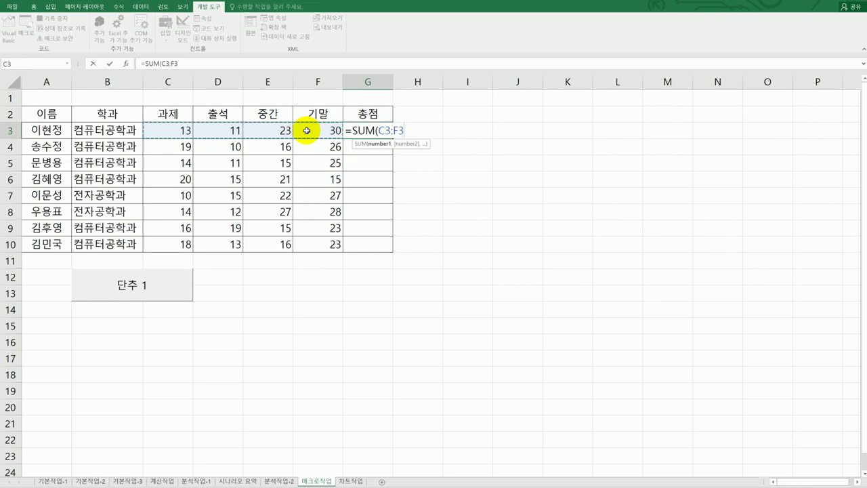
key(Return)
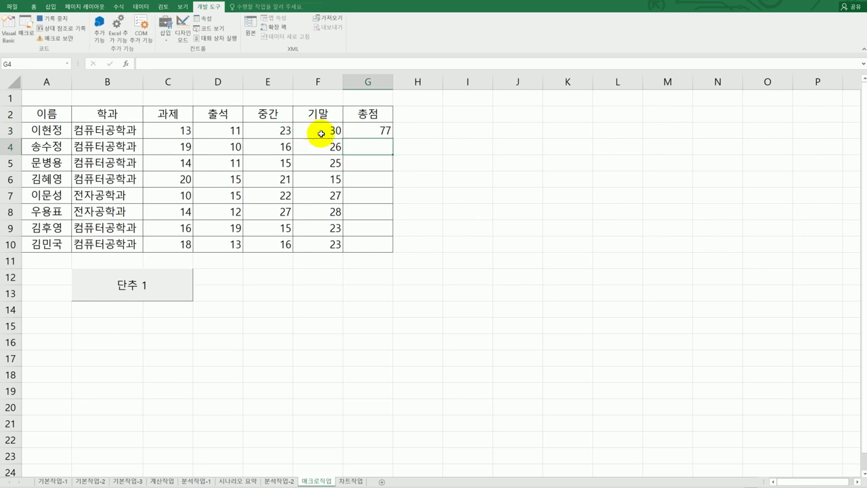
- Fill the G3 total formula down to G10 and stop recording the macro
click(372, 131)
drag(395, 139, 390, 249)
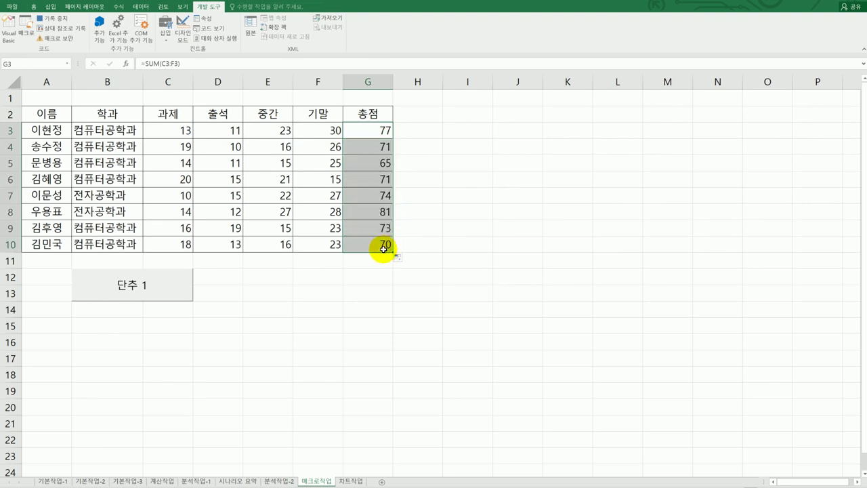
click(384, 249)
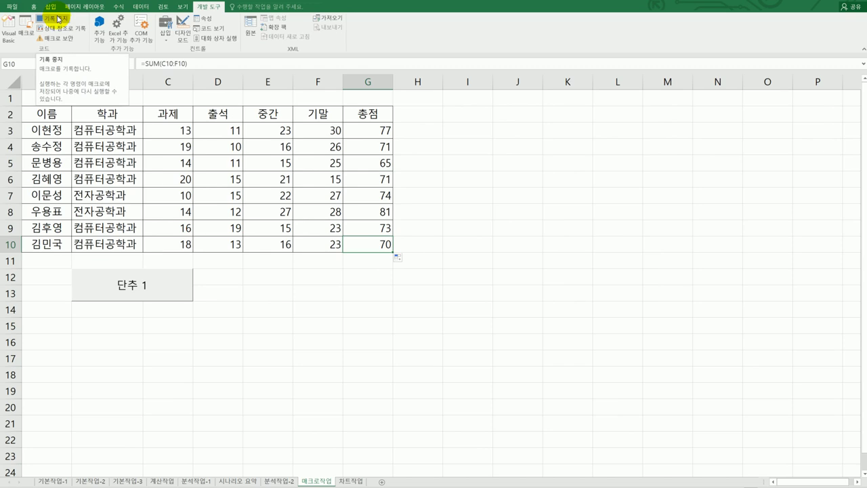
click(58, 19)
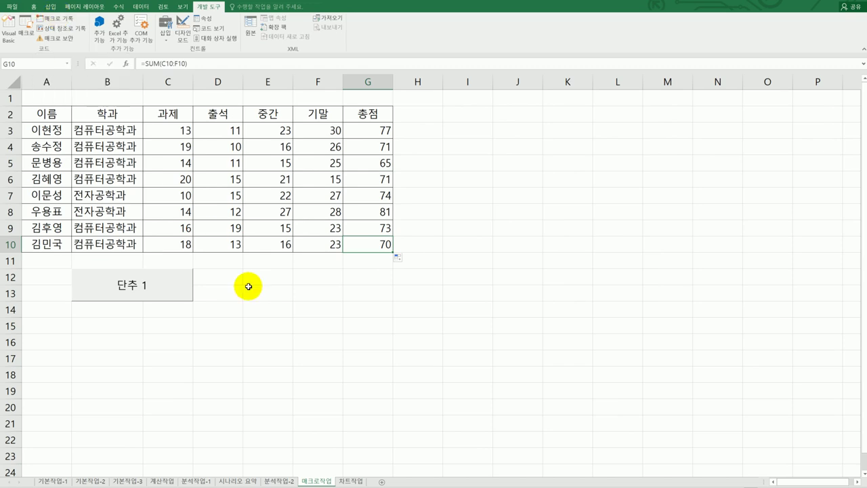
- Change the form button's caption to 총점 and deselect the button
right_click(170, 287)
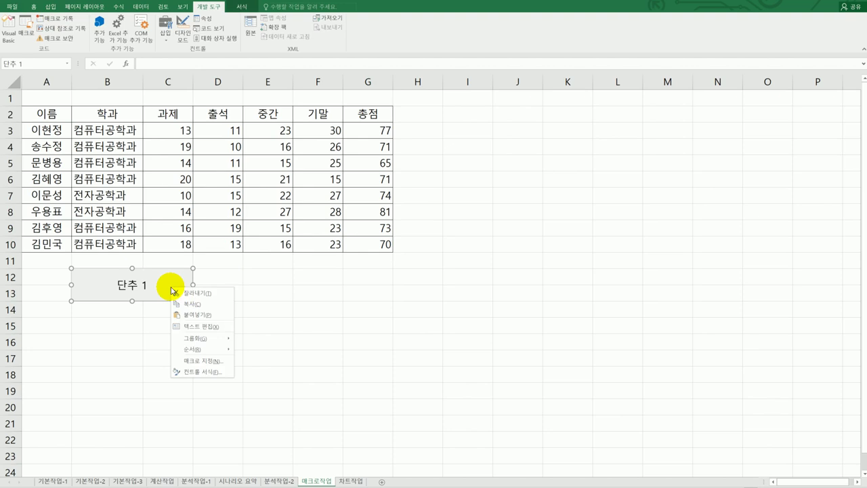
click(221, 329)
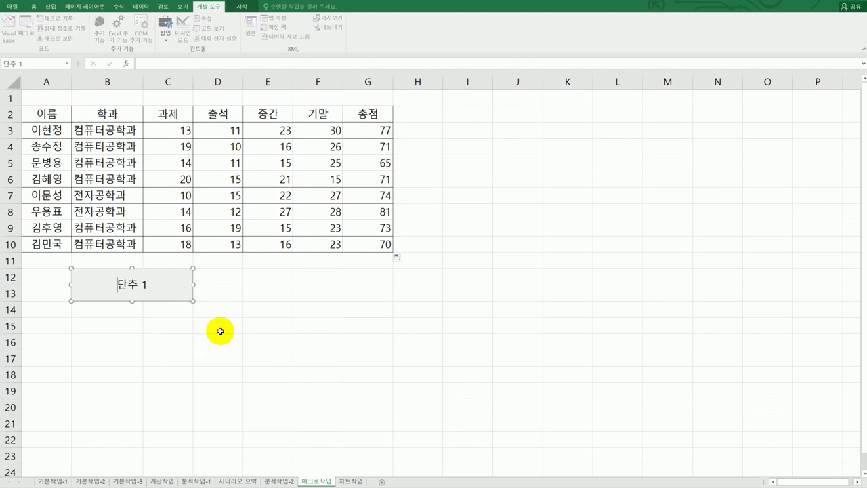
key(ctrl+a)
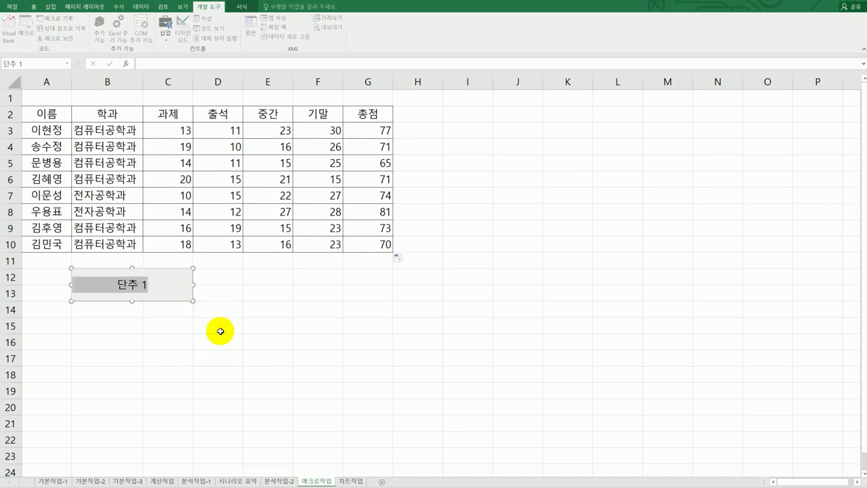
text(chdwja)
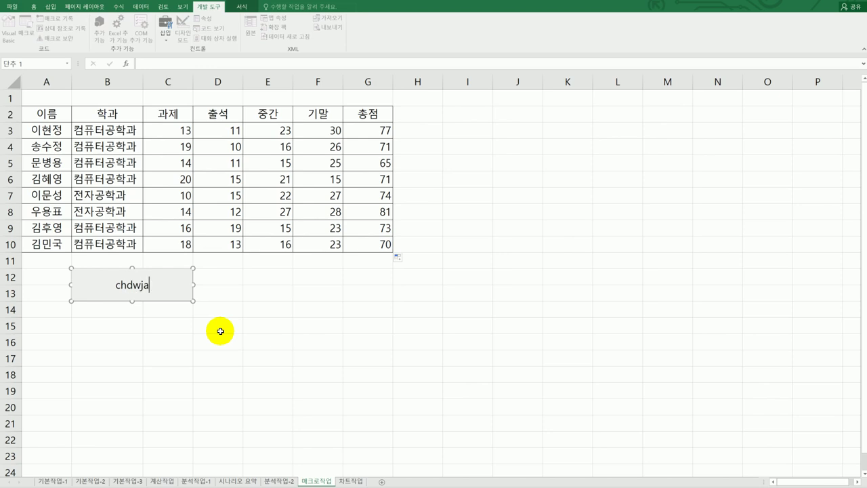
key(BackSpace)
key(BackSpace)
key(BackSpace)
key(BackSpace)
key(BackSpace)
key(BackSpace)
text(총점)
click(221, 331)
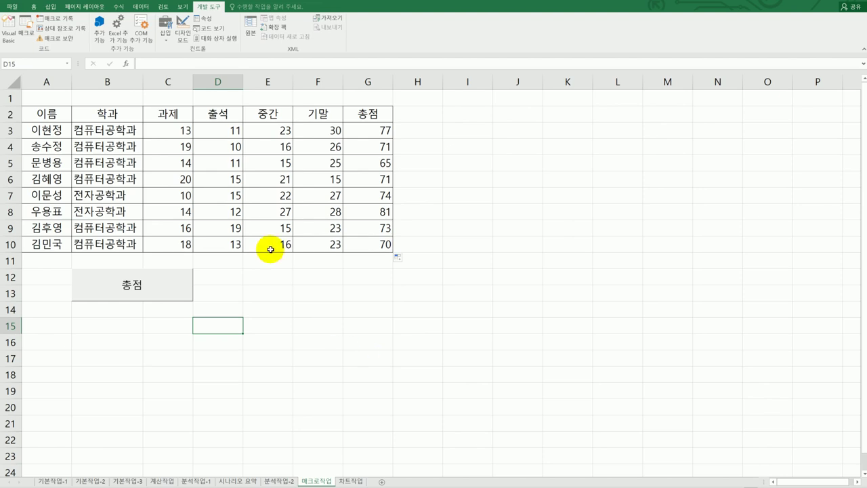
- Draw a pentagon block arrow shape over E12:F13, about 3.66 by 1.19 cm, and label it 셀스타일
click(49, 7)
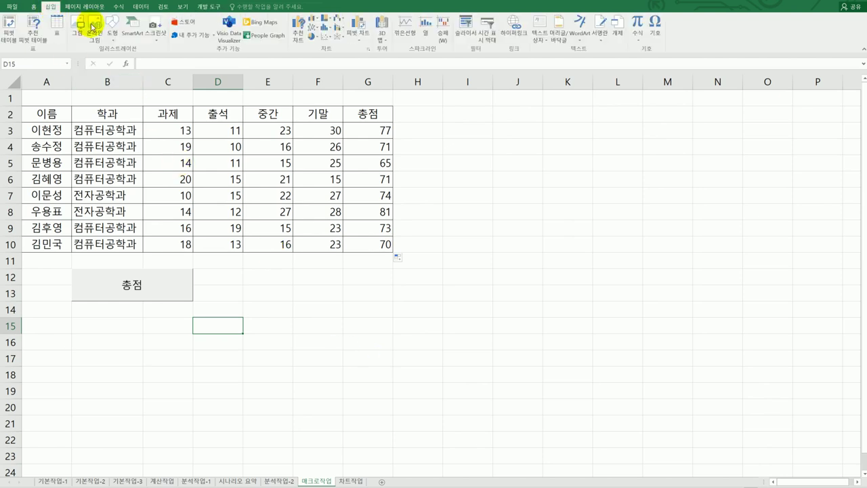
click(112, 31)
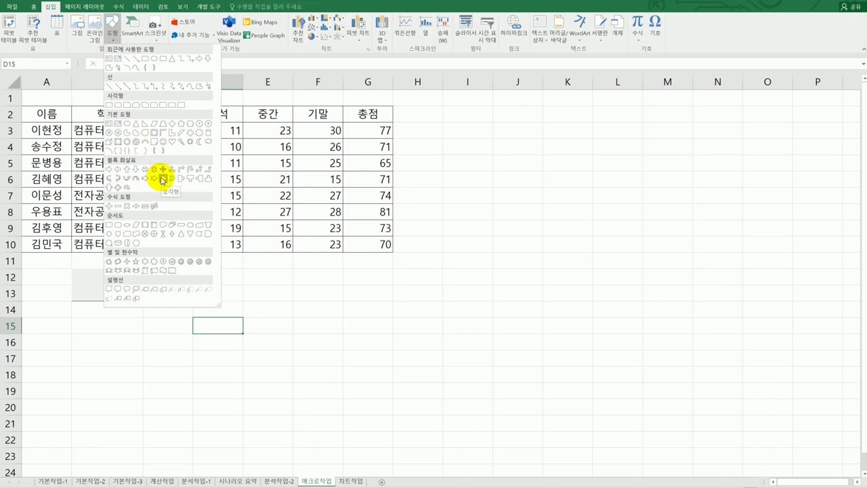
click(163, 179)
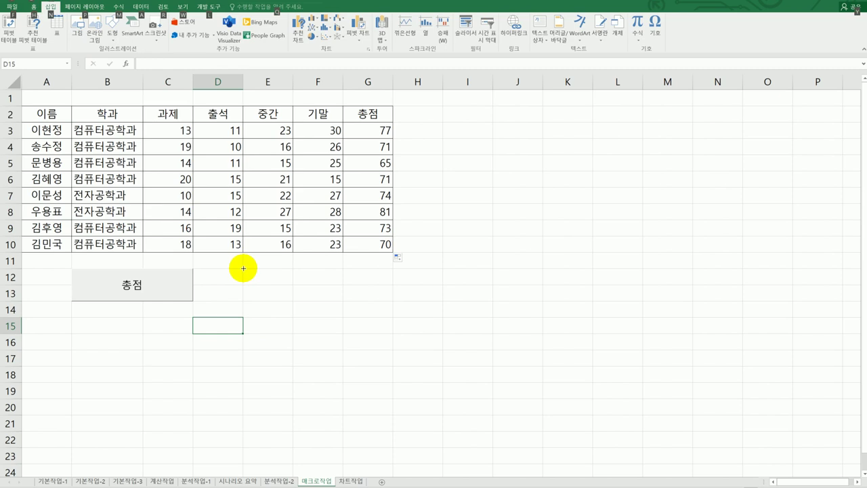
drag(244, 268, 328, 306)
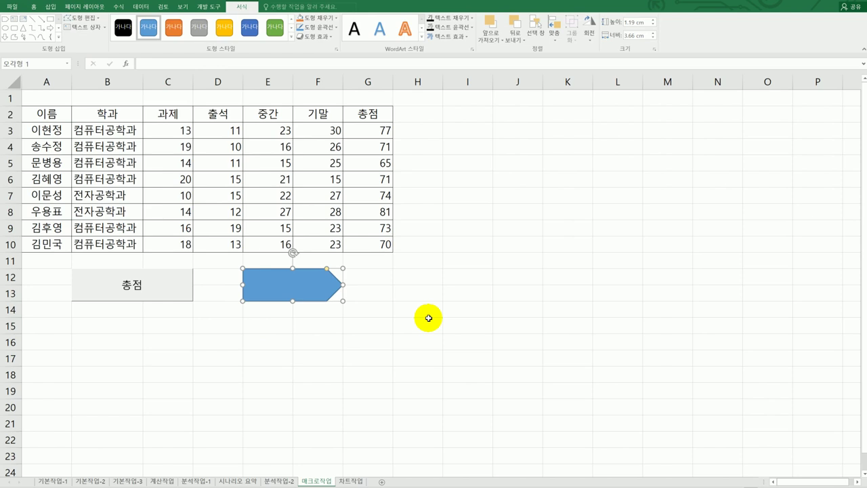
text(셀)
text(스타이)
text(ㄹ)
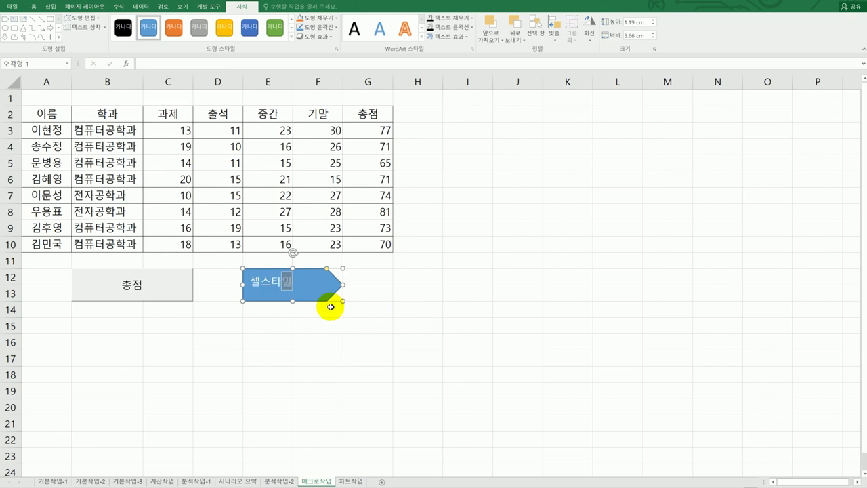
click(325, 284)
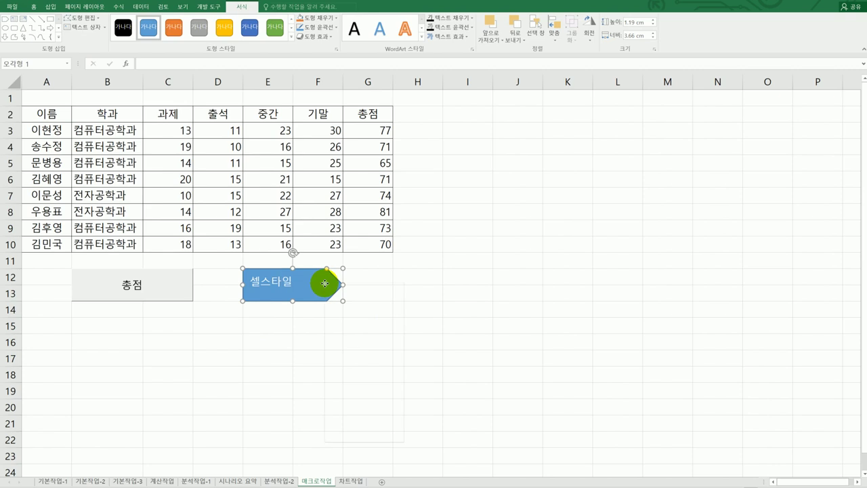
- Assign a new macro named 셀스타일 to the pentagon shape and start recording it in the current workbook
right_click(325, 285)
click(382, 402)
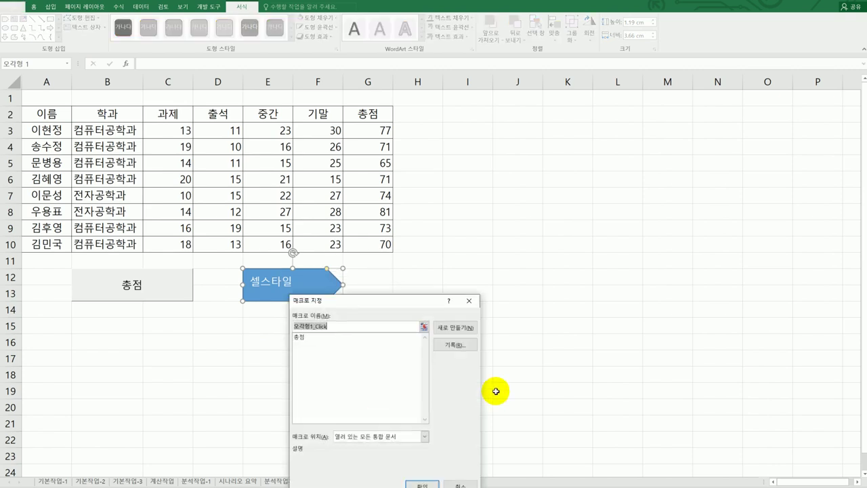
drag(405, 304, 556, 182)
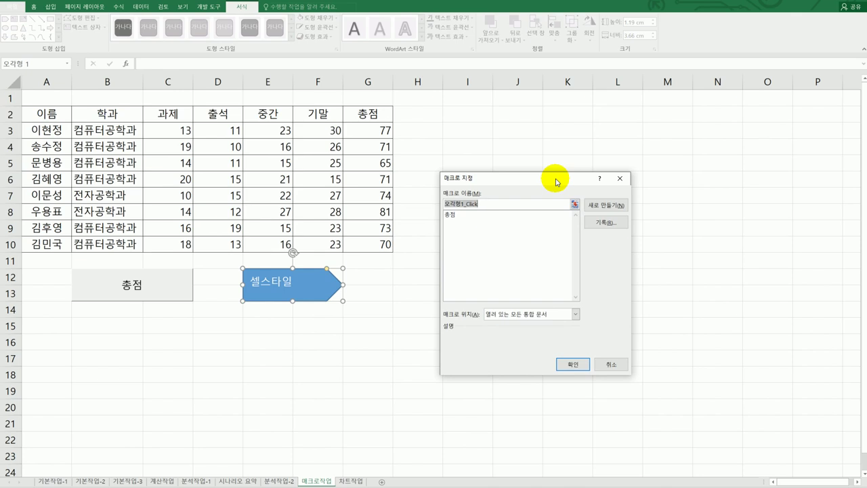
text(셀스ㅌ)
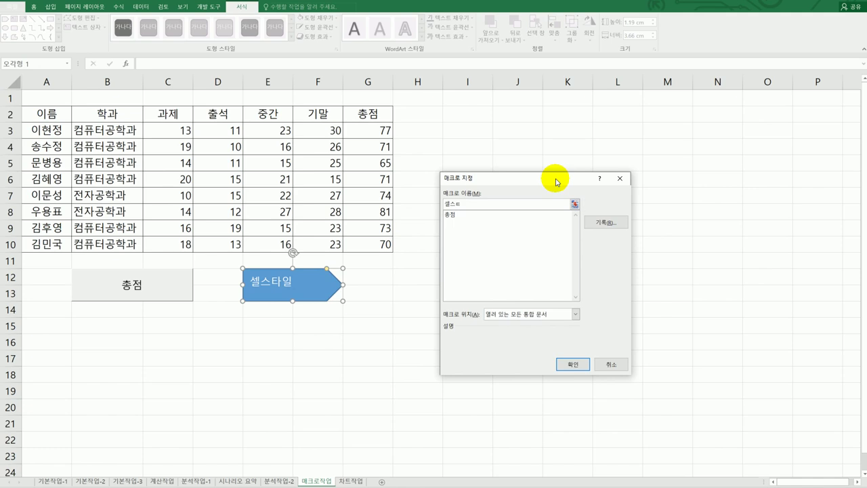
text(ㅏ일)
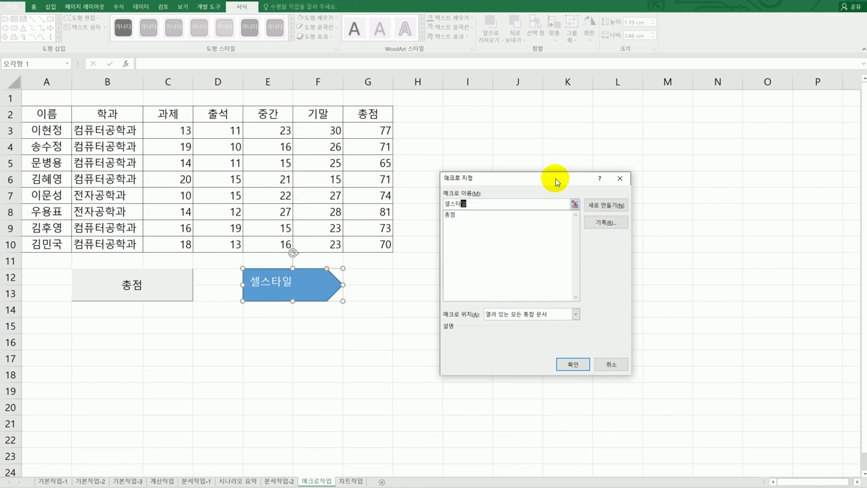
click(606, 222)
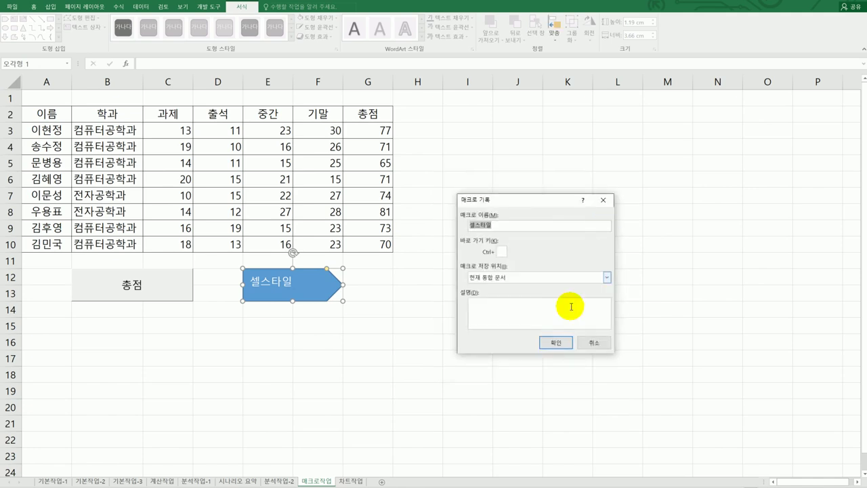
click(555, 343)
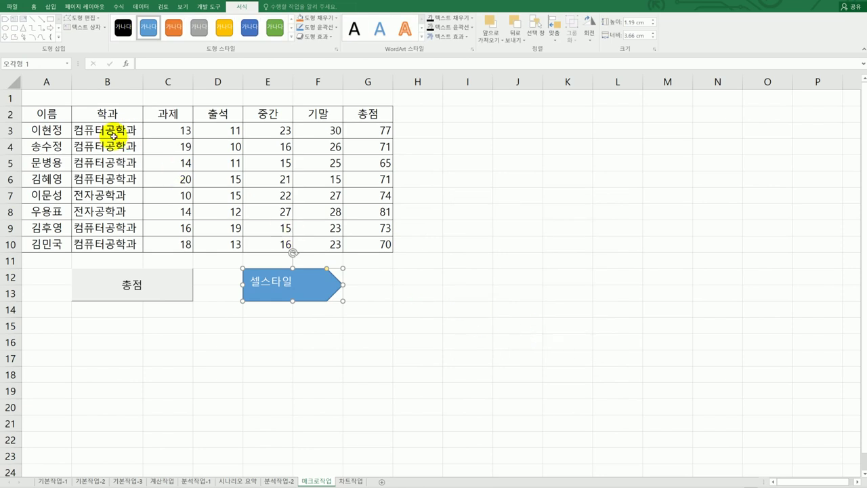
- Apply the 강조색6 cell style to header cells A2:G2 and stop recording the macro
drag(52, 113, 371, 117)
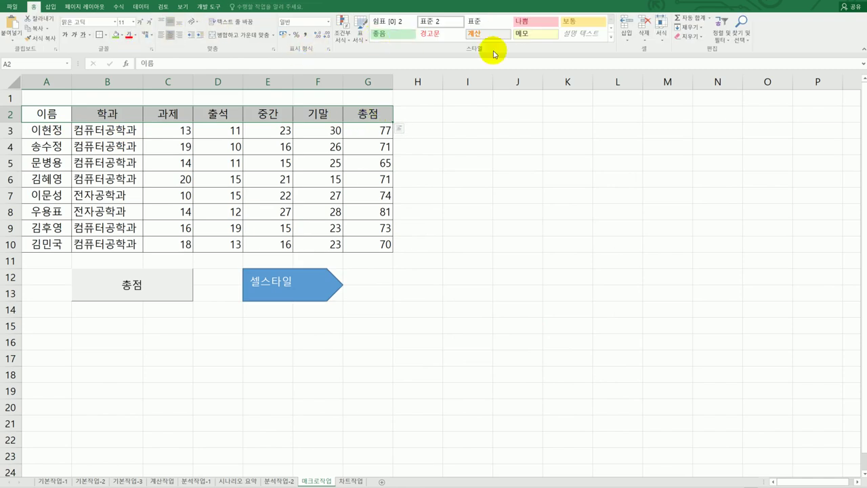
click(612, 37)
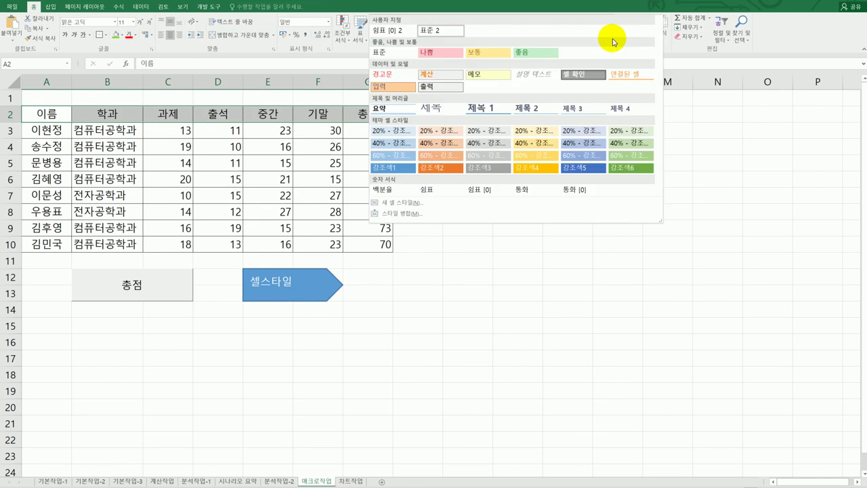
click(623, 167)
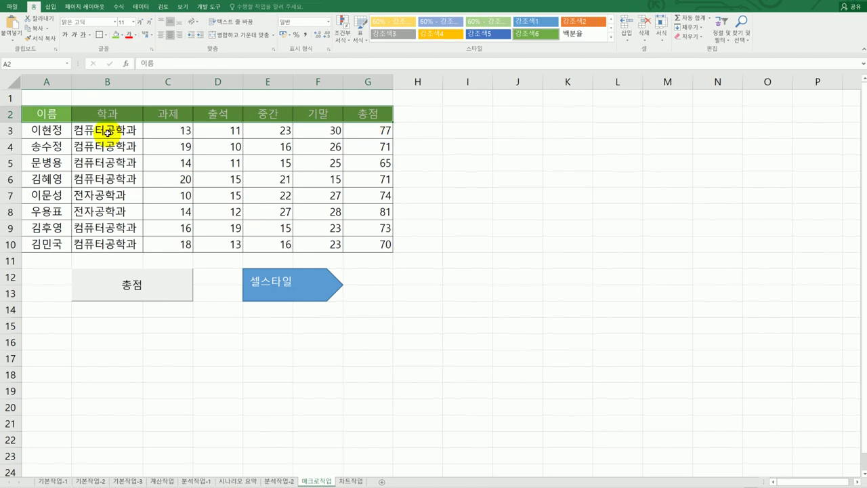
click(380, 116)
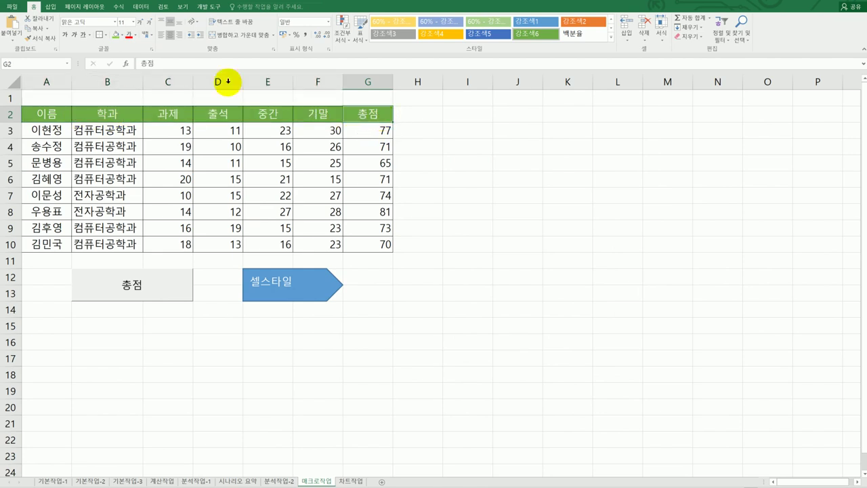
click(202, 8)
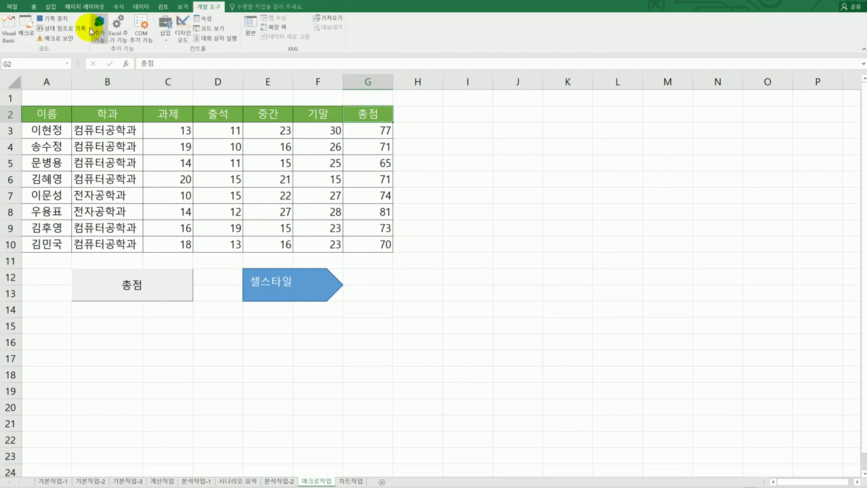
click(60, 22)
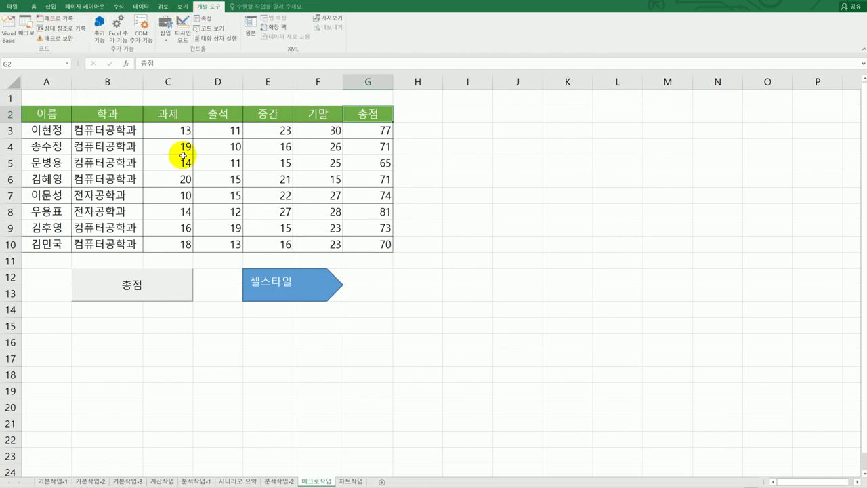
click(401, 334)
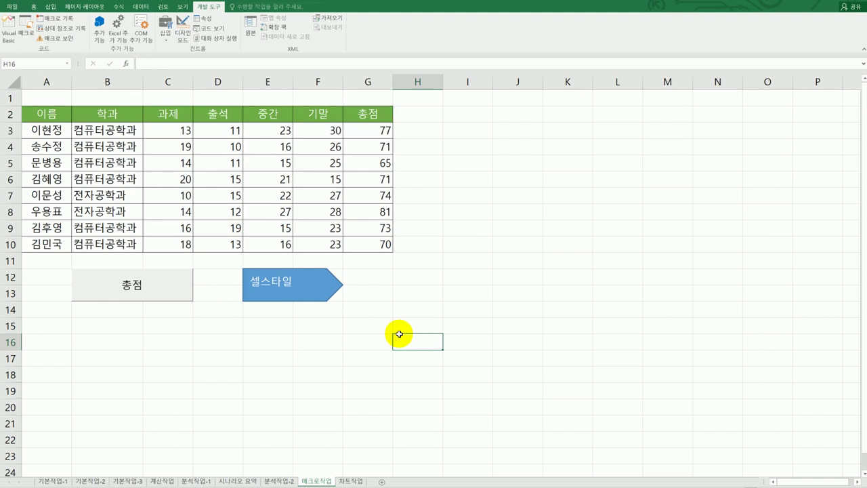
- Change the header cells A2:G2 to the 강조색1 cell style and clear the totals in G3:G10
drag(51, 117, 371, 115)
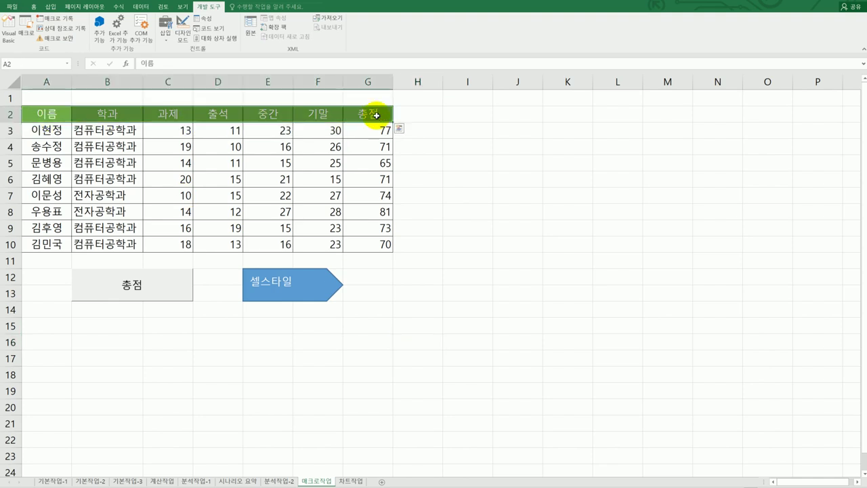
click(33, 6)
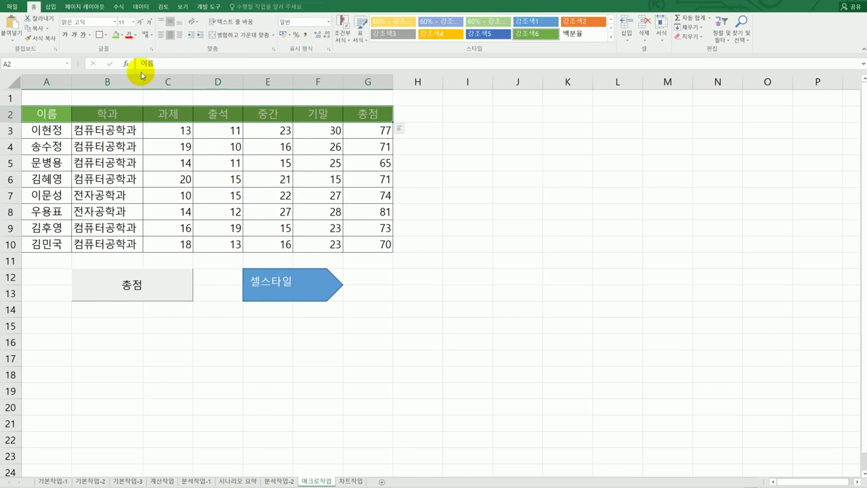
click(612, 38)
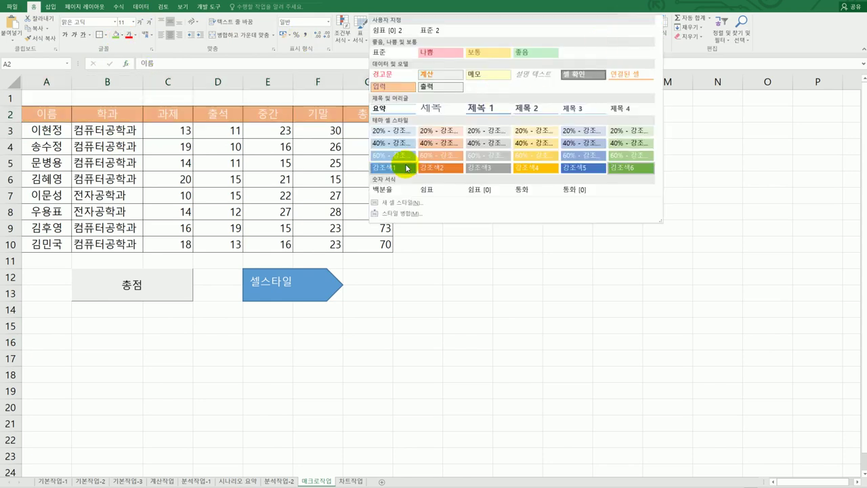
click(405, 166)
click(421, 194)
drag(372, 133, 372, 240)
click(517, 261)
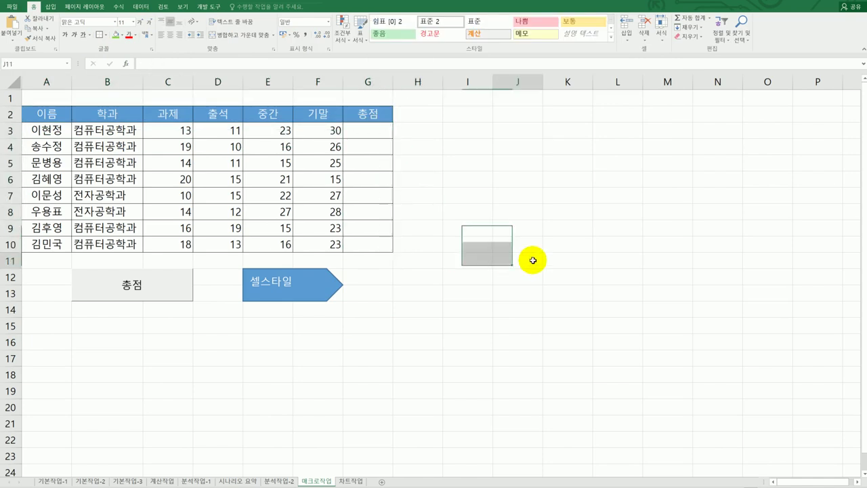
- Test the two macros by running 총점 from its button and 셀스타일 from its pentagon shape
click(174, 293)
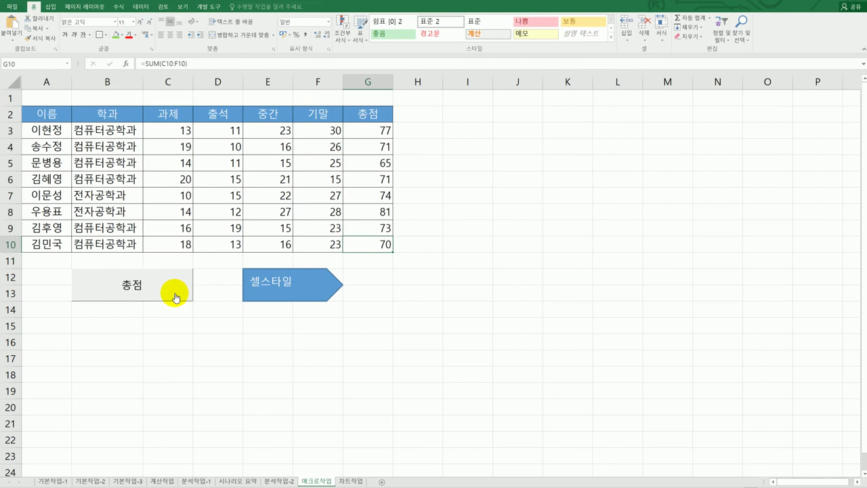
click(287, 281)
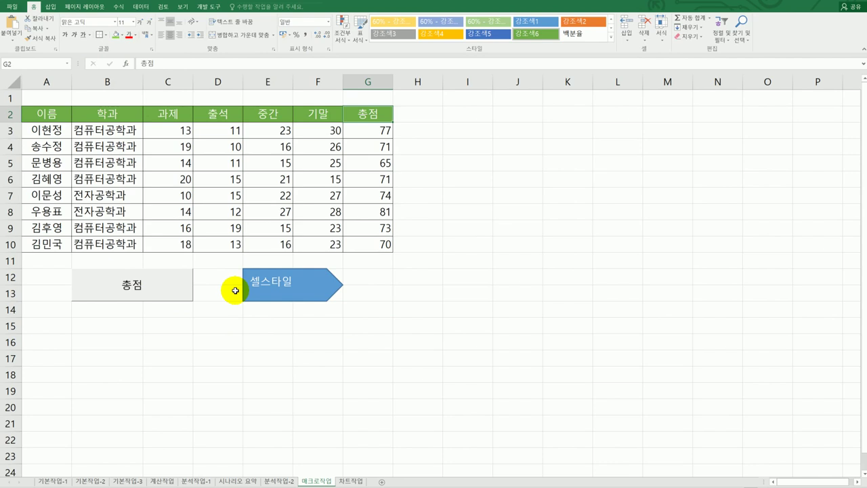
- On the 차트작업 sheet, open the column chart's data source selection and clear its existing data range
click(358, 481)
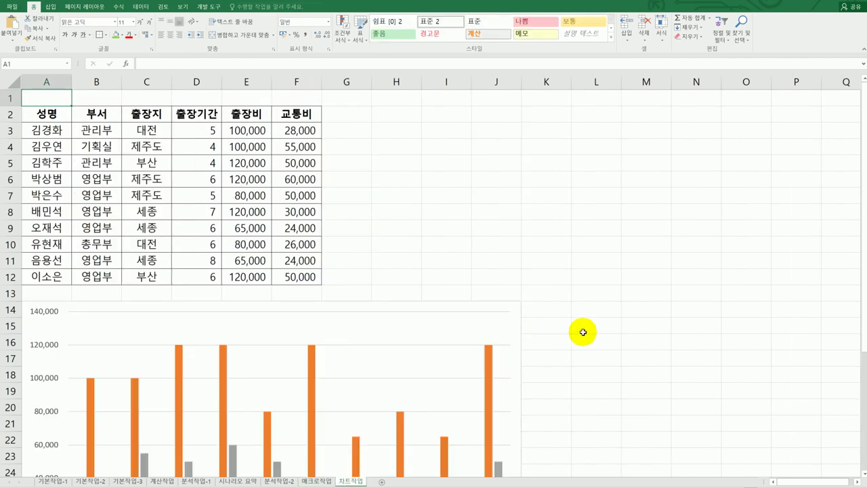
scroll(582, 332, down, 4)
scroll(583, 332, up, 2)
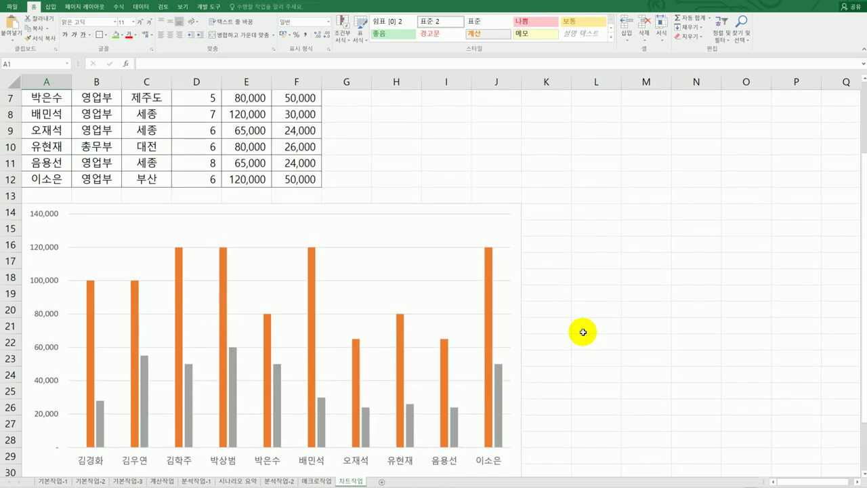
scroll(583, 332, down, 2)
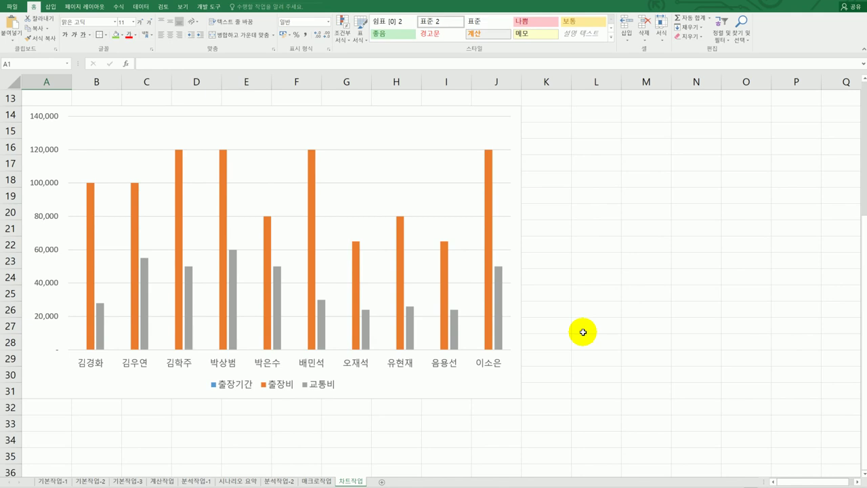
right_click(472, 141)
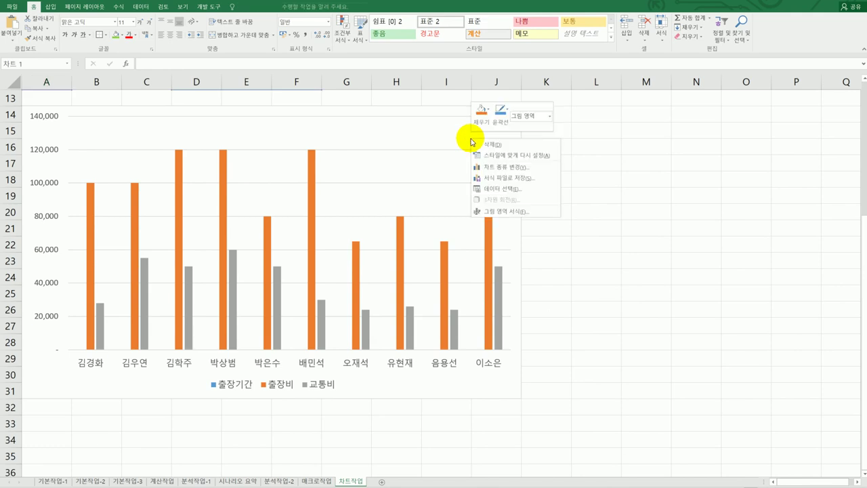
click(508, 189)
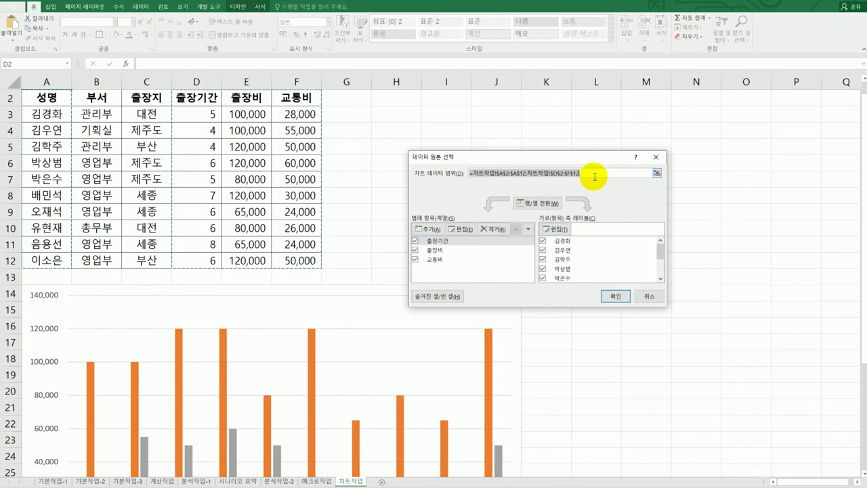
key(Delete)
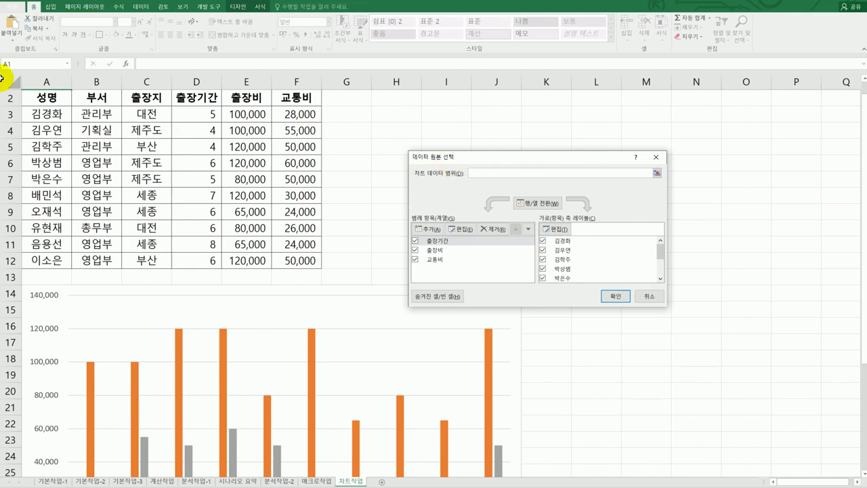
- Set the chart data range to A2, E2:F2, A6:A9, E6:F9, A11:A12 and E11:F12 and accept it
click(66, 95)
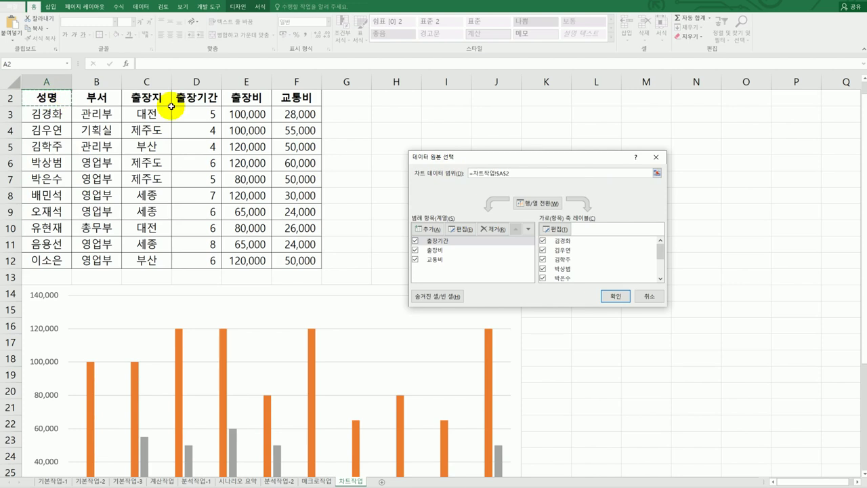
drag(242, 99, 288, 99)
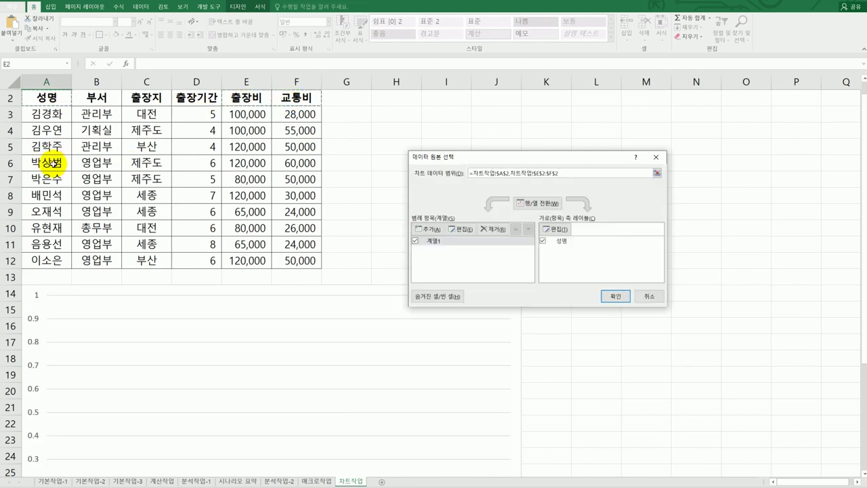
drag(51, 163, 52, 195)
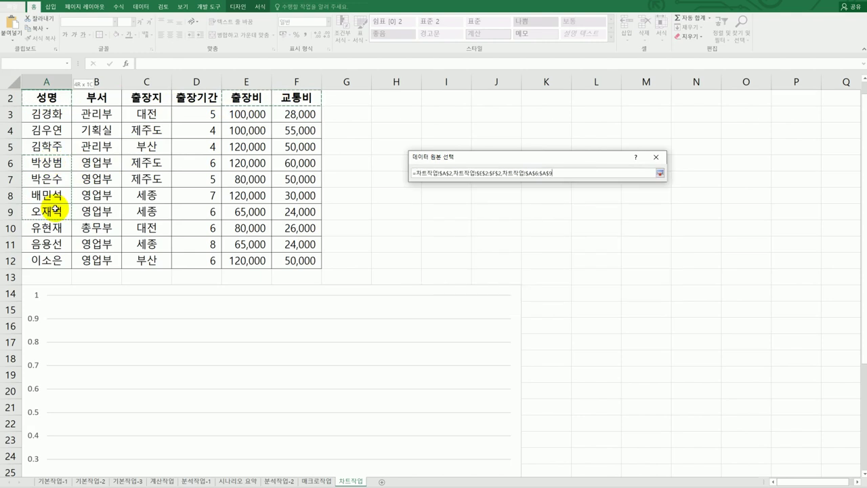
ctrl+click(257, 163)
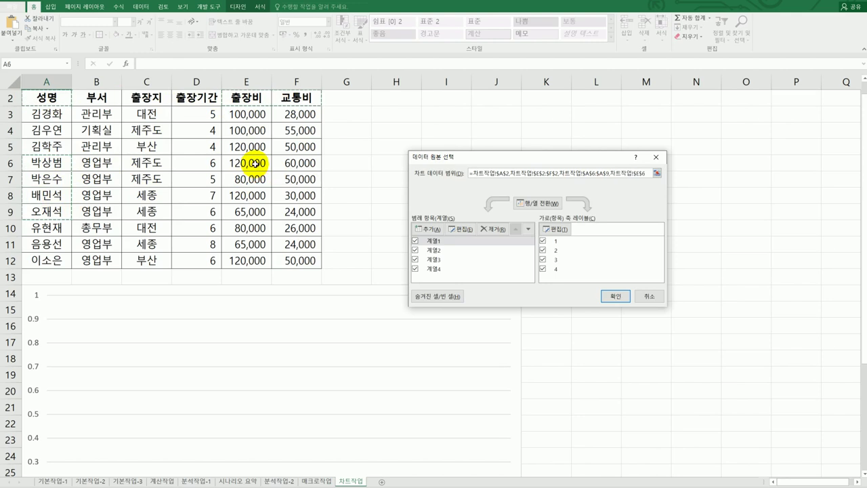
drag(256, 163, 288, 215)
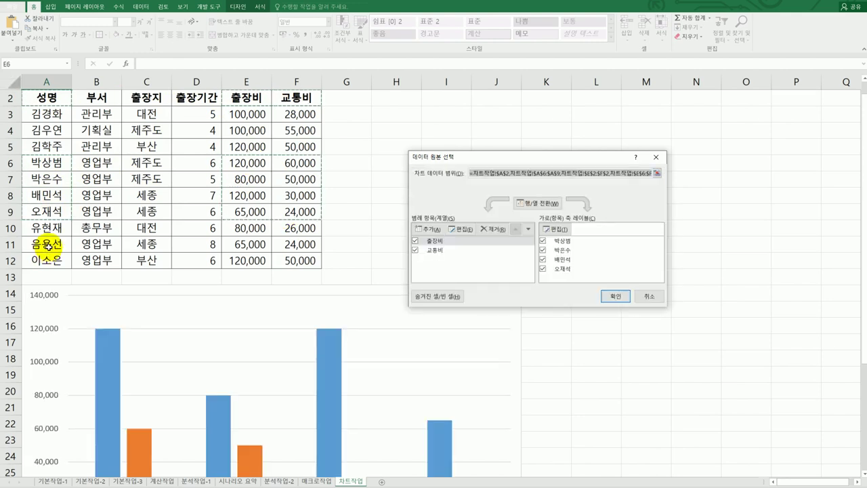
drag(47, 245, 46, 260)
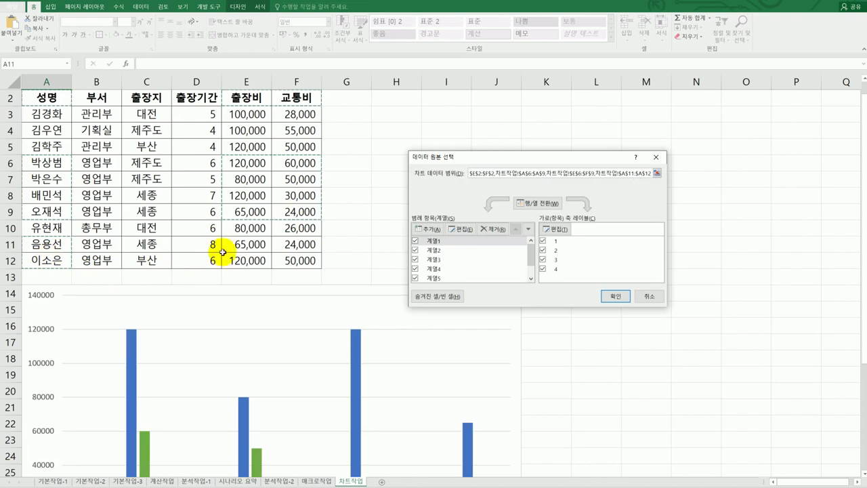
drag(246, 252, 291, 263)
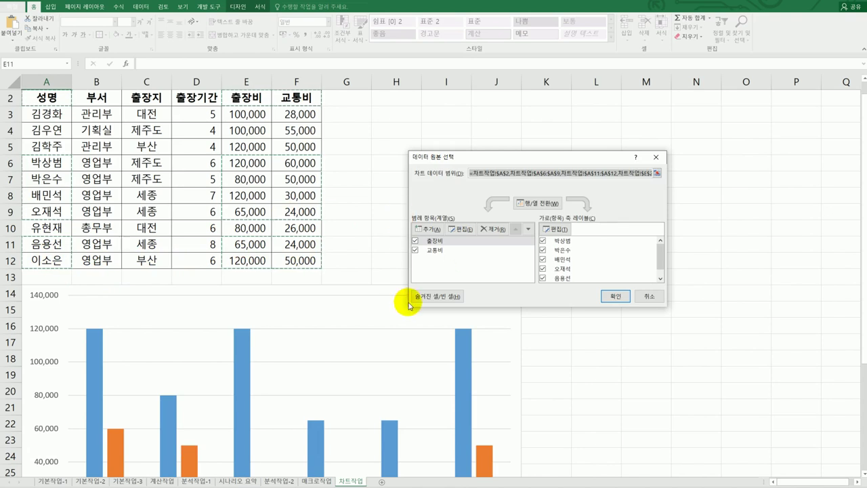
click(618, 294)
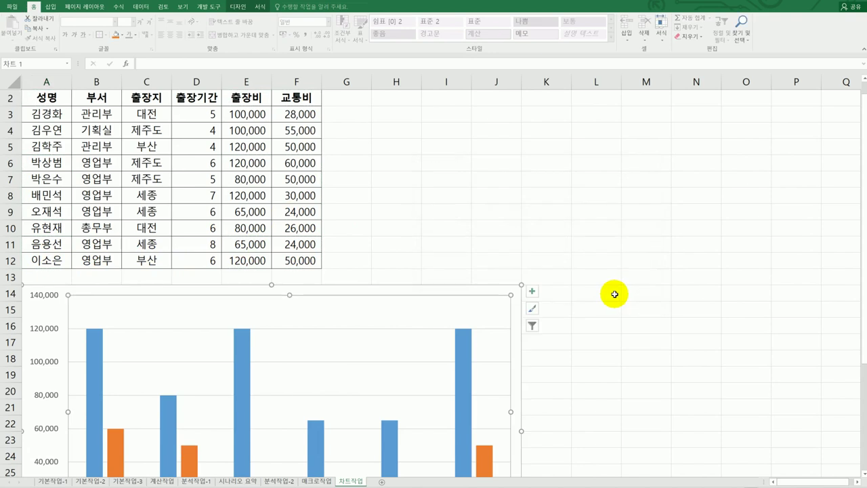
- Add data labels at the inside end (안쪽 끝에) to only the third category's 출장비 and 교통비 bars
scroll(615, 294, down, 4)
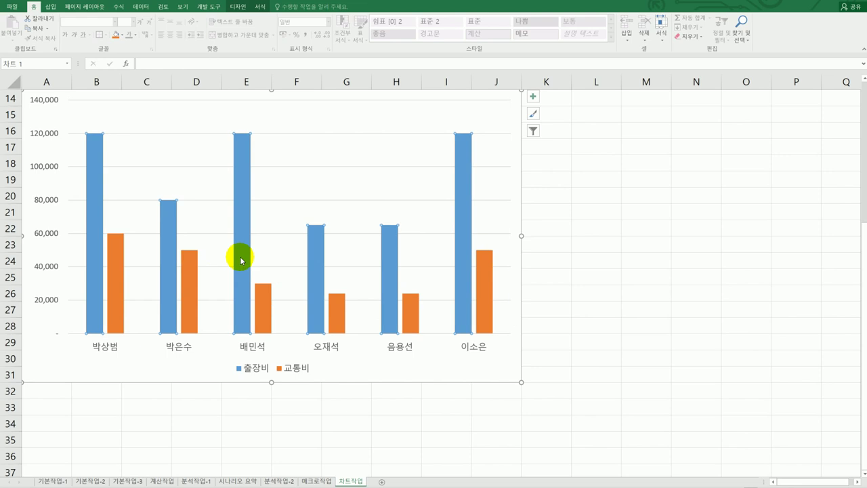
click(240, 260)
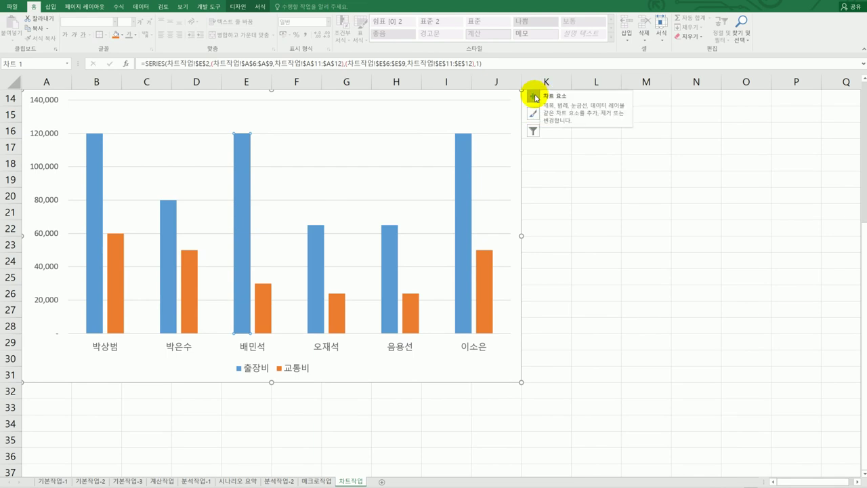
click(535, 98)
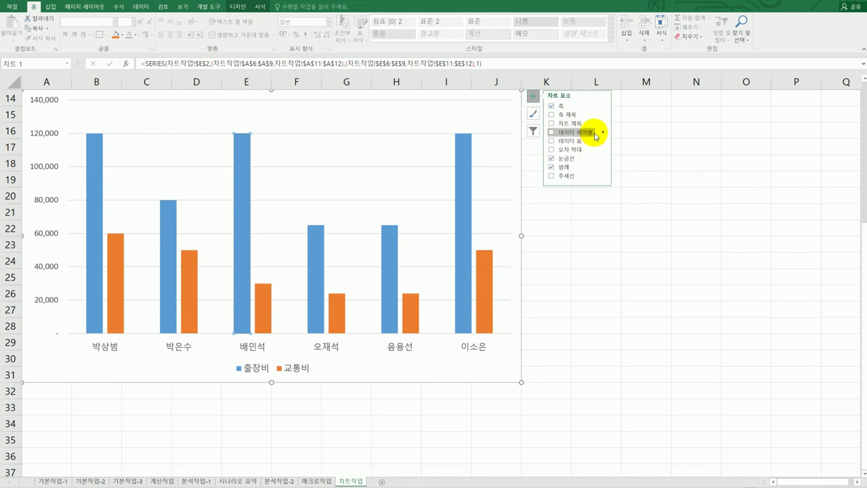
click(603, 132)
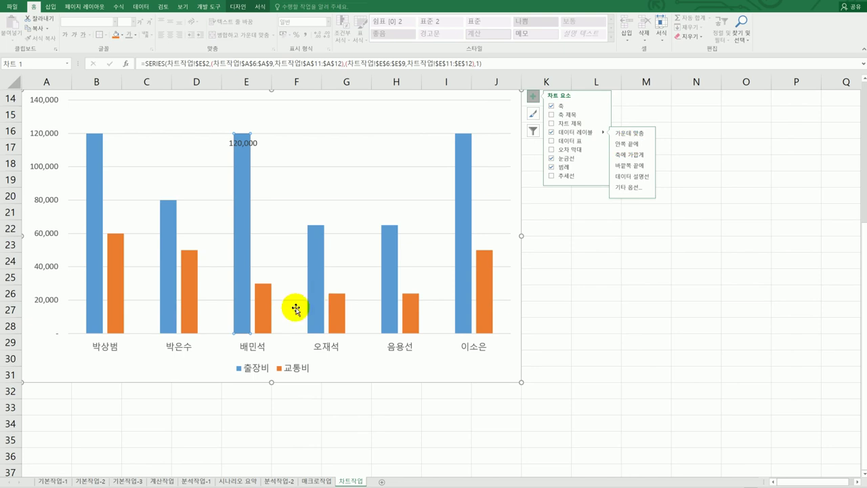
click(268, 313)
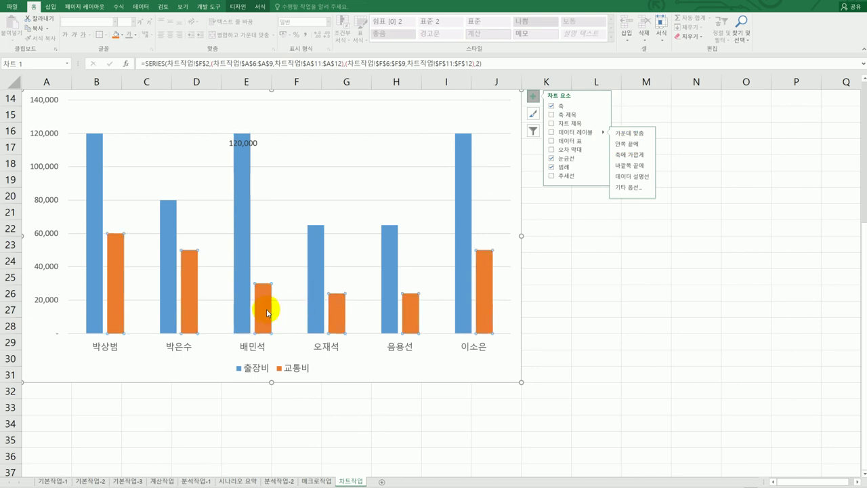
click(268, 313)
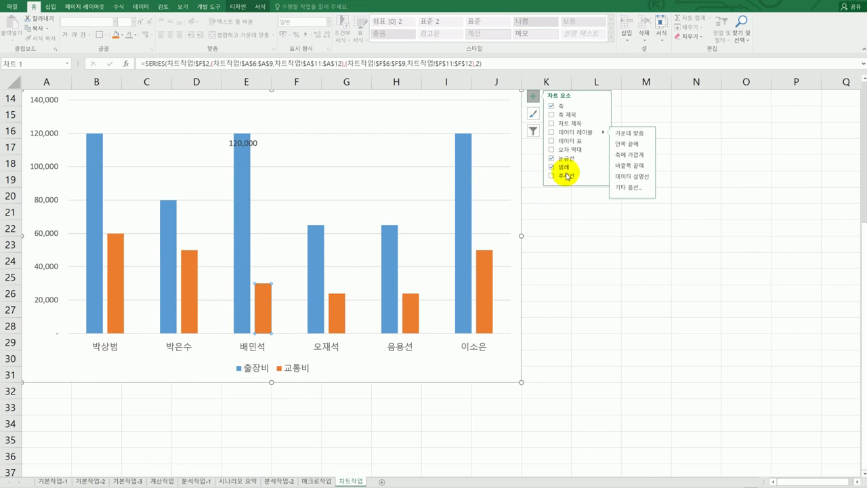
click(631, 144)
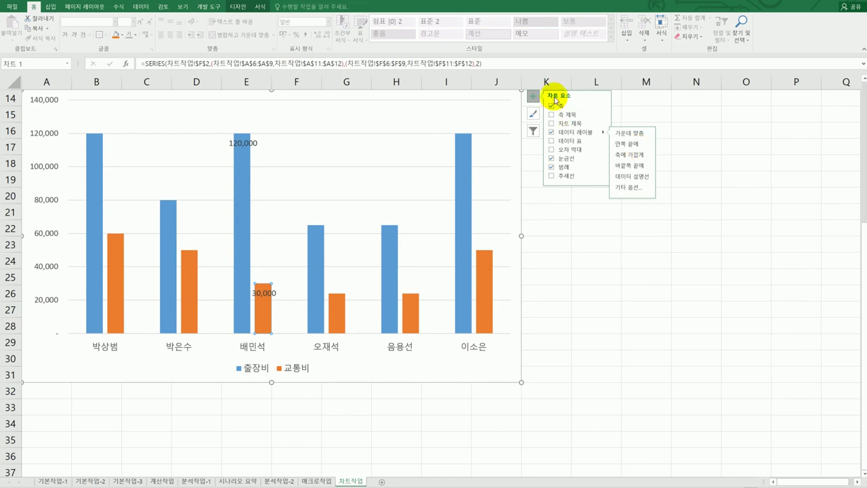
- Add a chart title to the column chart and set its text to 영업부 출장비/교통비
click(563, 123)
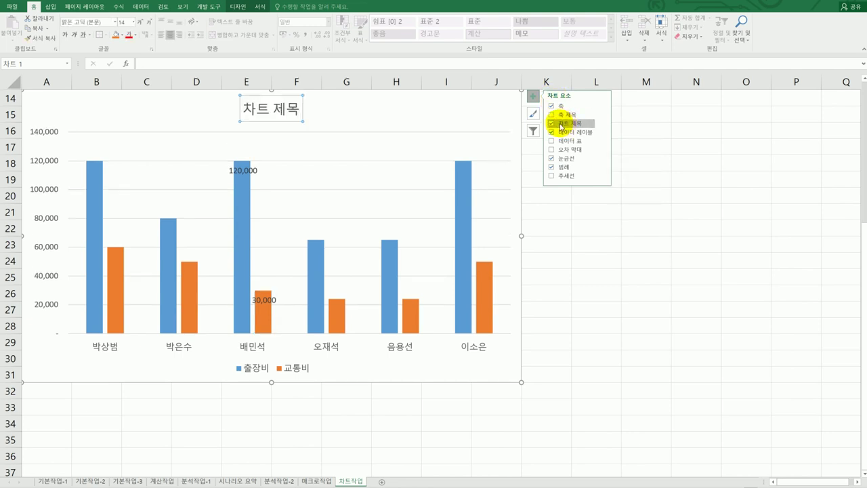
drag(246, 108, 302, 109)
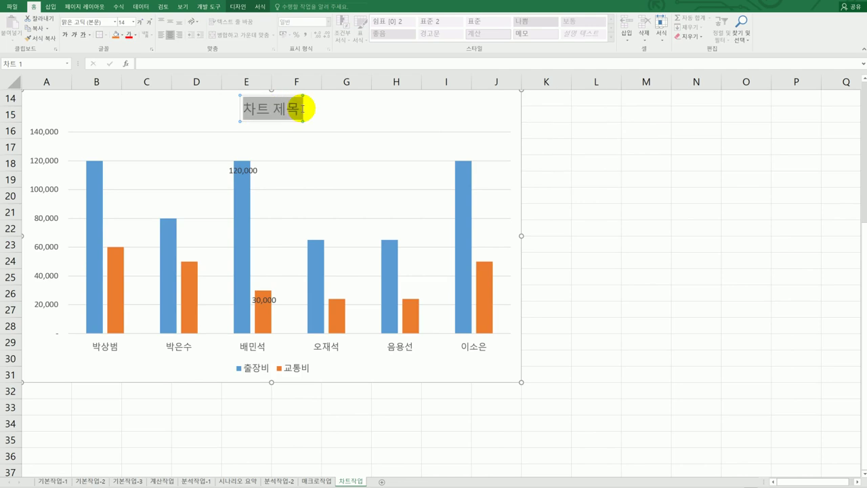
text(영업부)
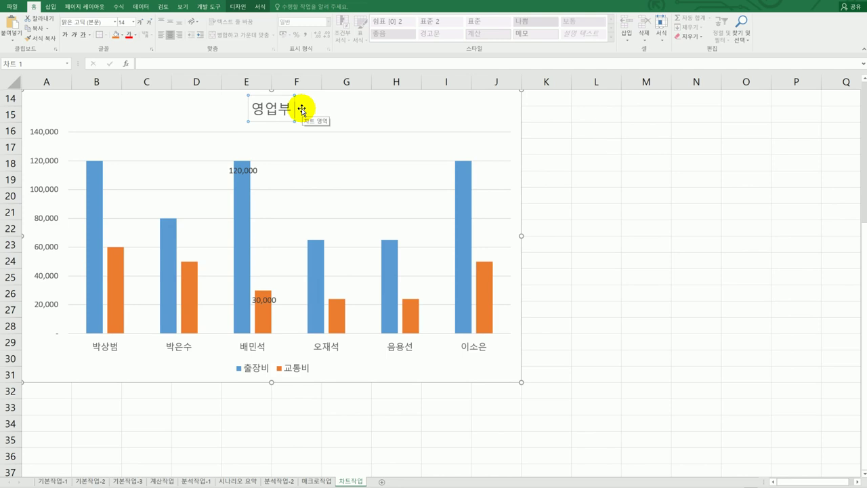
text( 출장비/교)
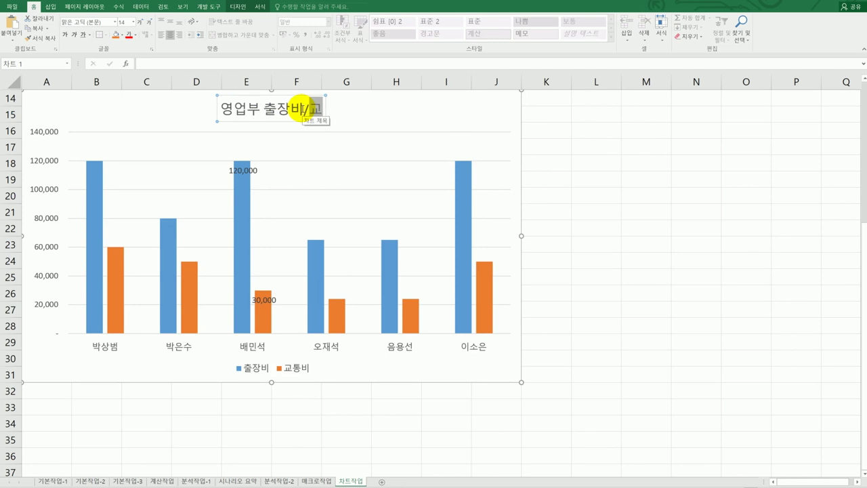
text(통ㅂㅣ)
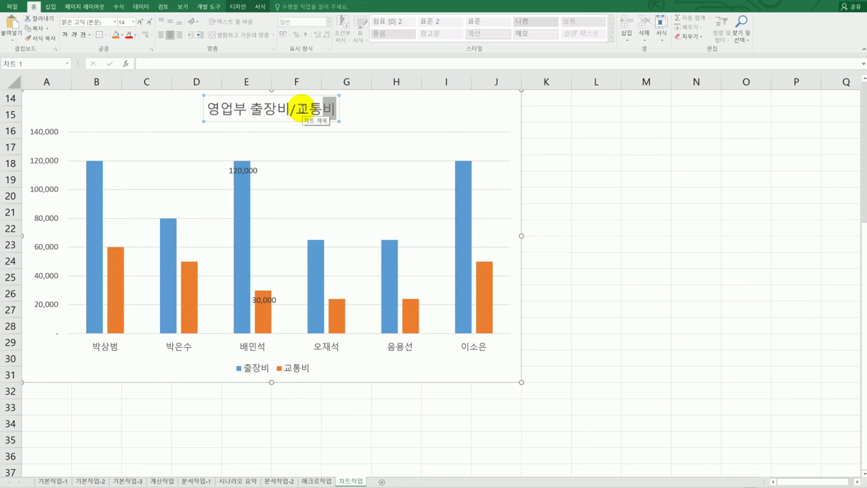
- Apply the 색 윤곽선 - 파랑, 강조 1 shape style to the chart title
click(265, 122)
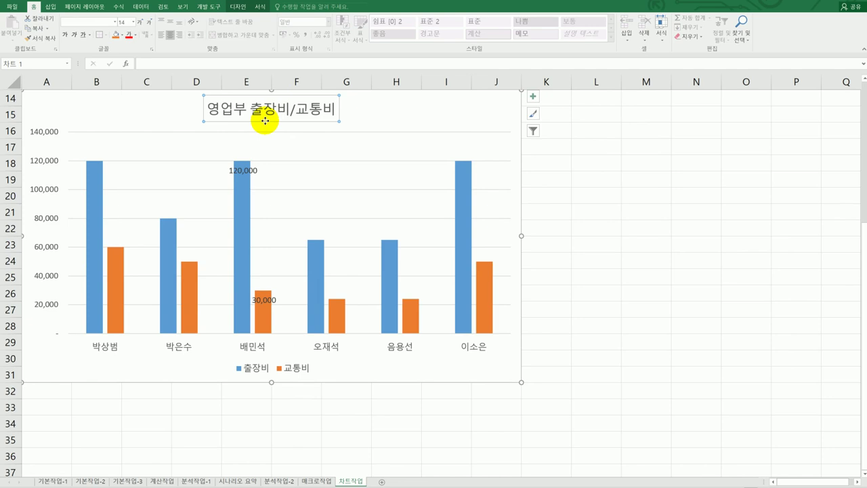
click(260, 7)
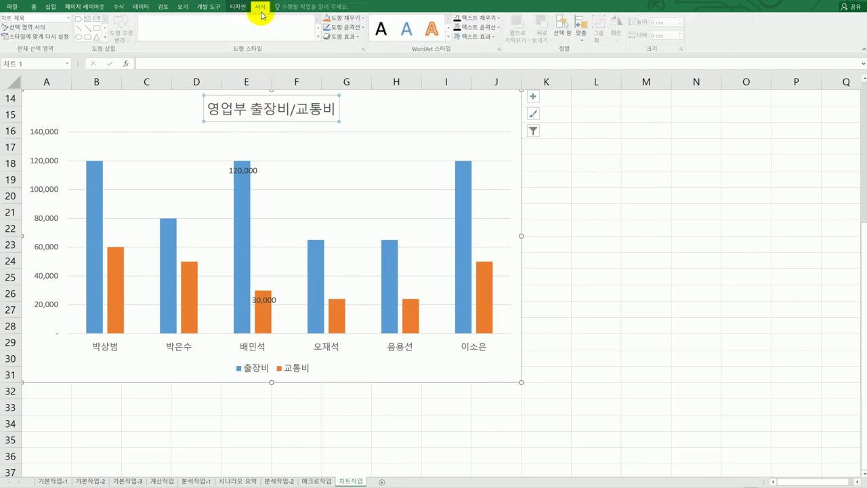
click(317, 37)
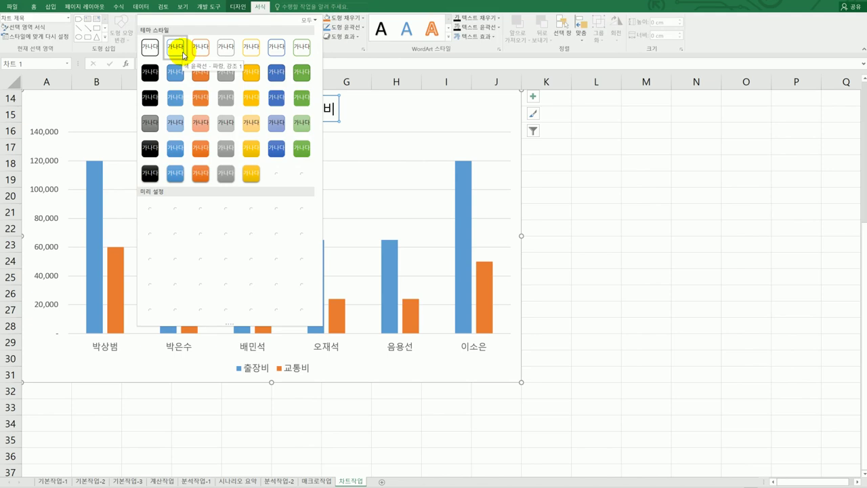
click(181, 55)
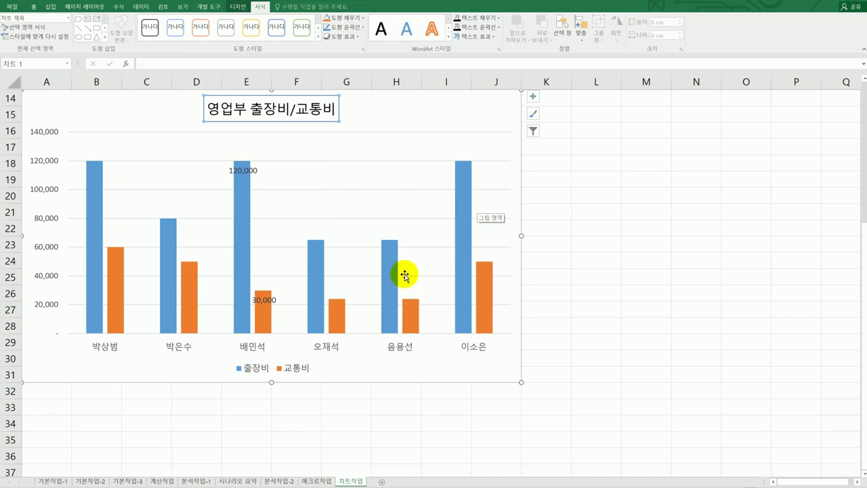
- Format the 출장비 data series with a series overlap (계열 겹치기) of 0% and a gap width (간격 너비) of 80%
click(239, 203)
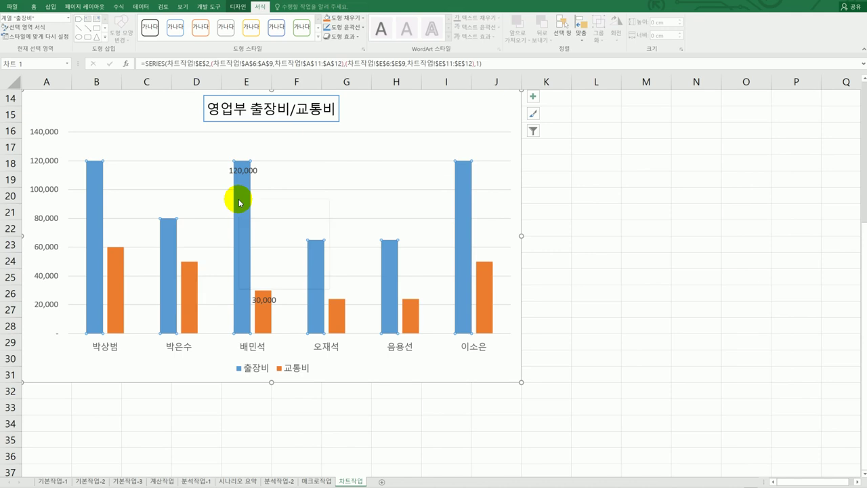
right_click(240, 201)
click(275, 284)
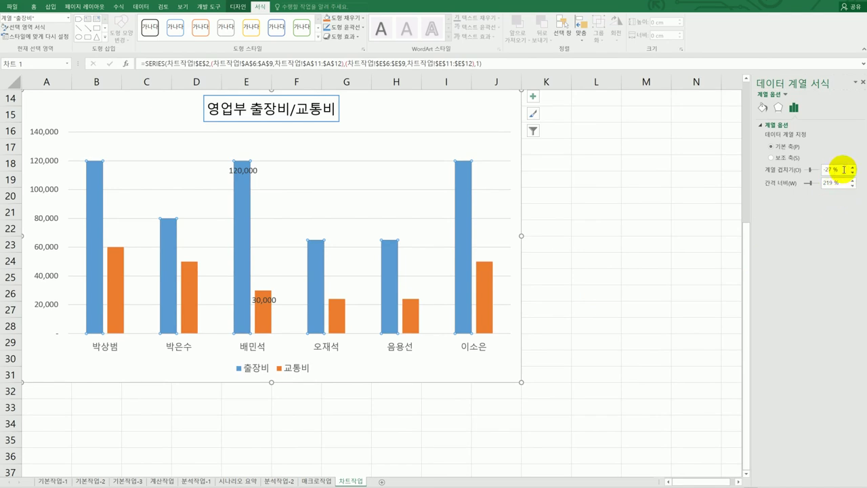
drag(845, 170, 812, 168)
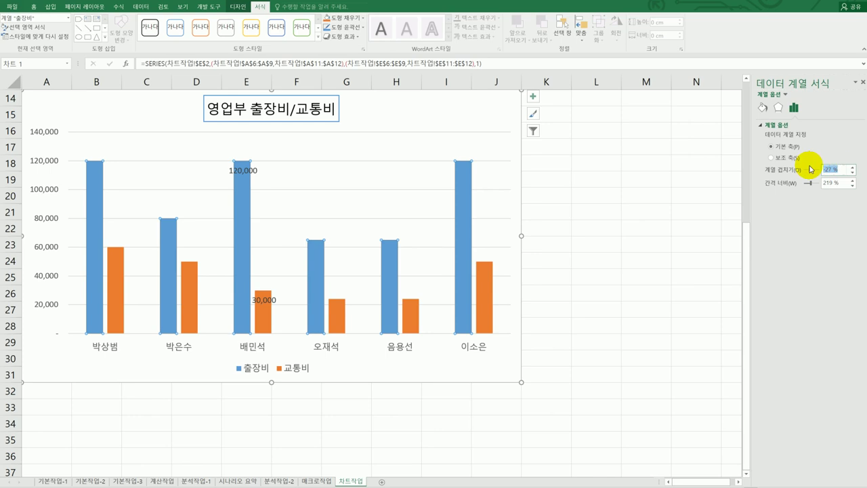
text(0)
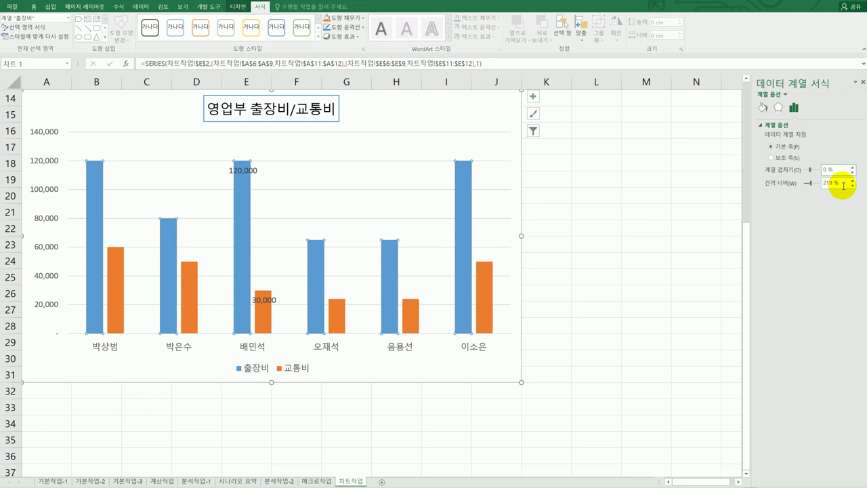
drag(844, 183, 812, 184)
text(80)
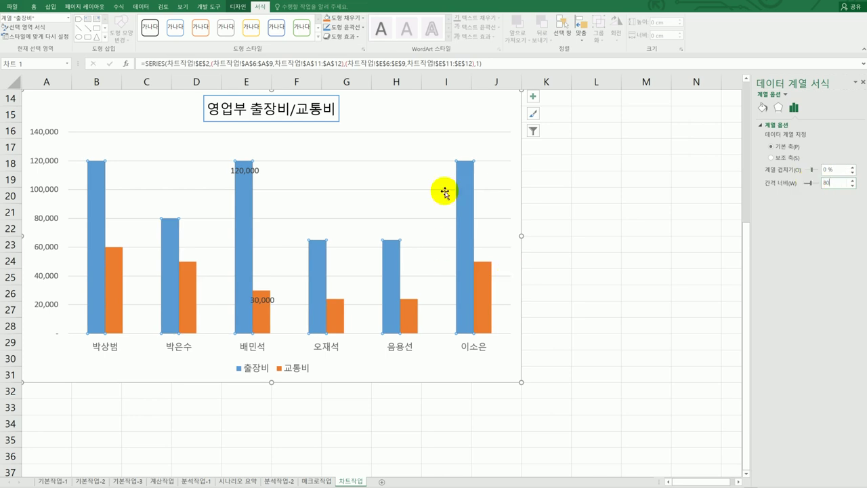
click(462, 120)
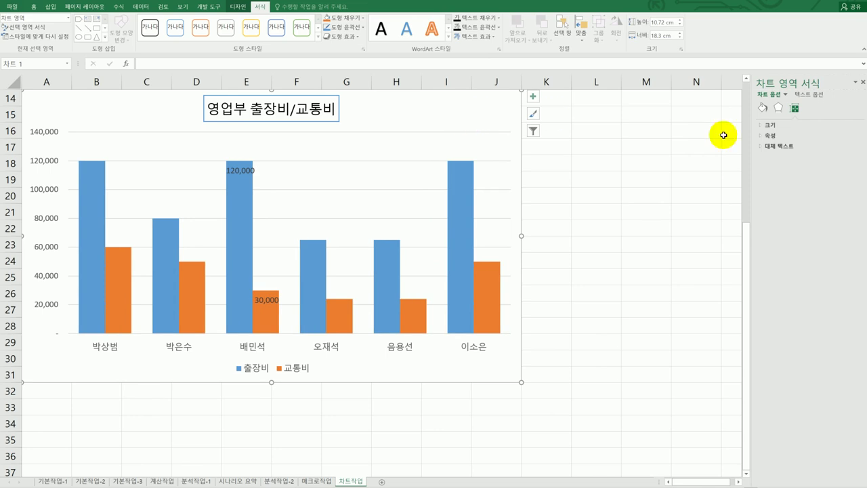
click(780, 114)
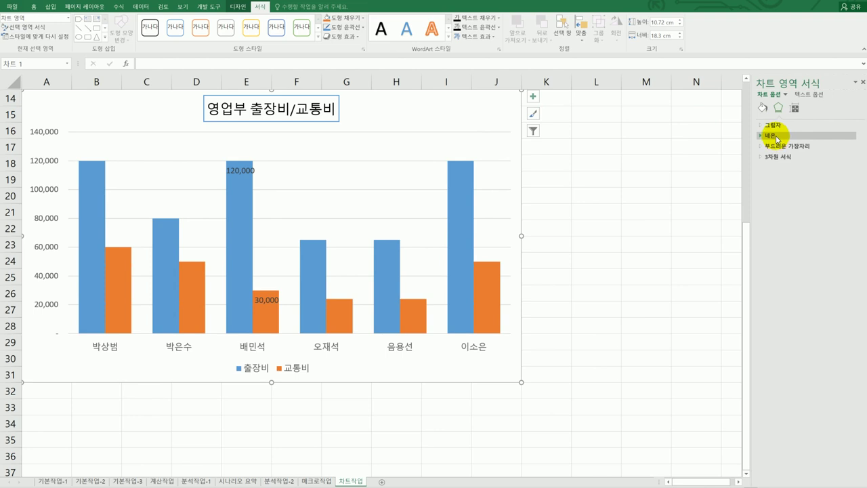
click(778, 137)
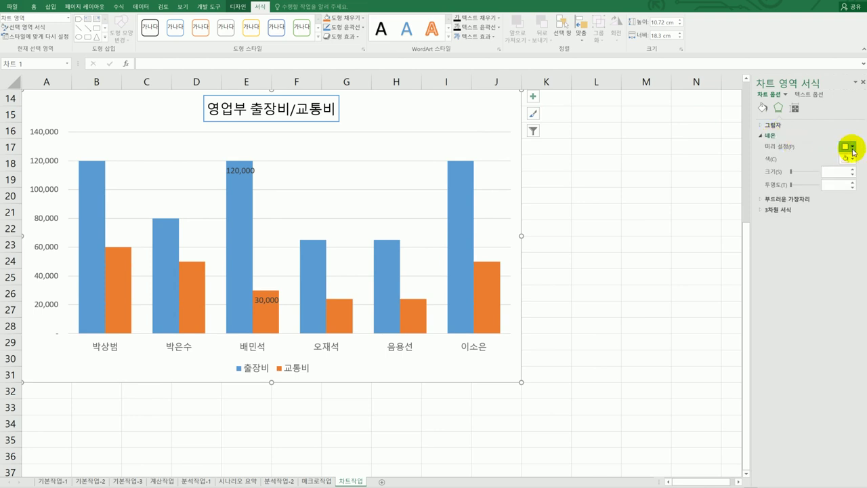
click(852, 147)
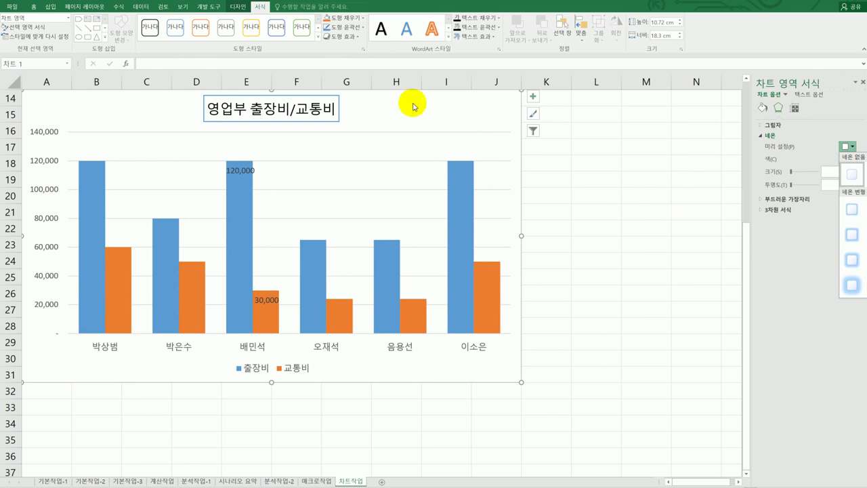
- Apply the 파랑, 5 pt 네온, 강조색 1 glow effect to the chart area and deselect the chart
click(345, 45)
click(346, 42)
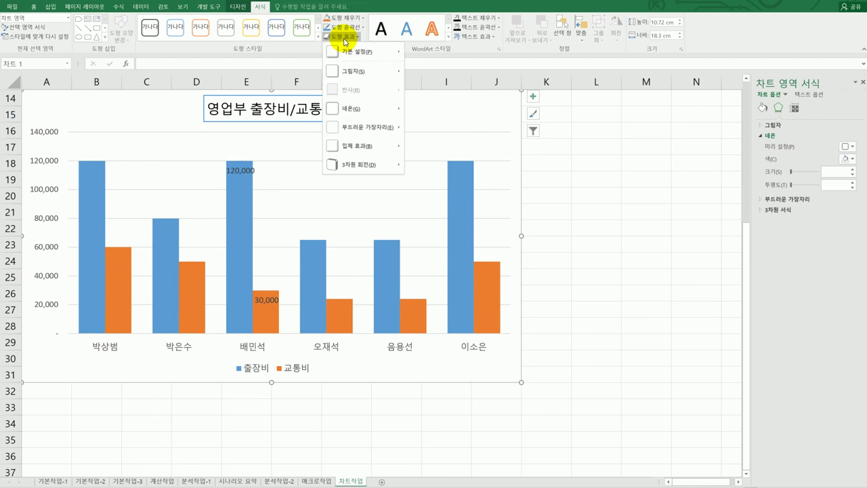
mouse_move(360, 118)
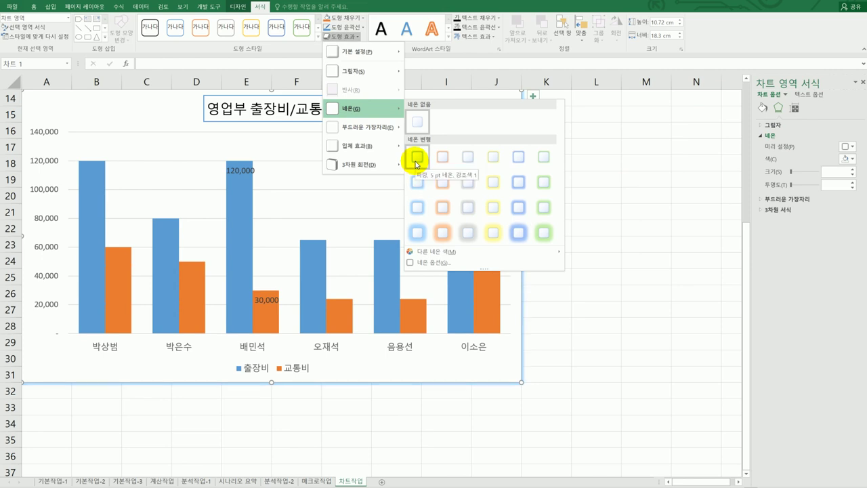
click(417, 160)
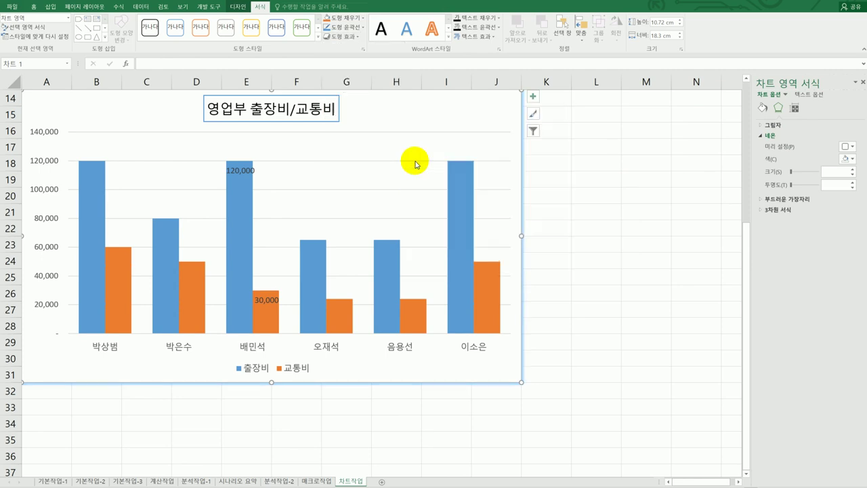
click(641, 346)
scroll(640, 347, up, 2)
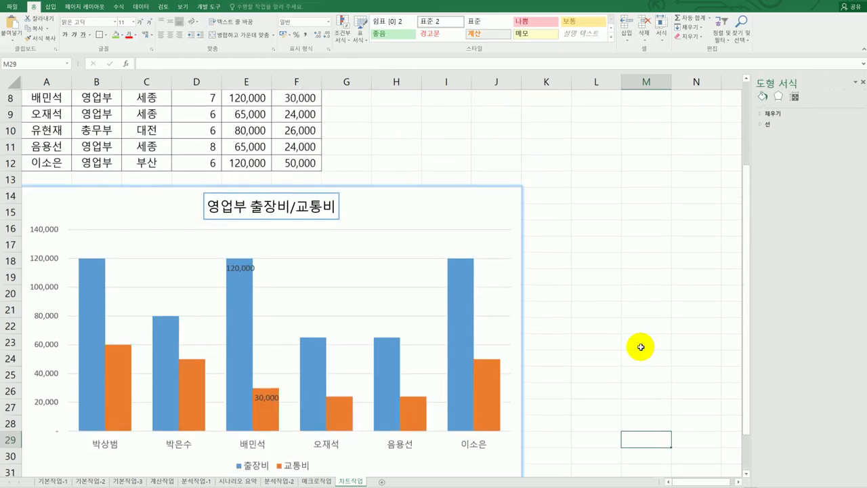